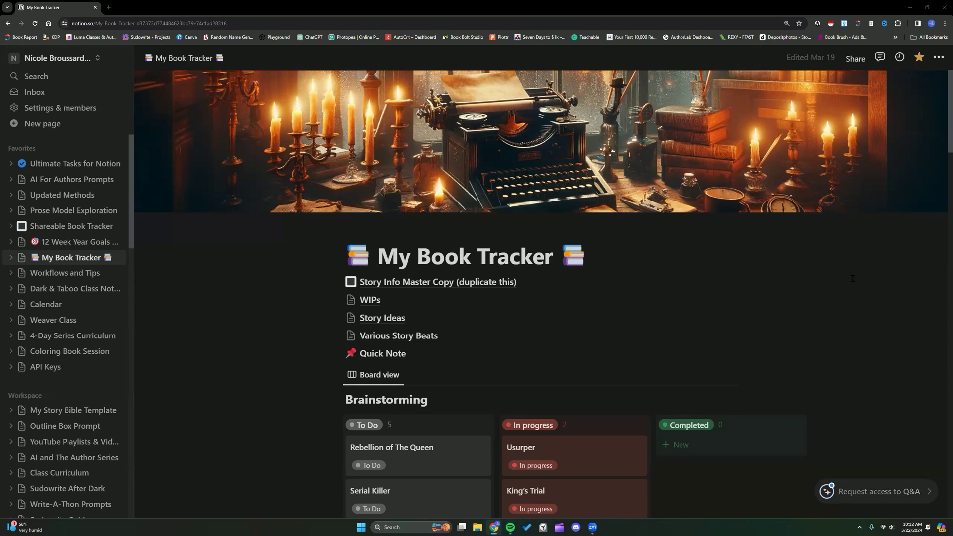
Scroll through the My Book Tracker page to review its contents
scroll(852, 279, "down", 2)
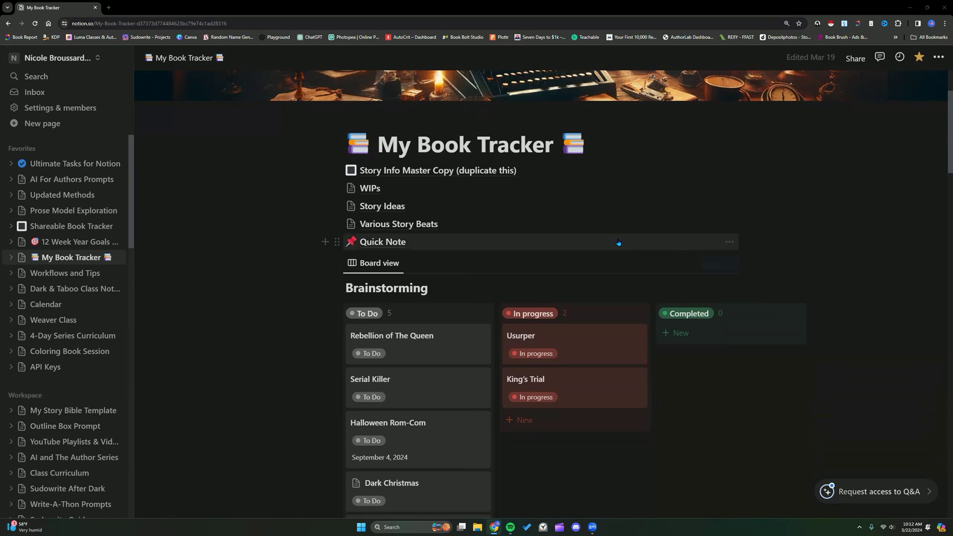
mouse_move(611, 260)
scroll(640, 338, "down", 3)
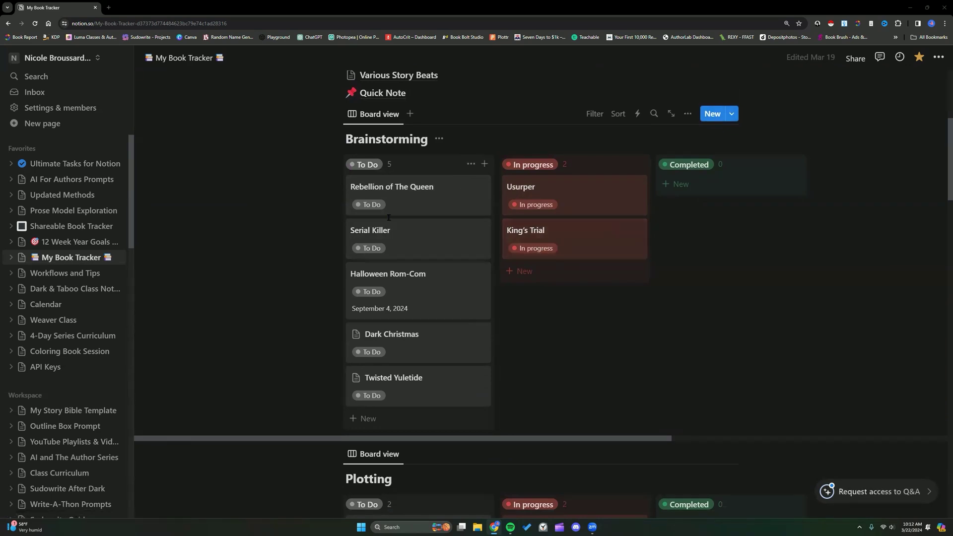
scroll(445, 280, "down", 4)
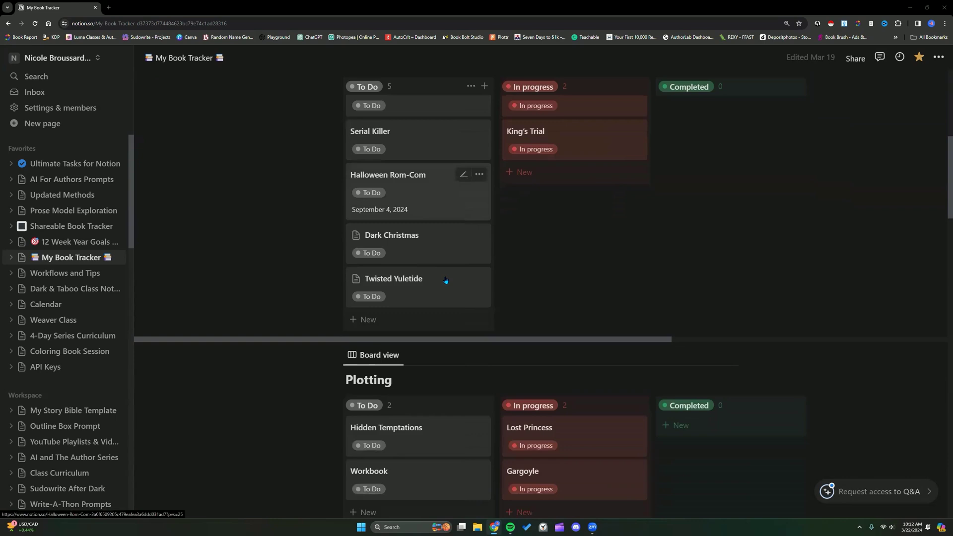
scroll(445, 281, "down", 3)
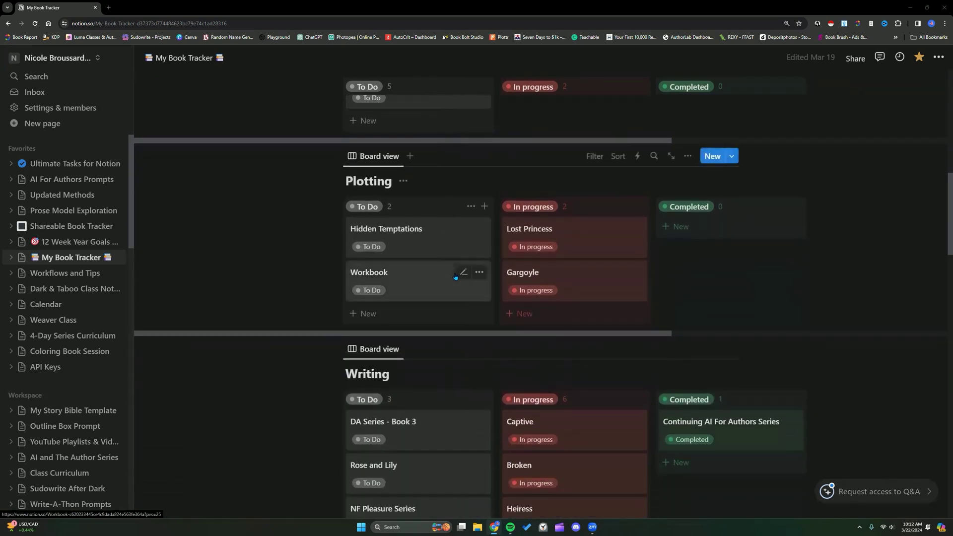
scroll(452, 276, "down", 1)
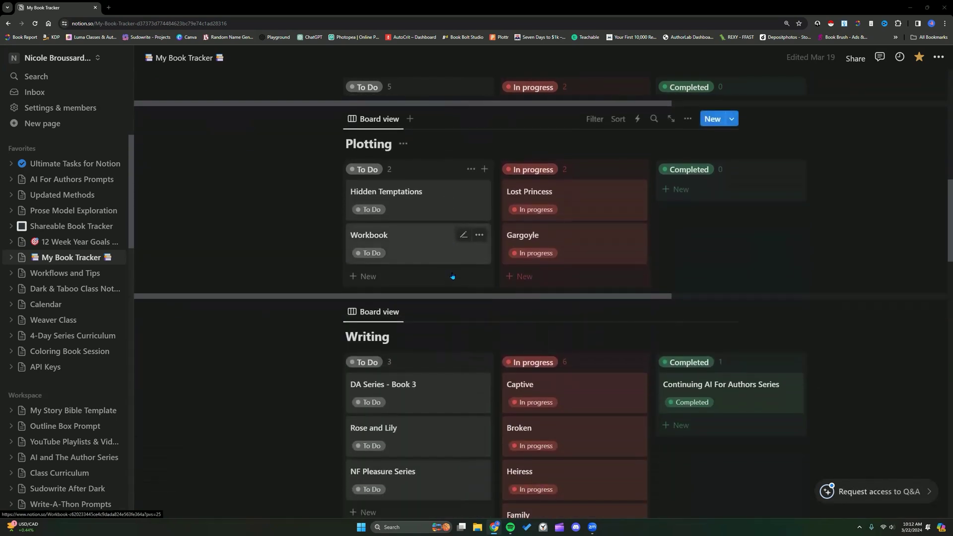
scroll(504, 281, "down", 7)
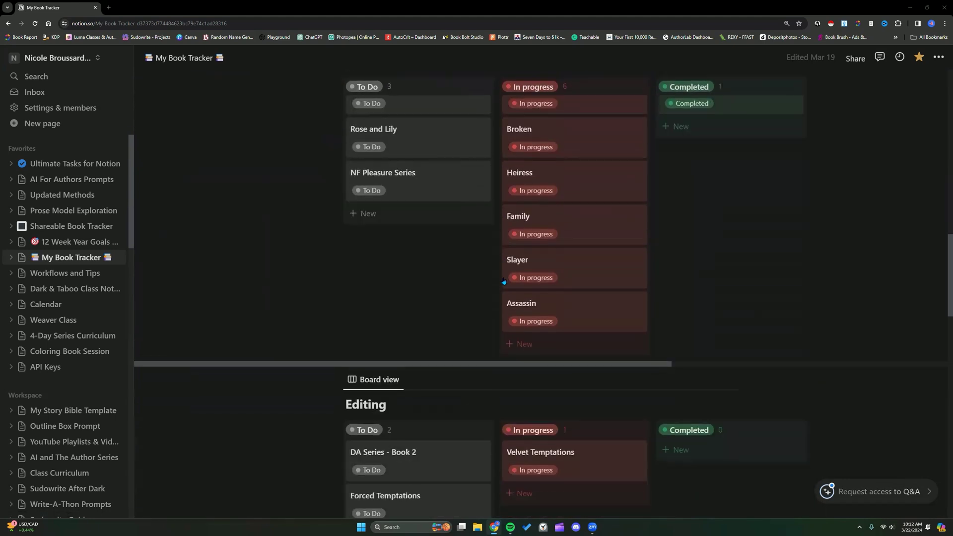
scroll(504, 281, "down", 11)
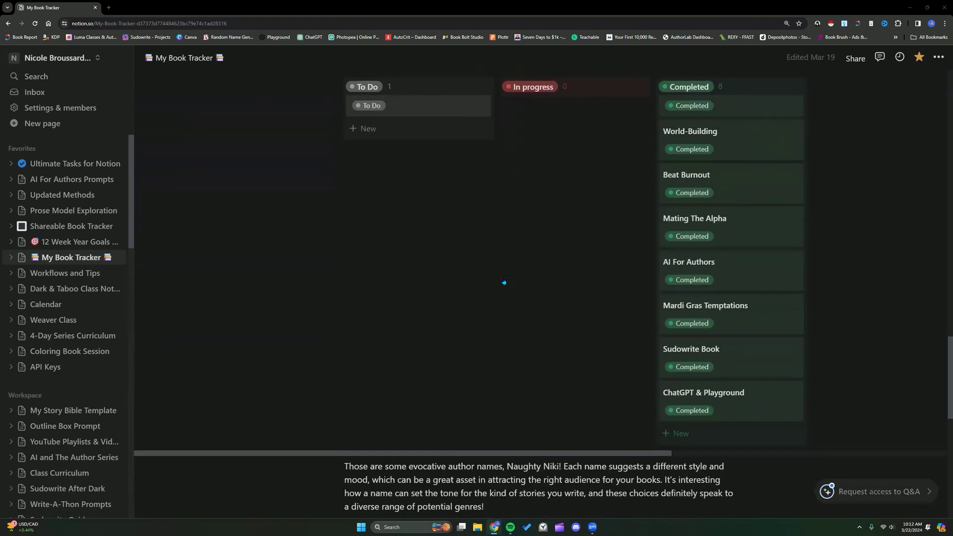
scroll(504, 281, "up", 20)
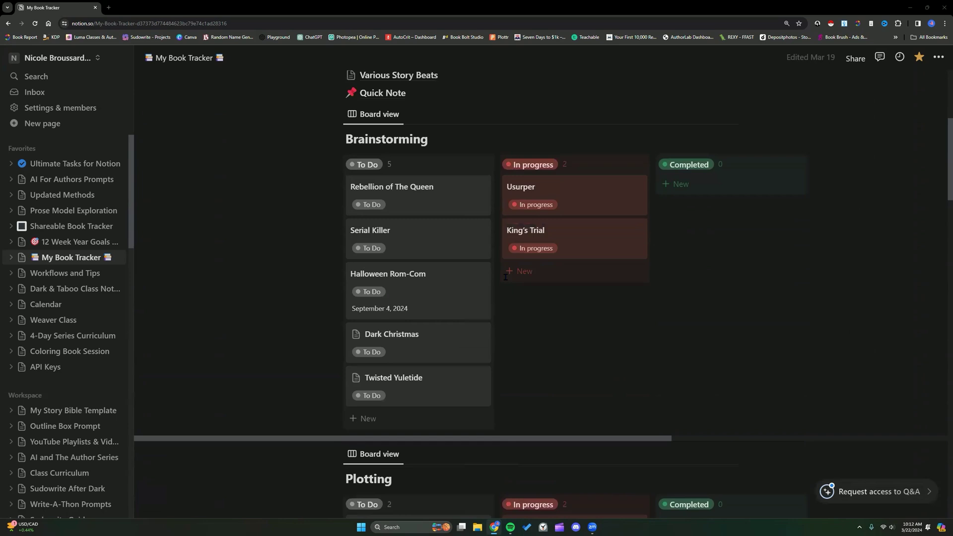
scroll(505, 277, "up", 6)
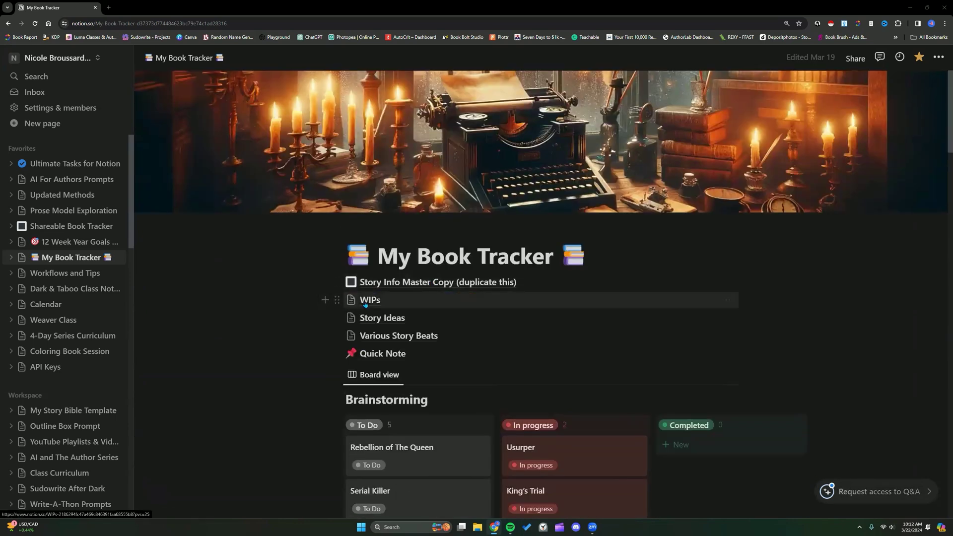
Open the WIPs page from the link under the My Book Tracker title
left_click(365, 300)
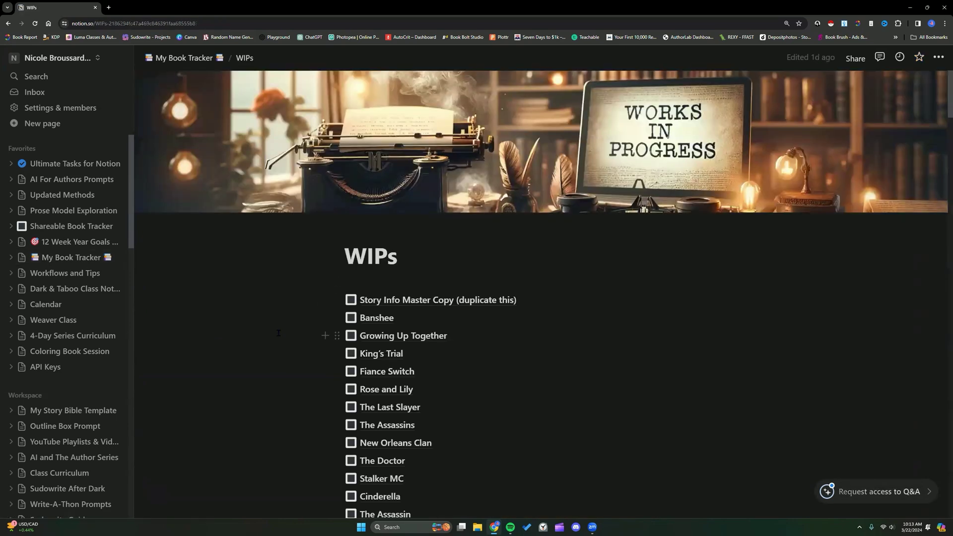
mouse_move(477, 301)
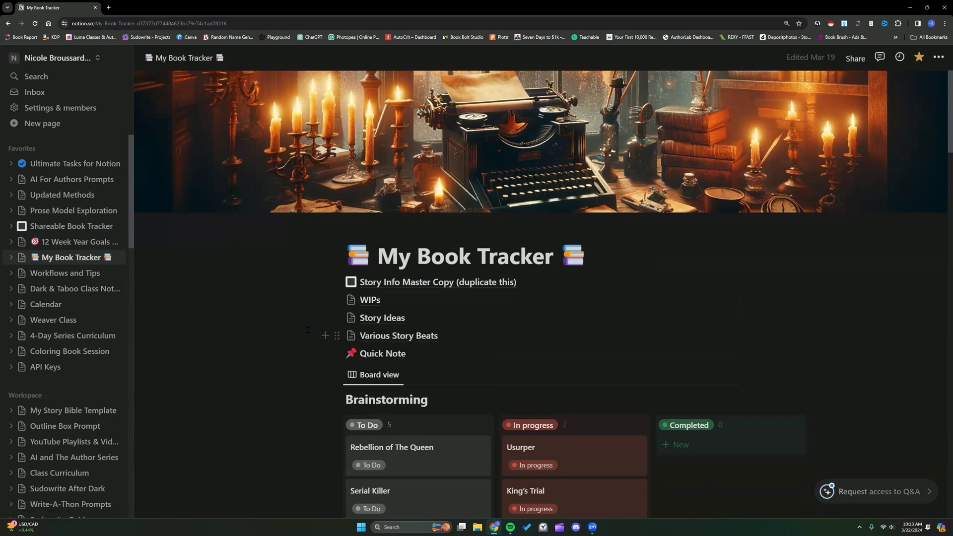
mouse_move(374, 302)
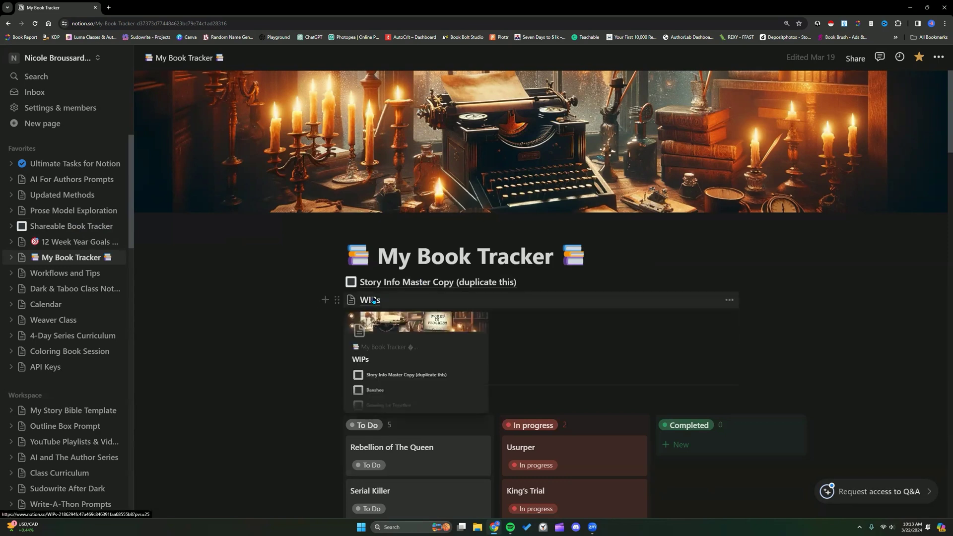
Open Rose and Lily's Series Outline from WIPs and scroll through it
left_click(374, 301)
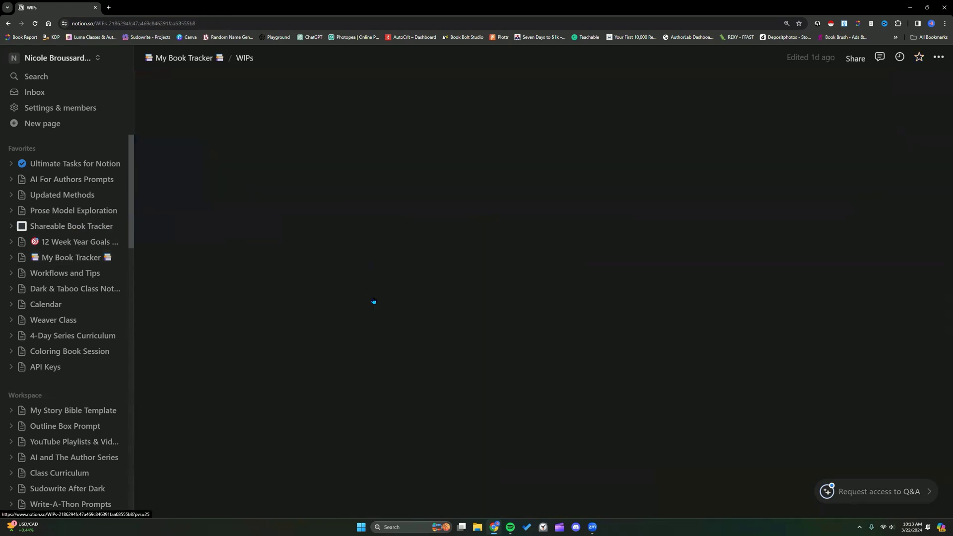
left_click(374, 301)
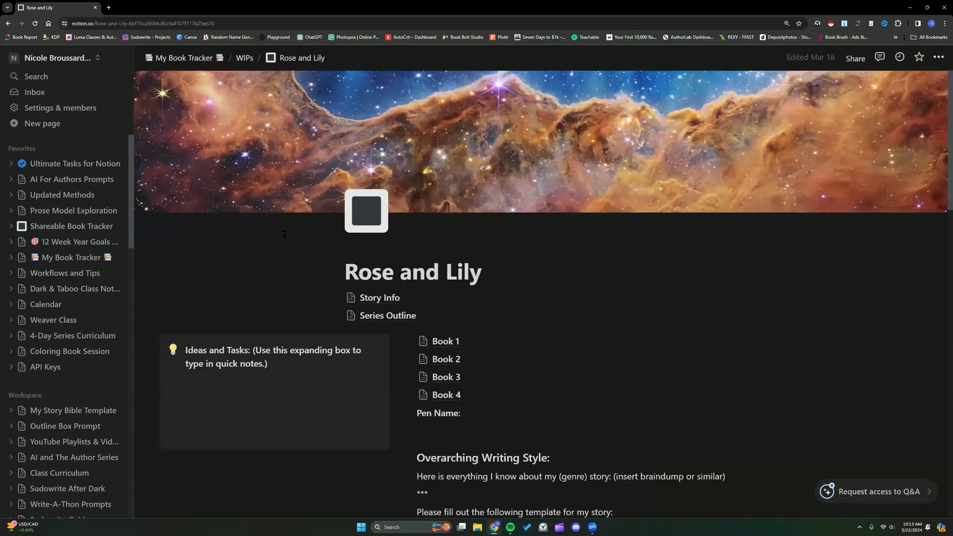
left_click(385, 316)
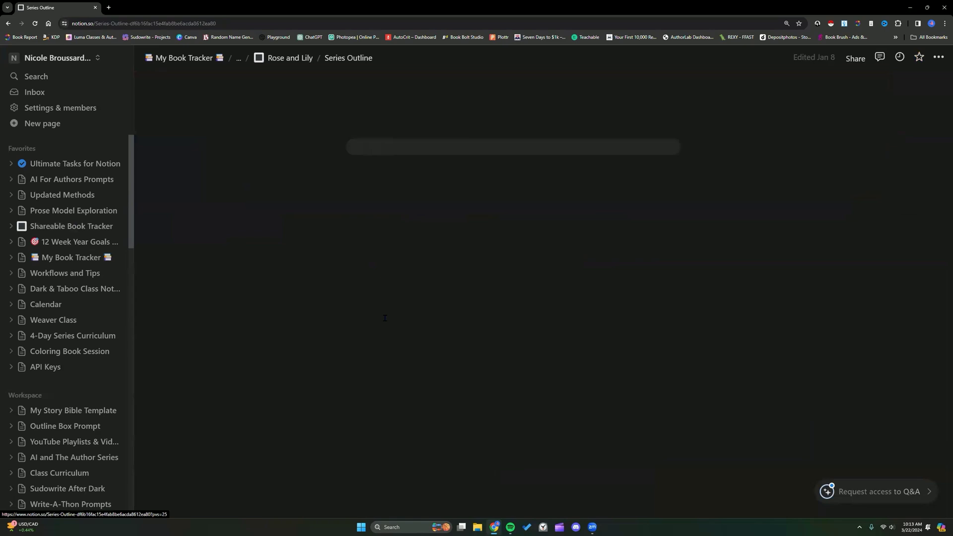
scroll(384, 317, "down", 5)
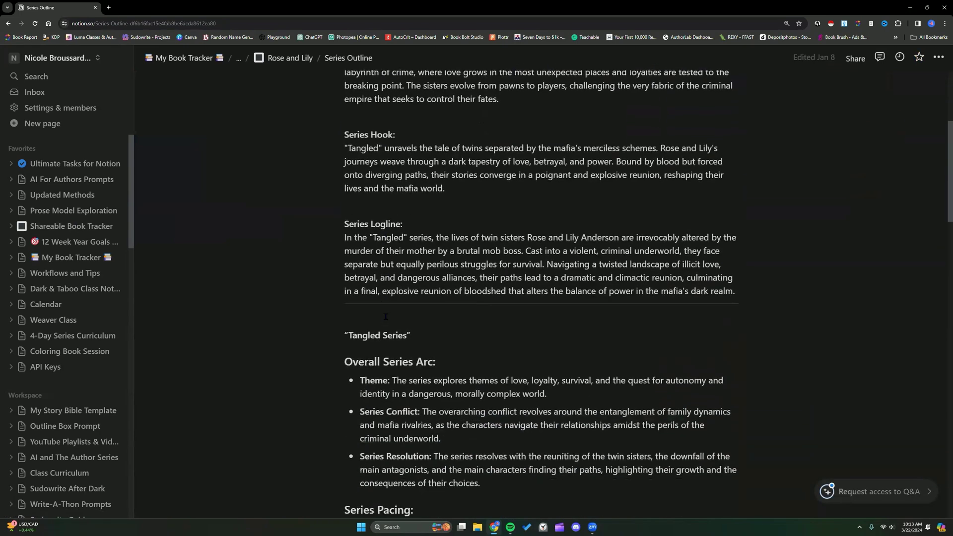
scroll(385, 317, "down", 15)
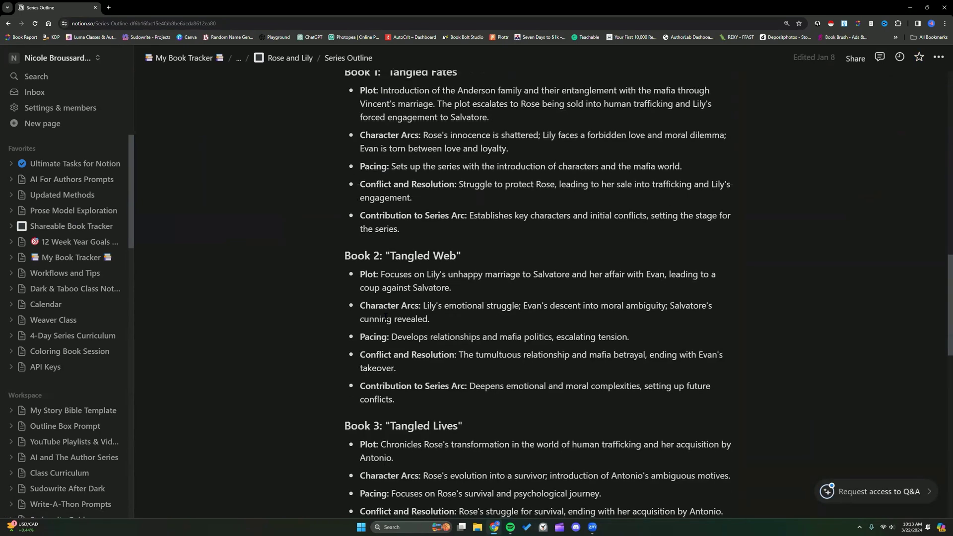
scroll(385, 318, "down", 10)
scroll(393, 315, "up", 10)
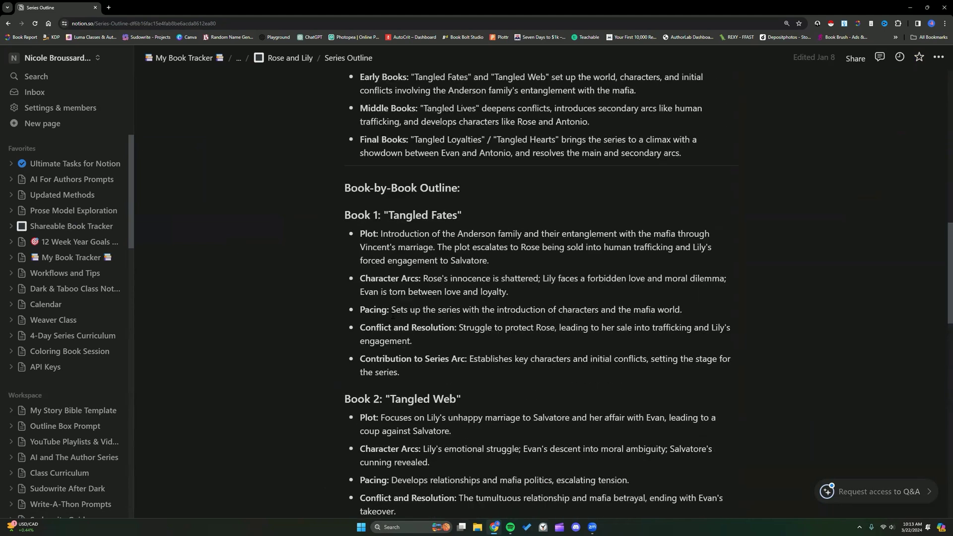
scroll(393, 315, "up", 10)
Open the Characters page and expand, review, then collapse Evan's description
left_click(381, 177)
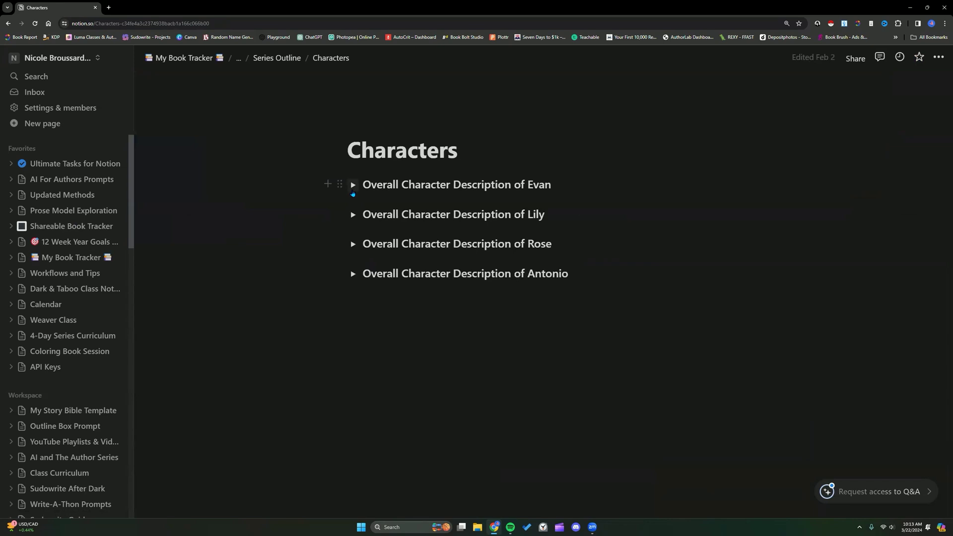
left_click(353, 185)
scroll(388, 314, "down", 1)
scroll(387, 314, "down", 8)
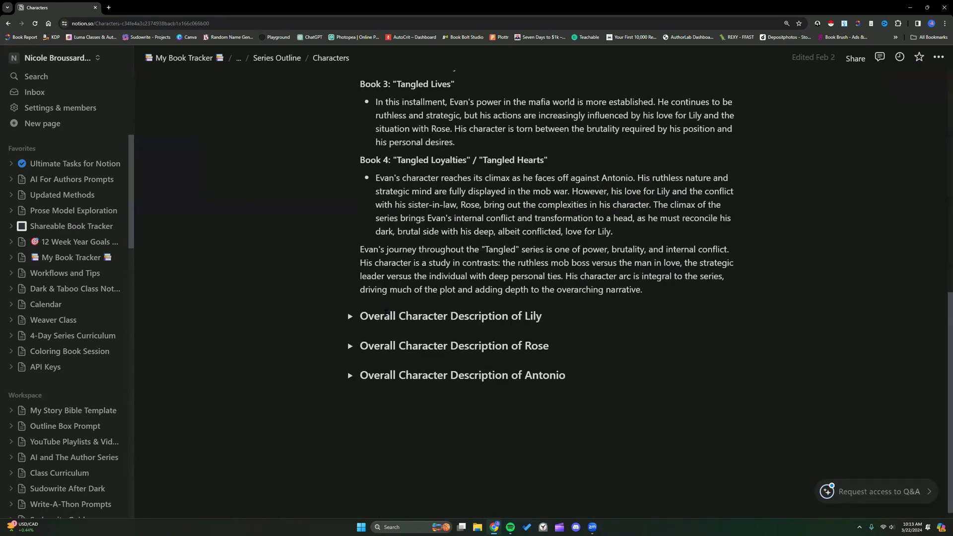
scroll(386, 313, "up", 7)
scroll(344, 178, "up", 5)
left_click(350, 185)
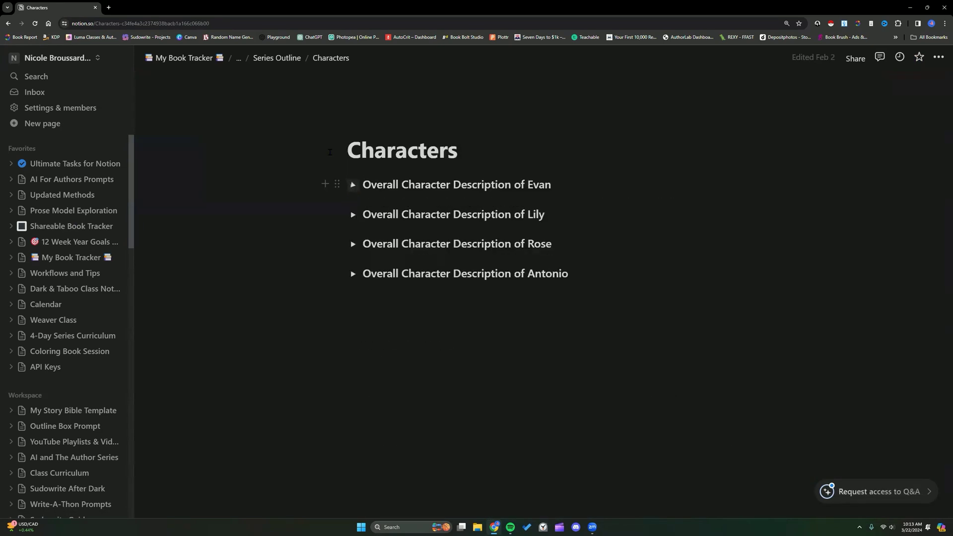
Return through the breadcrumb path to the WIPs page
left_click(277, 58)
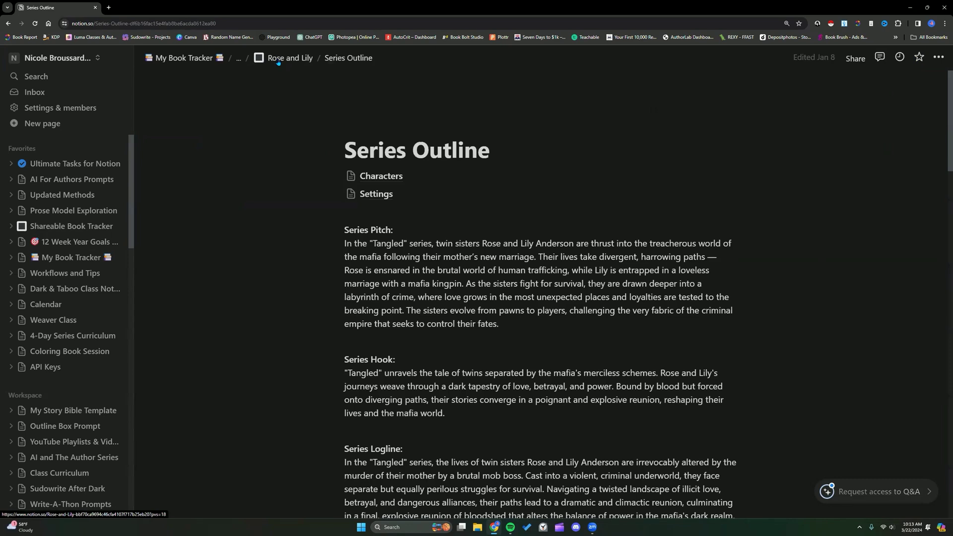
left_click(239, 58)
left_click(214, 76)
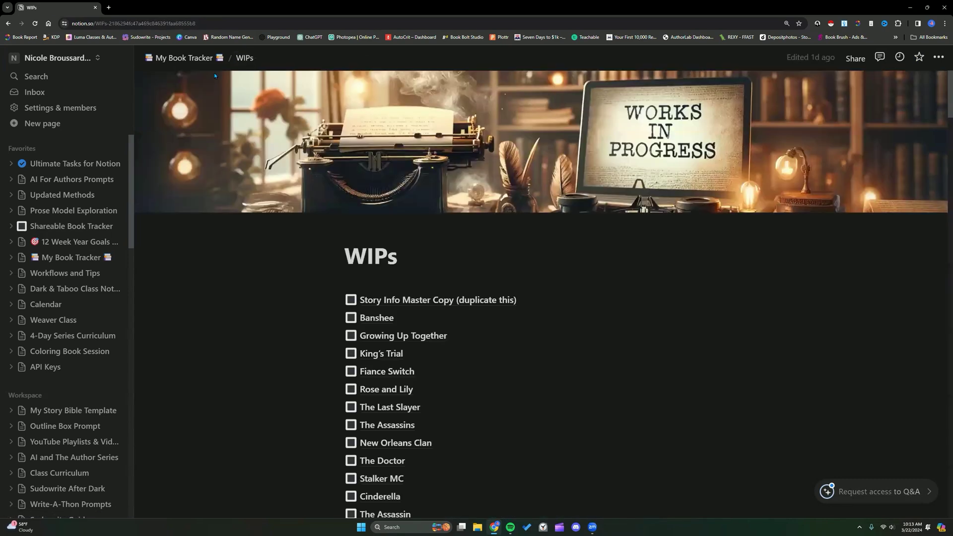
scroll(392, 328, "down", 2)
left_click(397, 296)
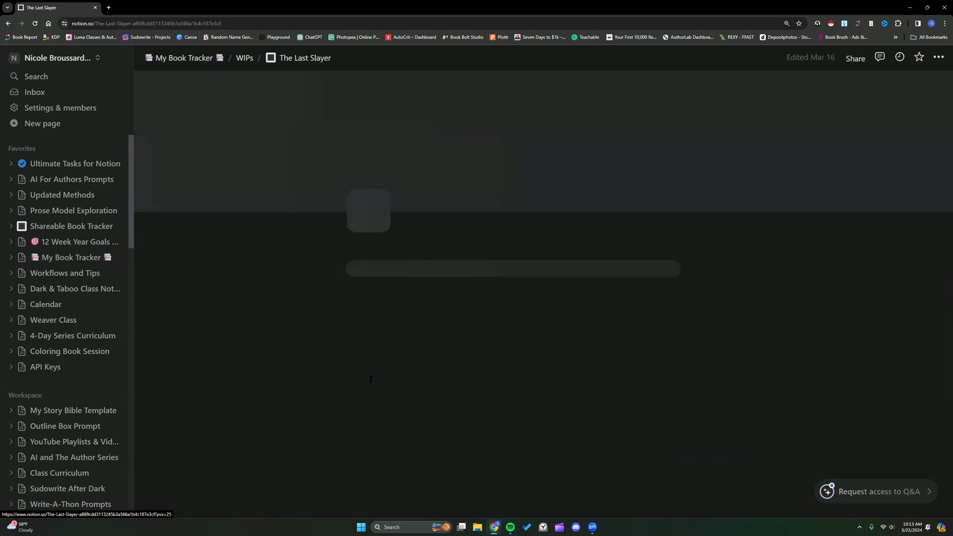
scroll(370, 379, "down", 3)
scroll(371, 379, "down", 10)
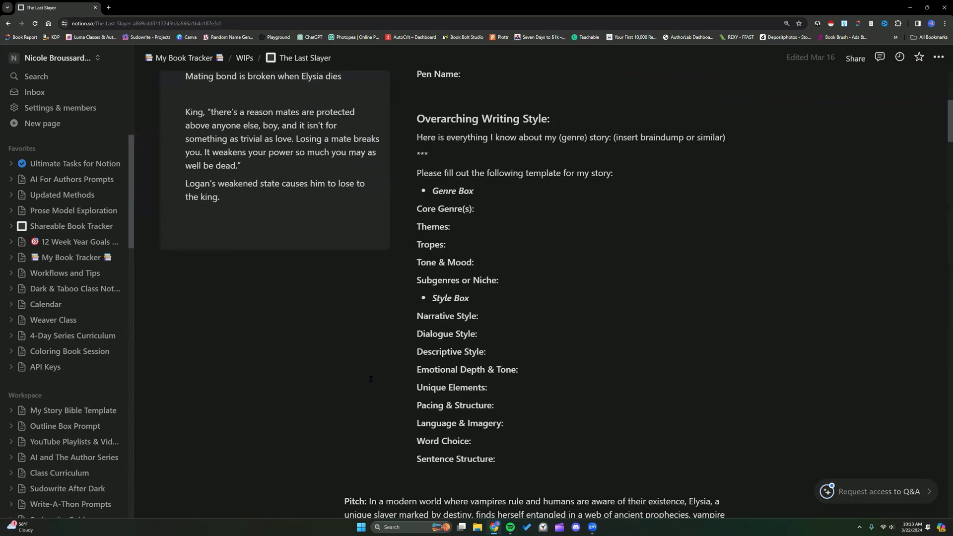
scroll(370, 379, "down", 10)
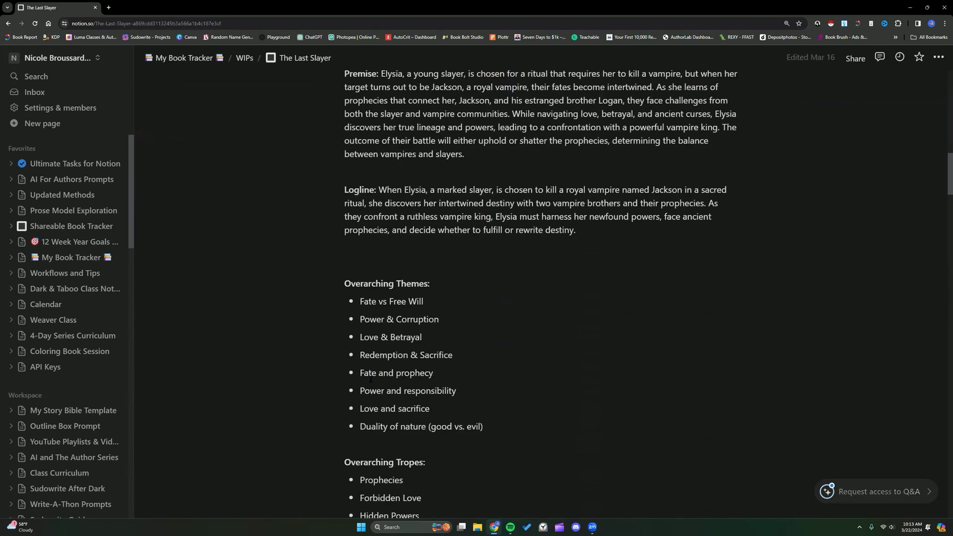
scroll(371, 381, "down", 7)
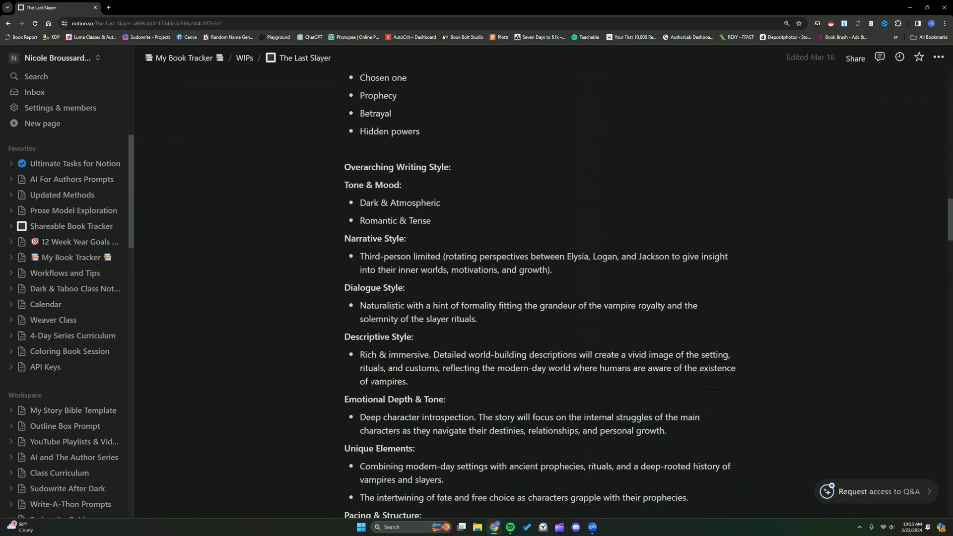
scroll(370, 381, "down", 5)
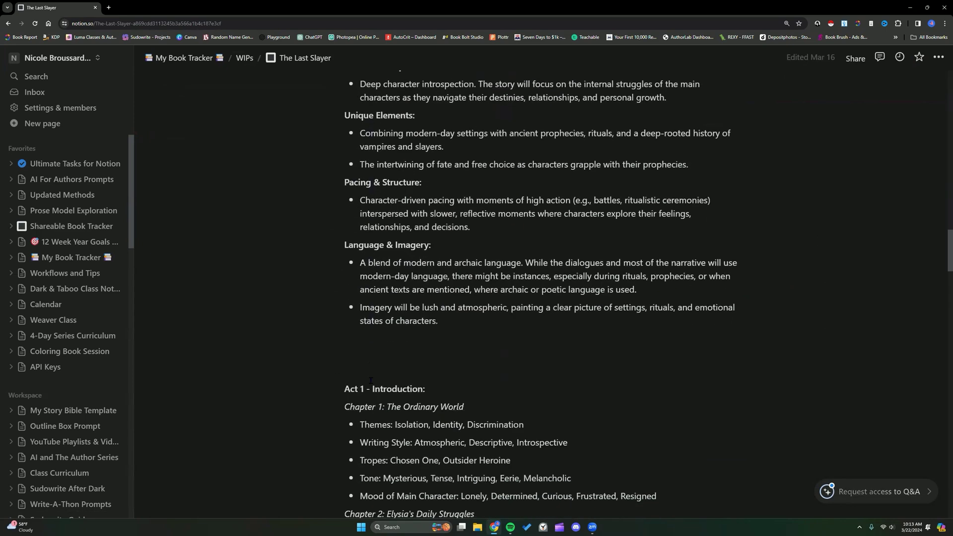
scroll(370, 381, "down", 2)
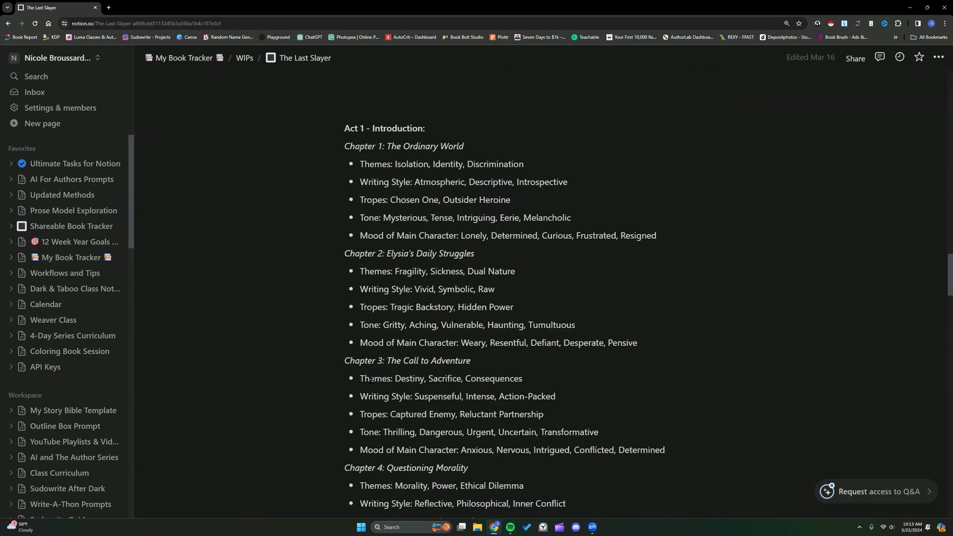
scroll(459, 360, "down", 3)
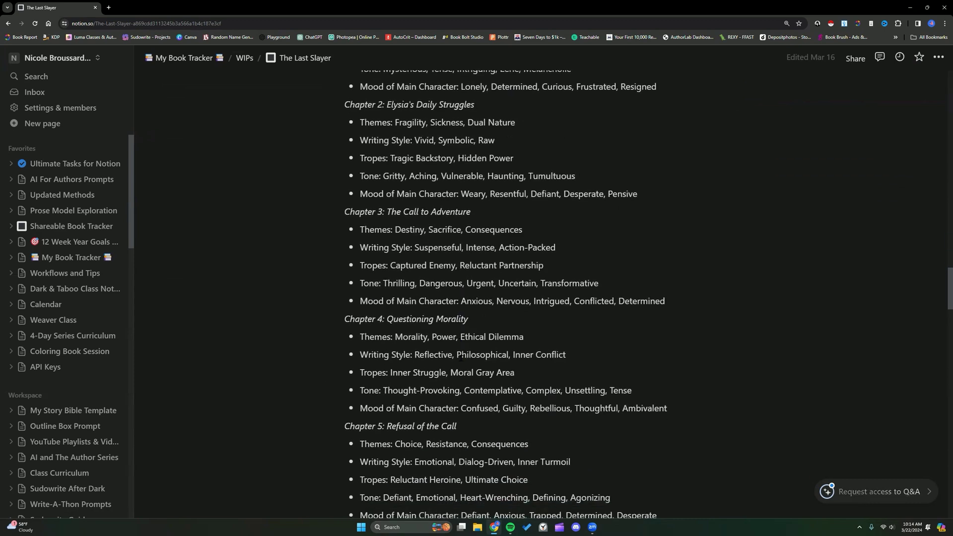
scroll(461, 358, "up", 20)
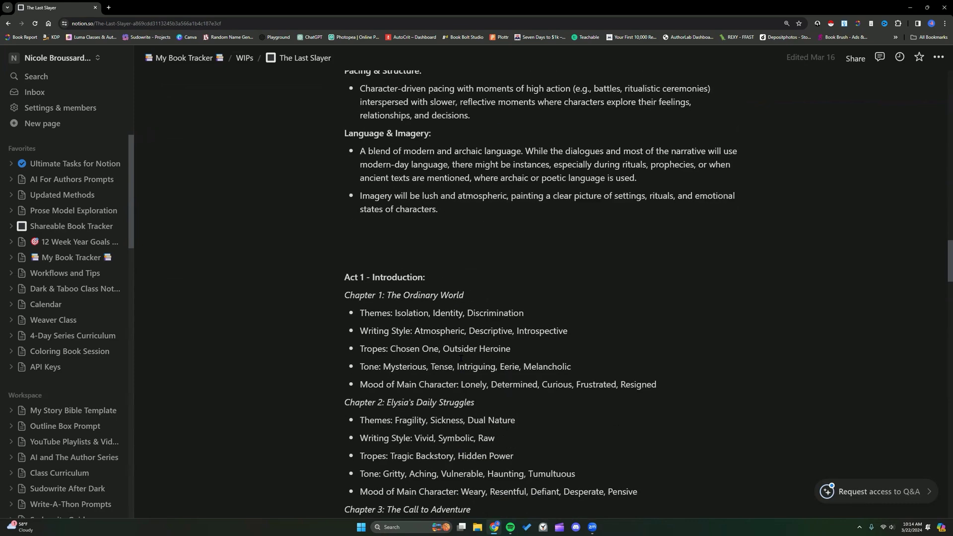
scroll(471, 360, "up", 11)
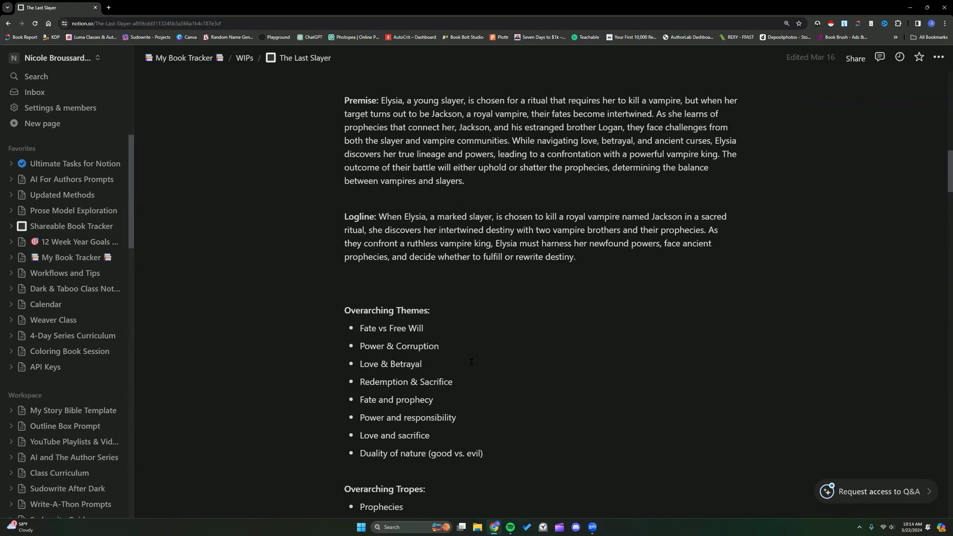
scroll(481, 363, "up", 12)
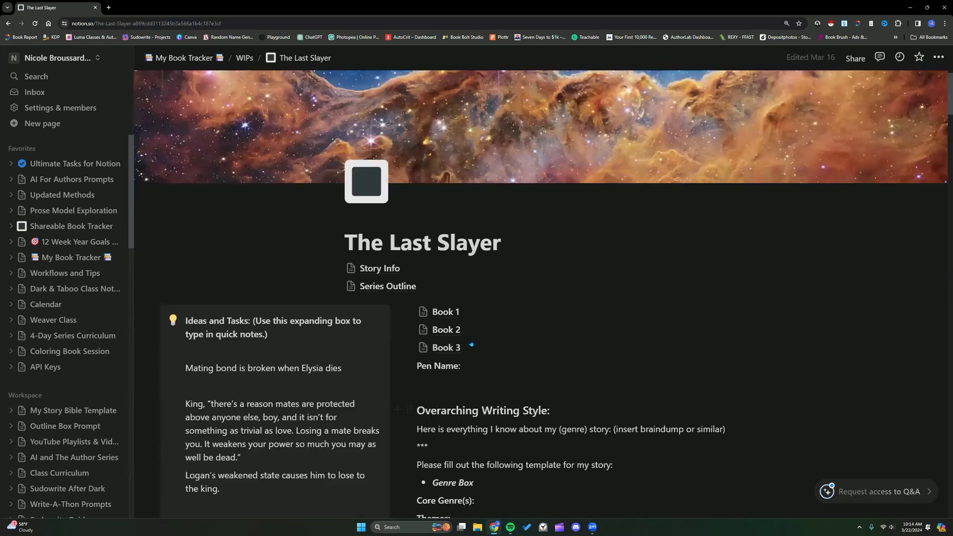
scroll(471, 344, "up", 1)
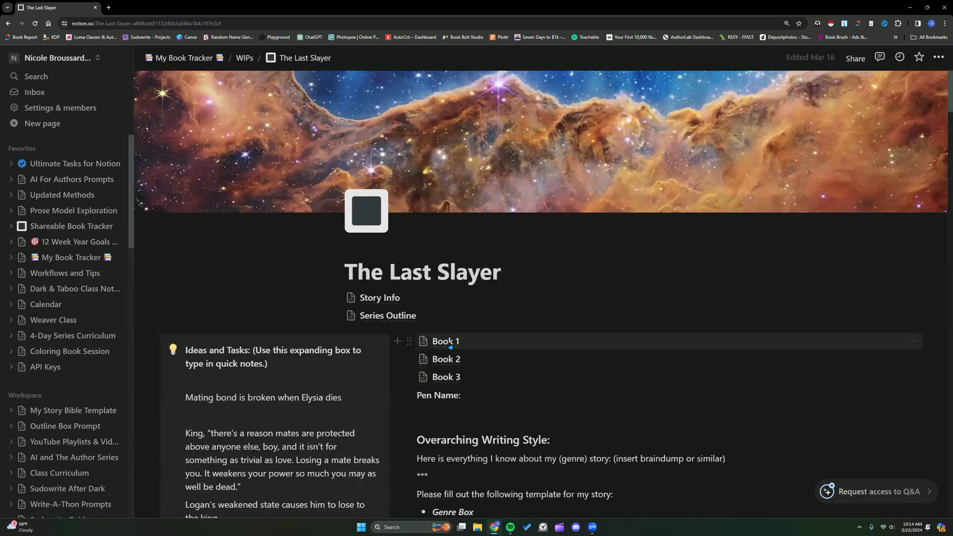
Open the Worldbuilding page under The Last Slayer's Book 1
left_click(449, 346)
scroll(380, 326, "down", 4)
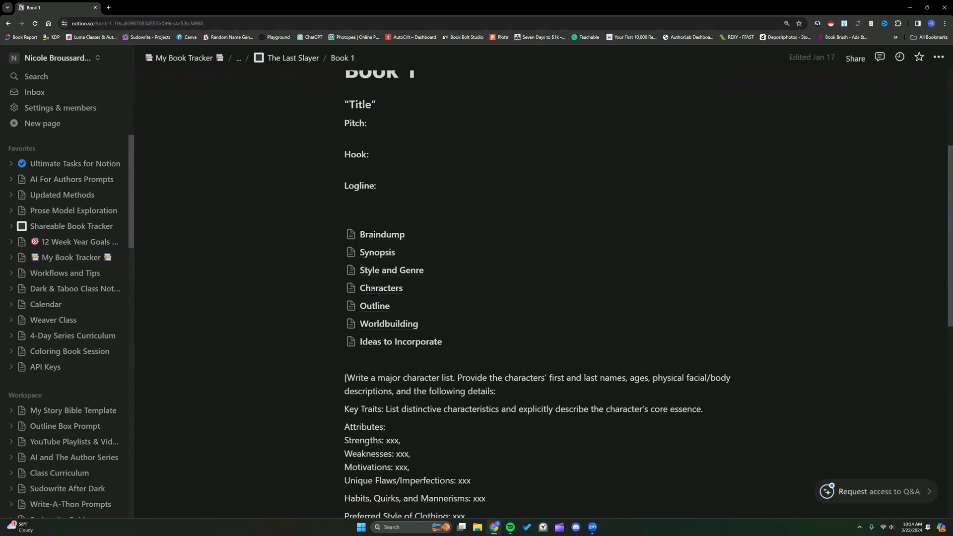
left_click(380, 324)
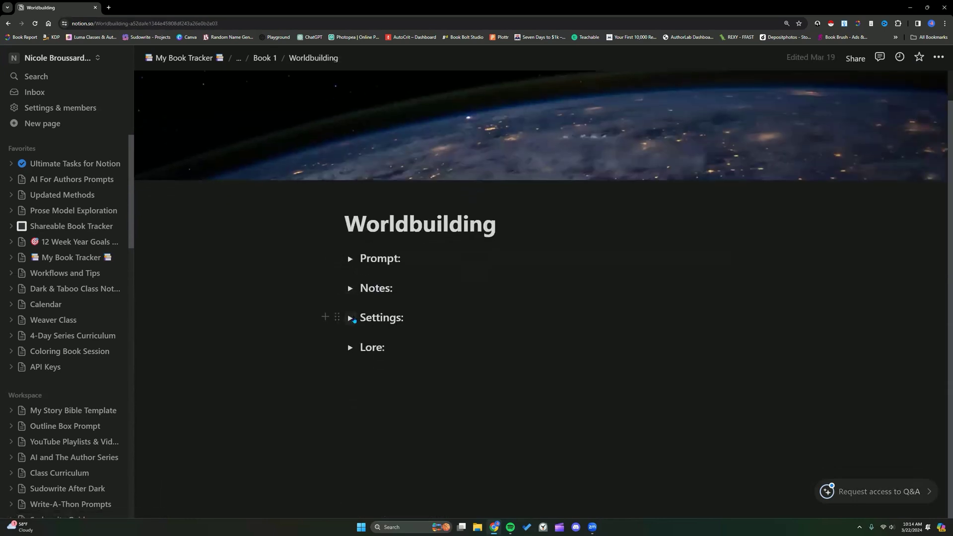
Expand the Settings toggle to review the locations, then return to Book 1
left_click(350, 318)
scroll(306, 304, "down", 5)
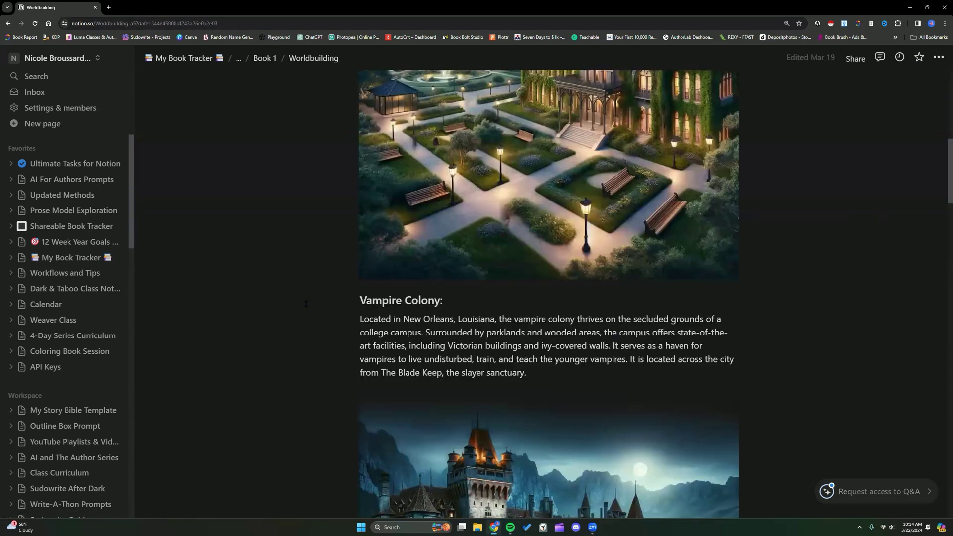
scroll(305, 304, "down", 7)
scroll(305, 304, "down", 8)
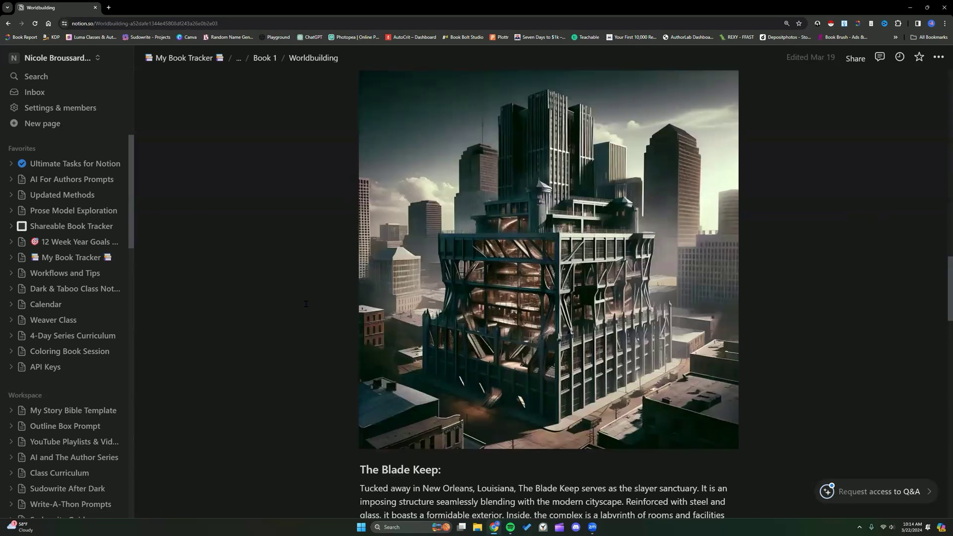
scroll(305, 304, "down", 9)
scroll(310, 304, "up", 4)
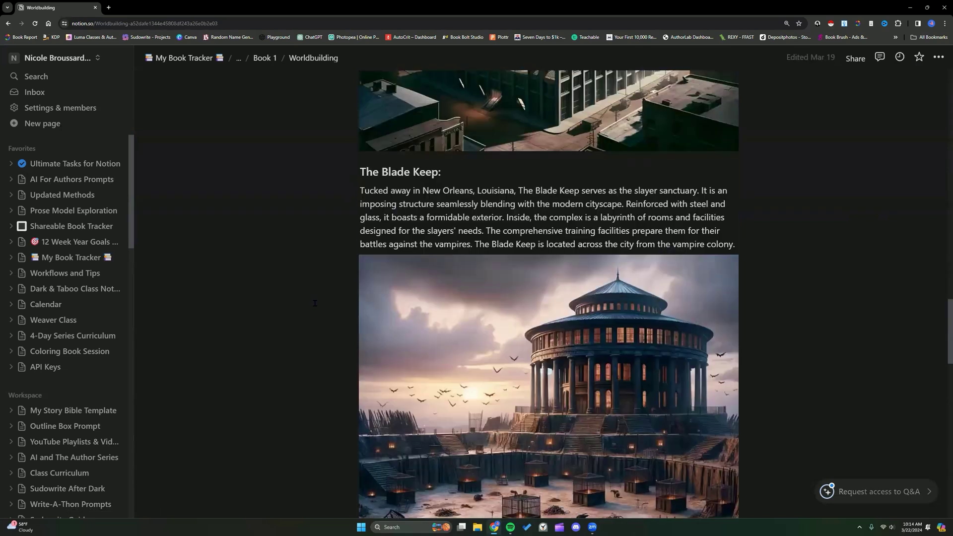
scroll(316, 302, "up", 9)
scroll(317, 302, "up", 9)
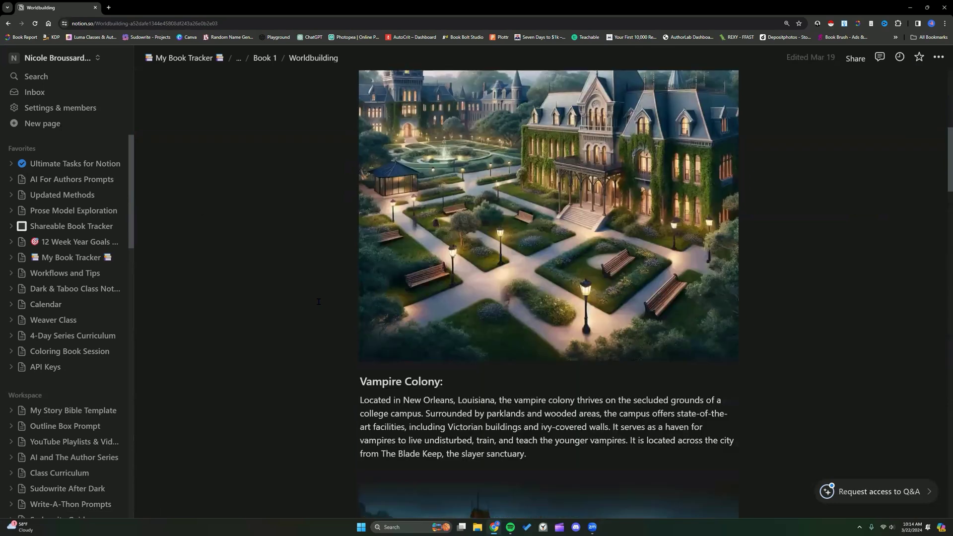
scroll(336, 345, "up", 10)
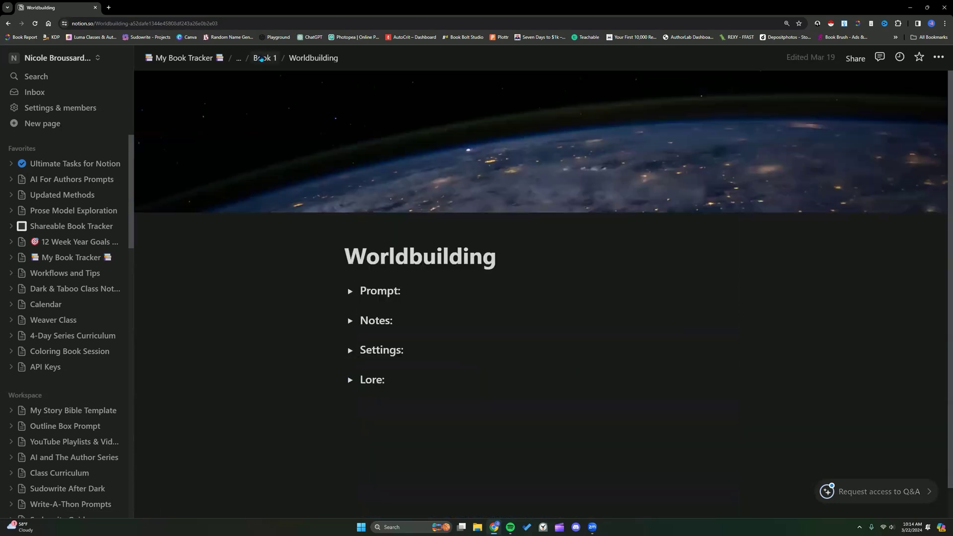
left_click(265, 57)
Open Book 1's Characters page, then Logan's page, and scroll through his profile
scroll(381, 371, "down", 1)
left_click(381, 369)
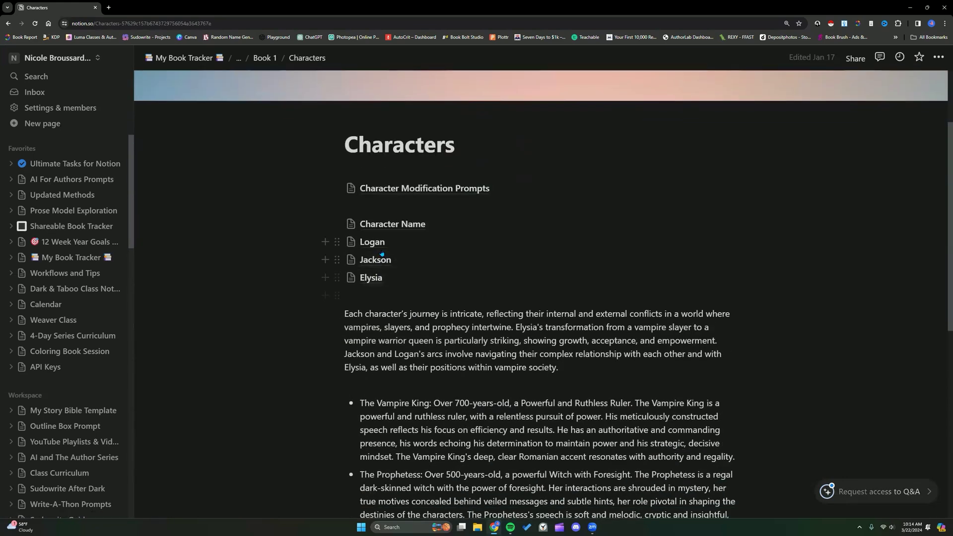
left_click(370, 239)
scroll(290, 386, "down", 12)
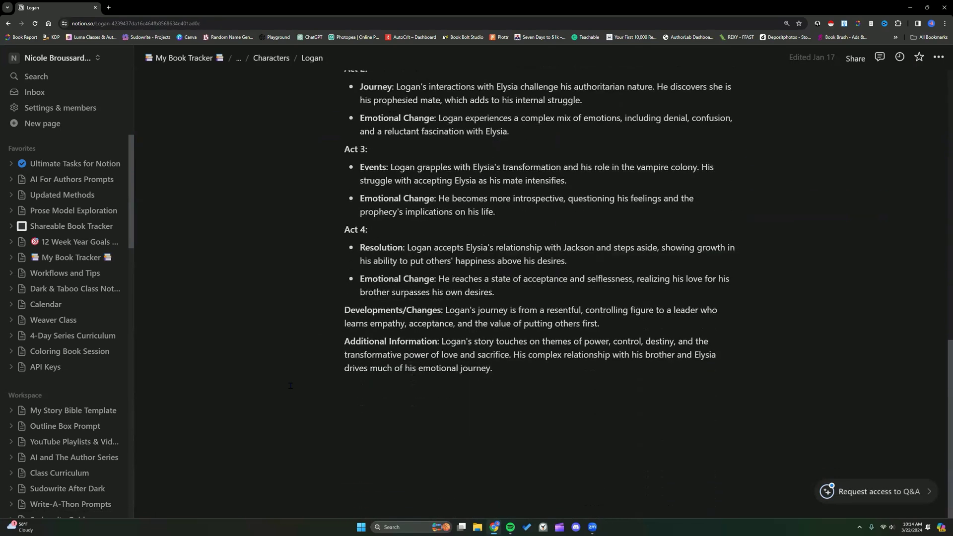
scroll(290, 386, "up", 15)
scroll(290, 386, "up", 2)
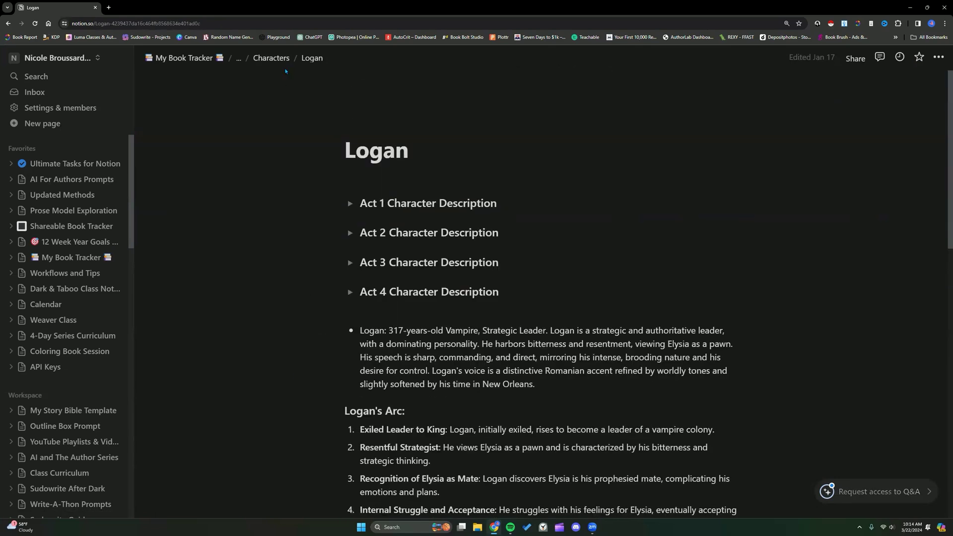
Jump from Logan's page to WIPs and open Story Info Master Copy
left_click(239, 58)
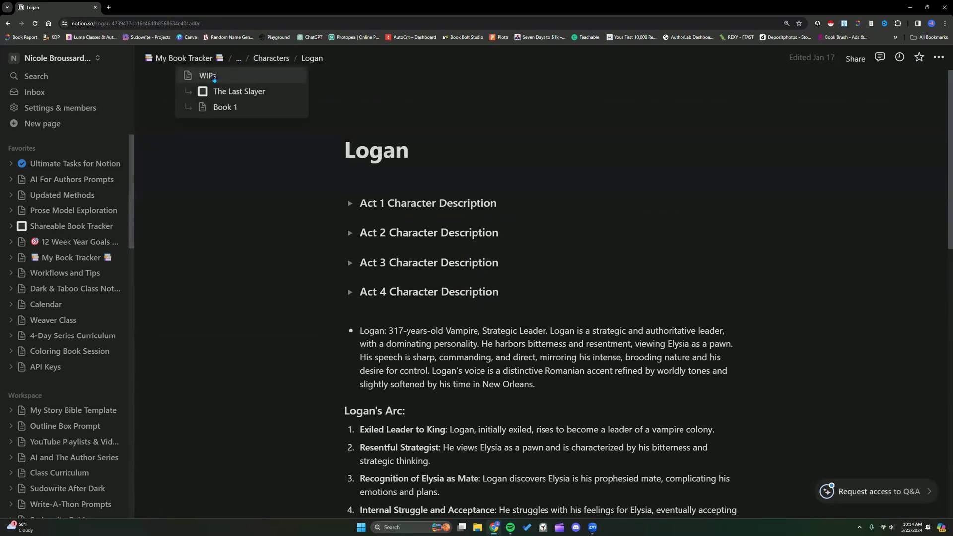
left_click(214, 77)
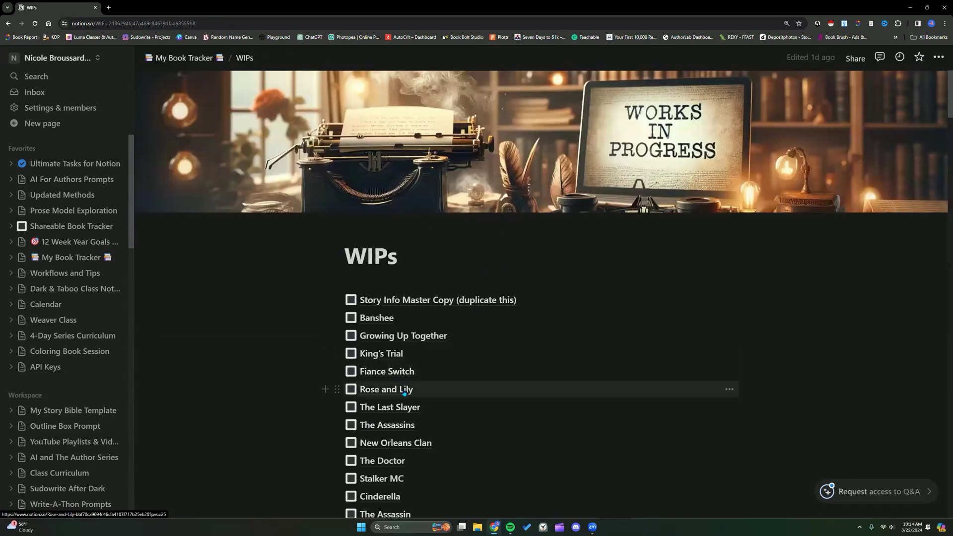
left_click(430, 301)
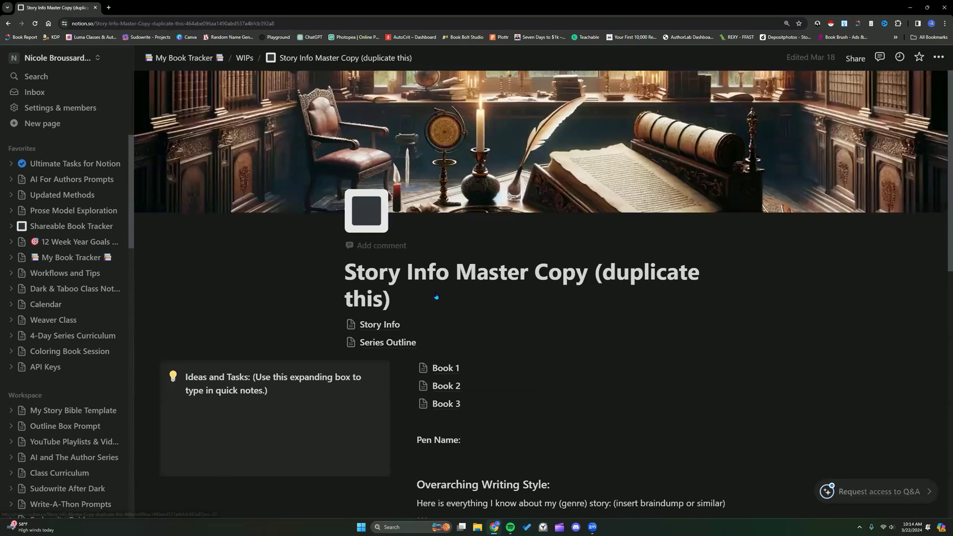
scroll(436, 297, "down", 2)
Open the master copy's Book 1 Outline, Act 1, and its first Chapter # page
left_click(437, 293)
scroll(431, 317, "down", 2)
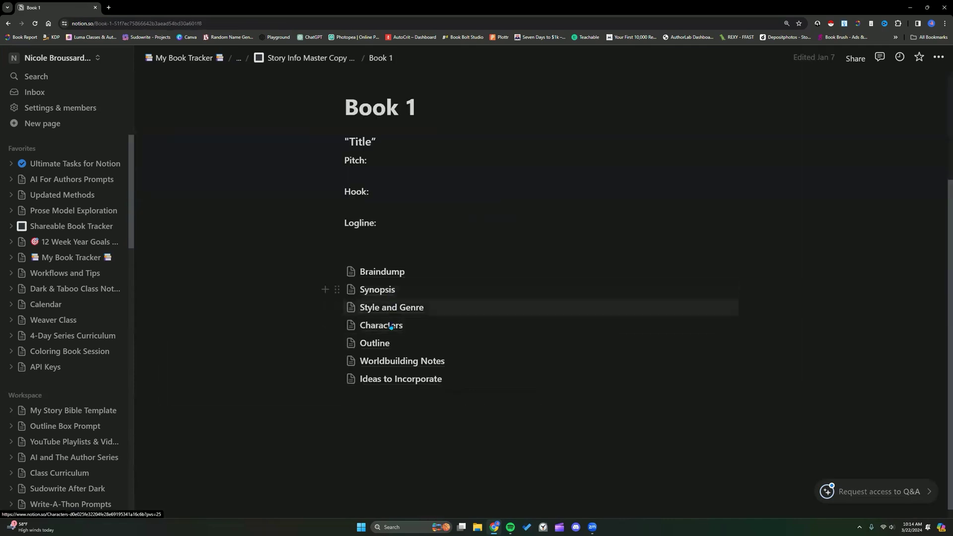
left_click(377, 343)
left_click(374, 295)
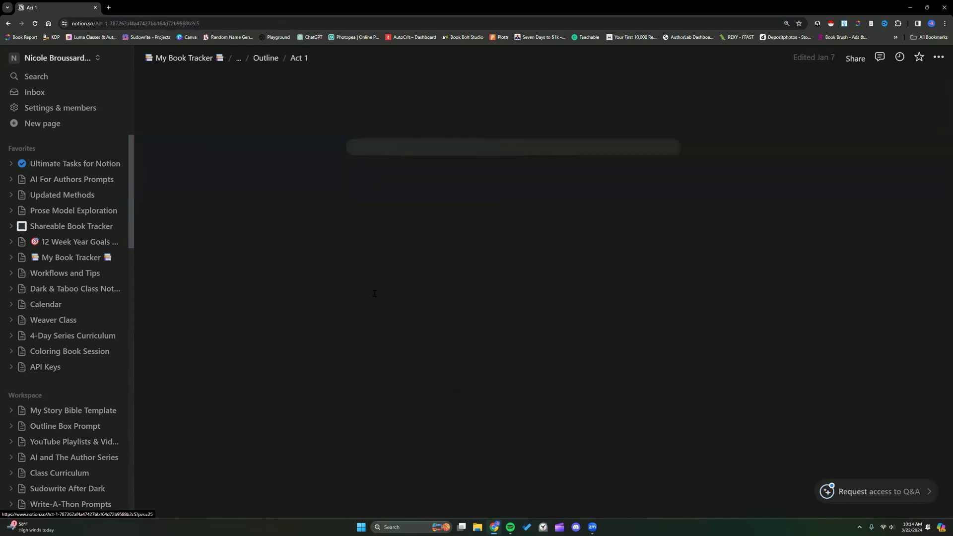
left_click(385, 350)
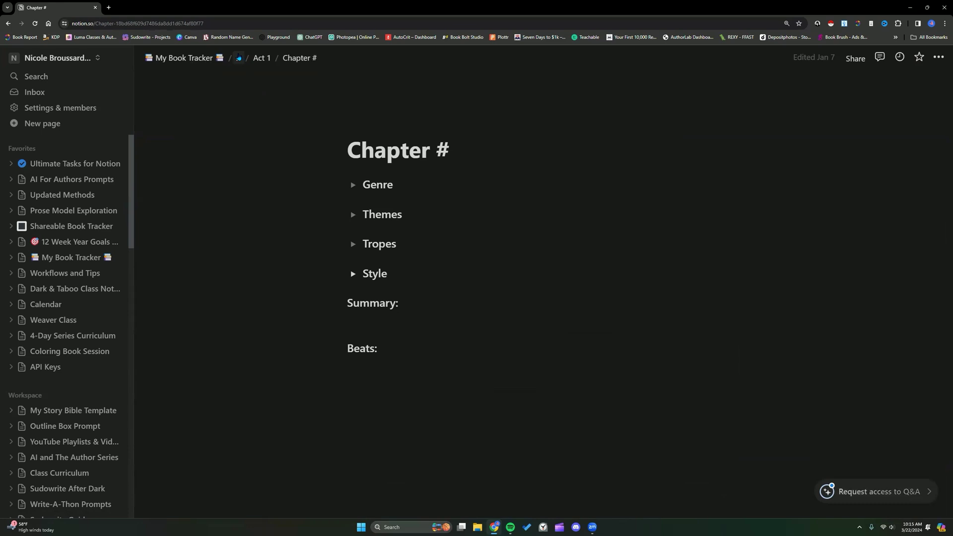
left_click(238, 58)
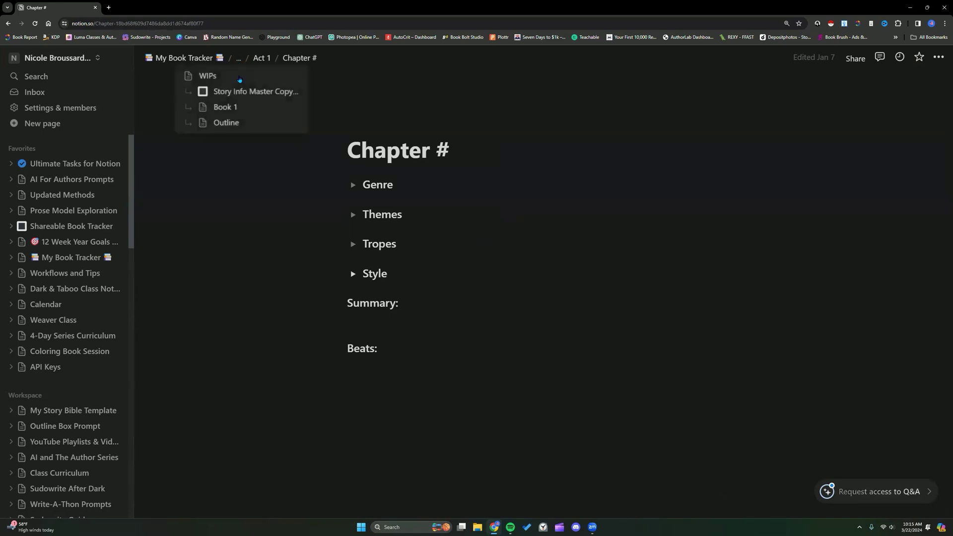
Jump back to WIPs, then open Shareable Book Tracker from the sidebar and scroll down
left_click(207, 77)
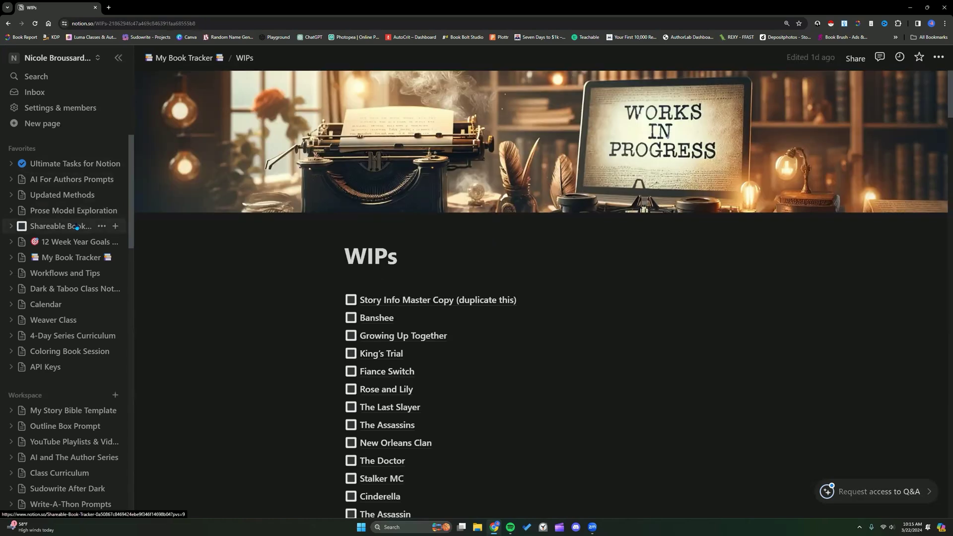
left_click(77, 227)
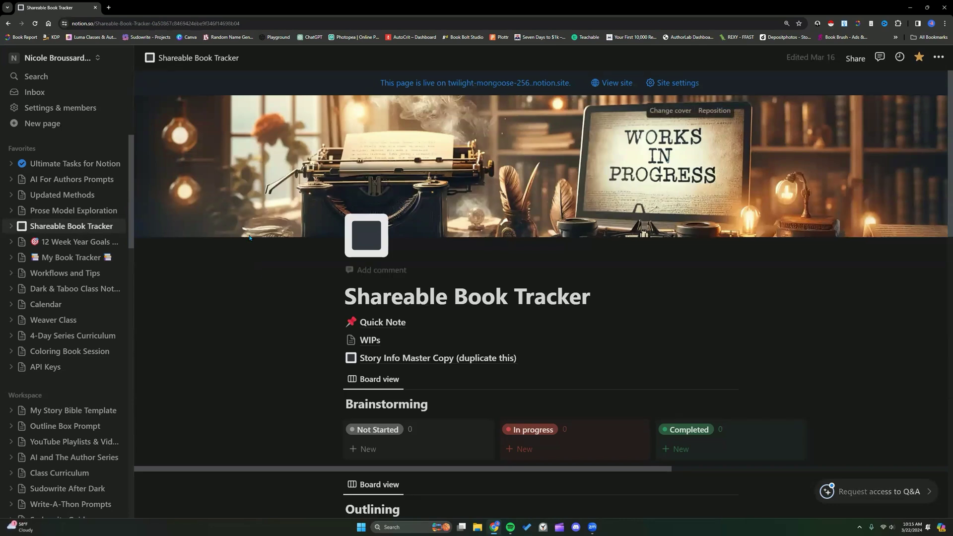
scroll(40, 346, "down", 5)
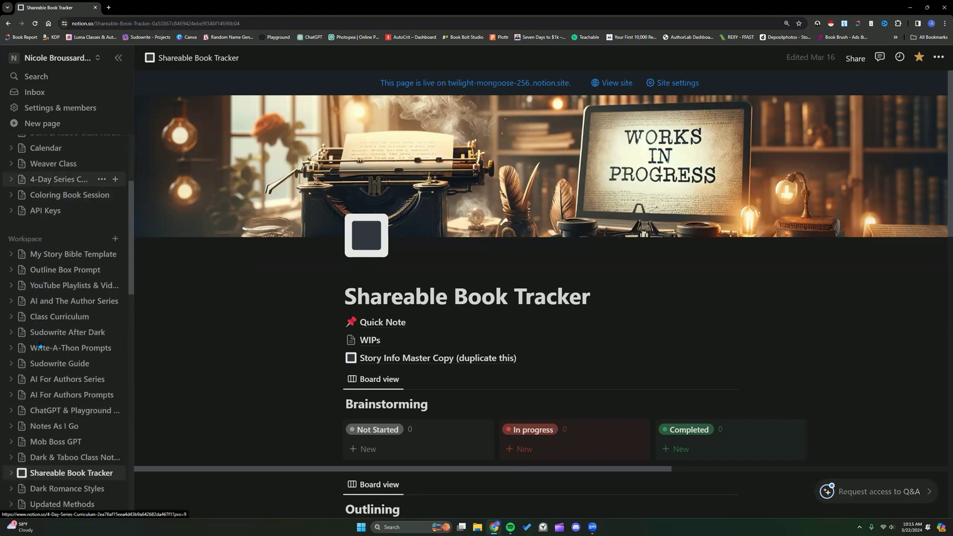
scroll(40, 346, "down", 6)
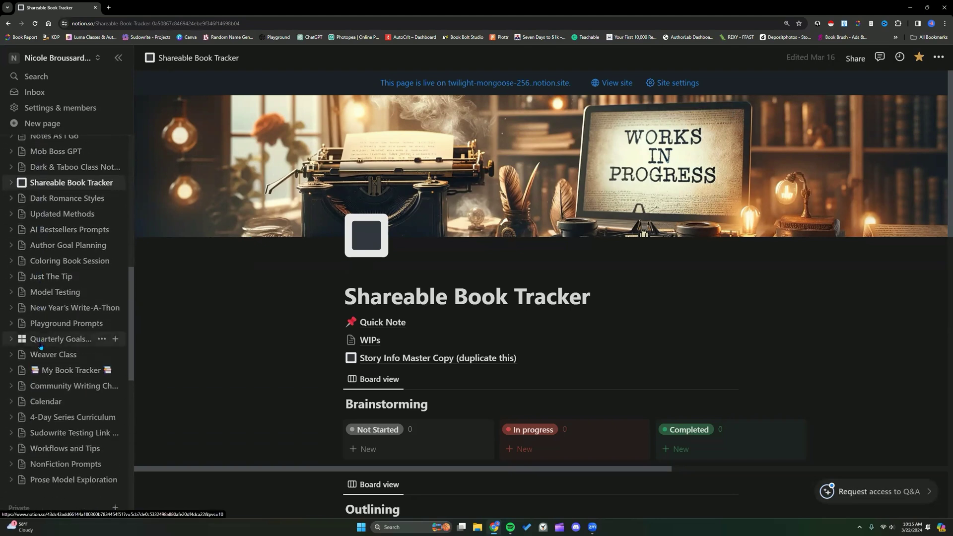
scroll(41, 346, "down", 3)
Open the Storybook: Master Novelists template and scroll through its welcome page
left_click(46, 336)
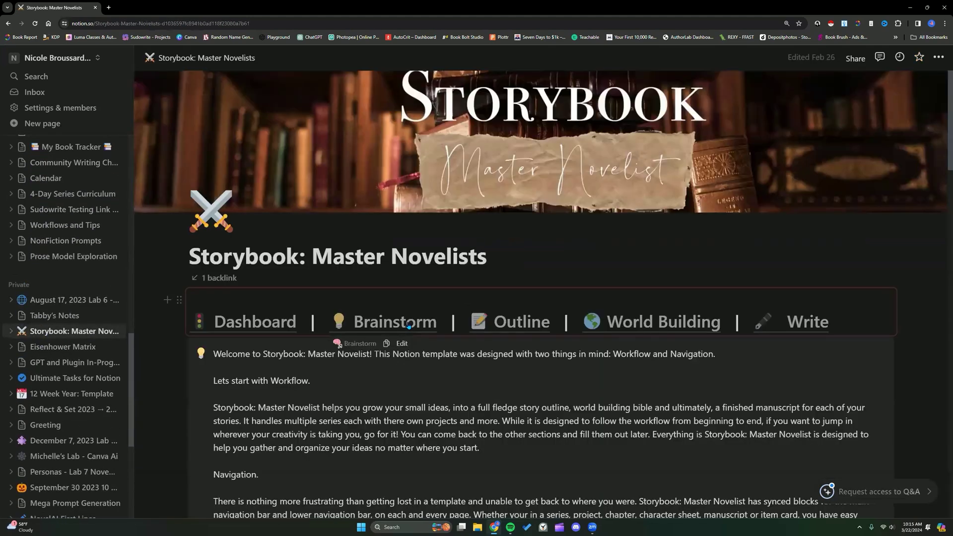
scroll(390, 369, "down", 1)
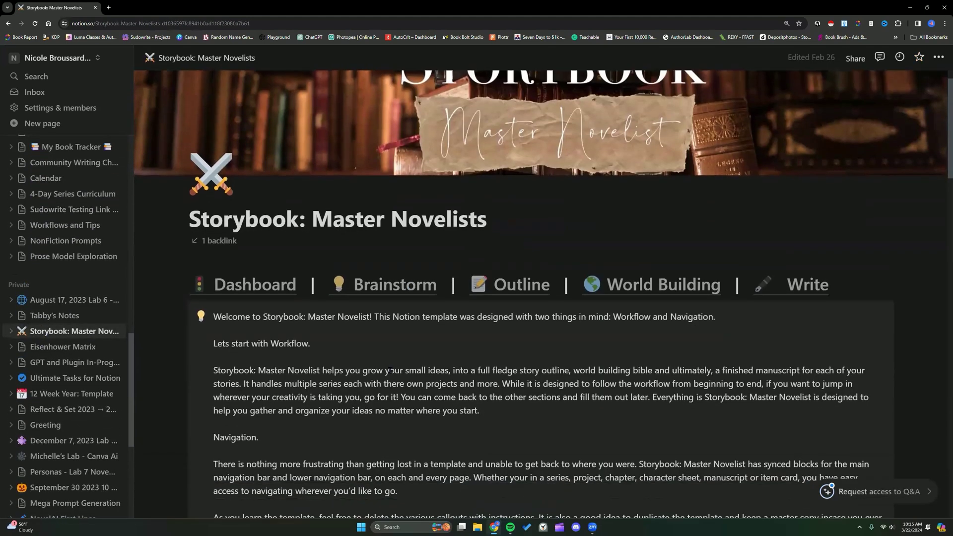
scroll(390, 370, "down", 3)
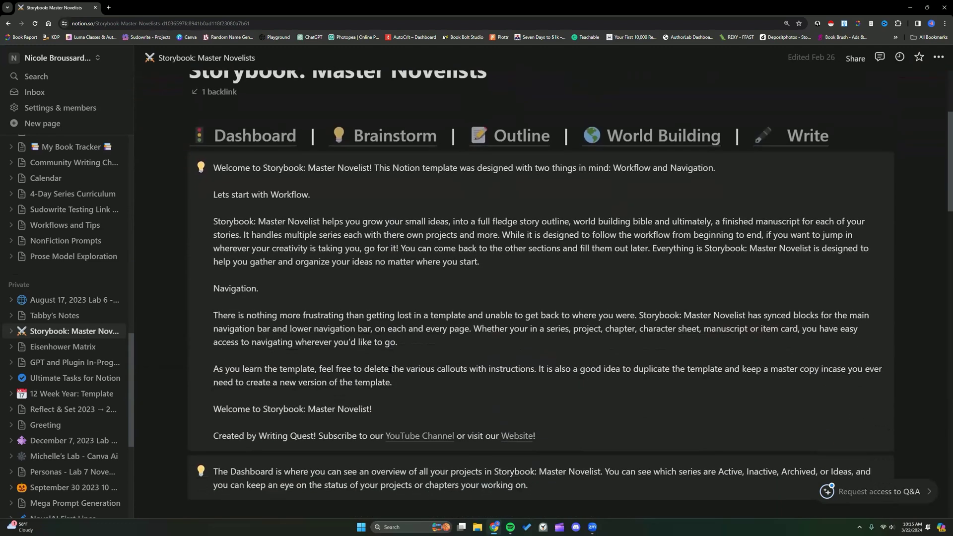
scroll(390, 370, "down", 1)
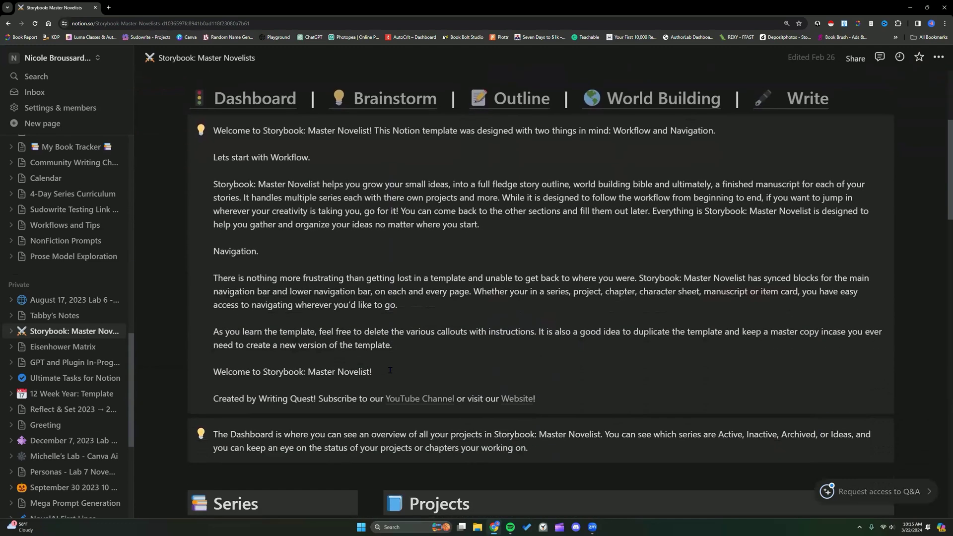
scroll(390, 370, "down", 5)
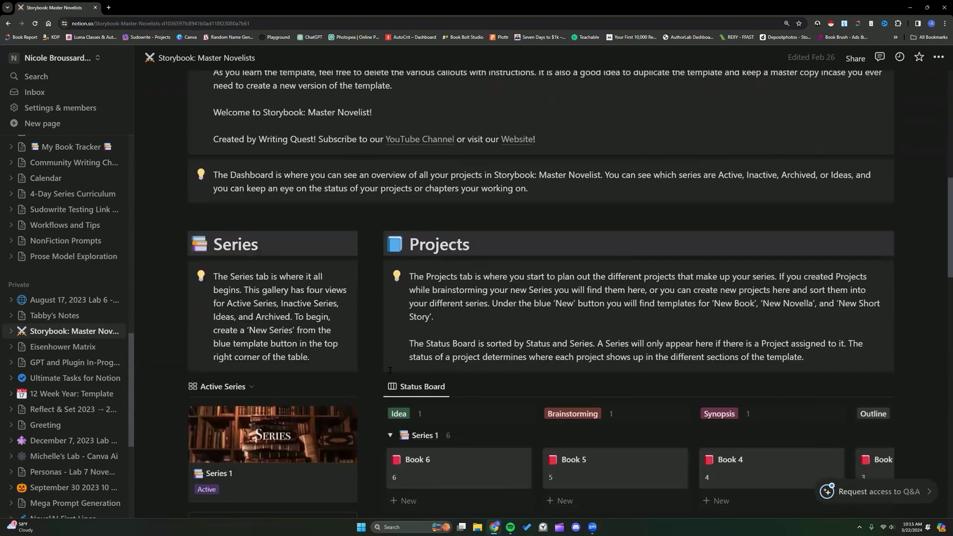
scroll(390, 370, "down", 3)
scroll(390, 370, "up", 3)
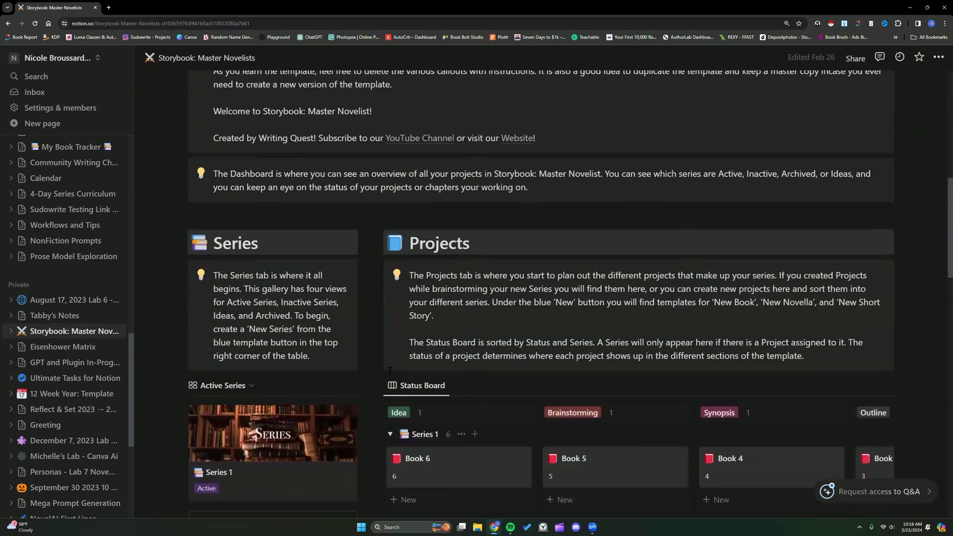
scroll(390, 370, "up", 1)
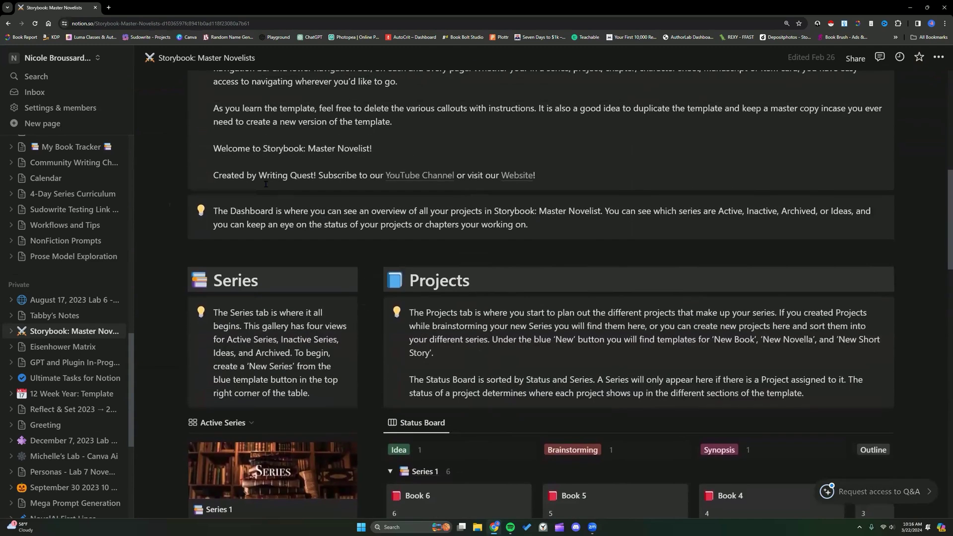
Highlight 'Writing Quest!' in the welcome callout, then browse the rest of the page
left_click_drag(259, 175, 318, 175)
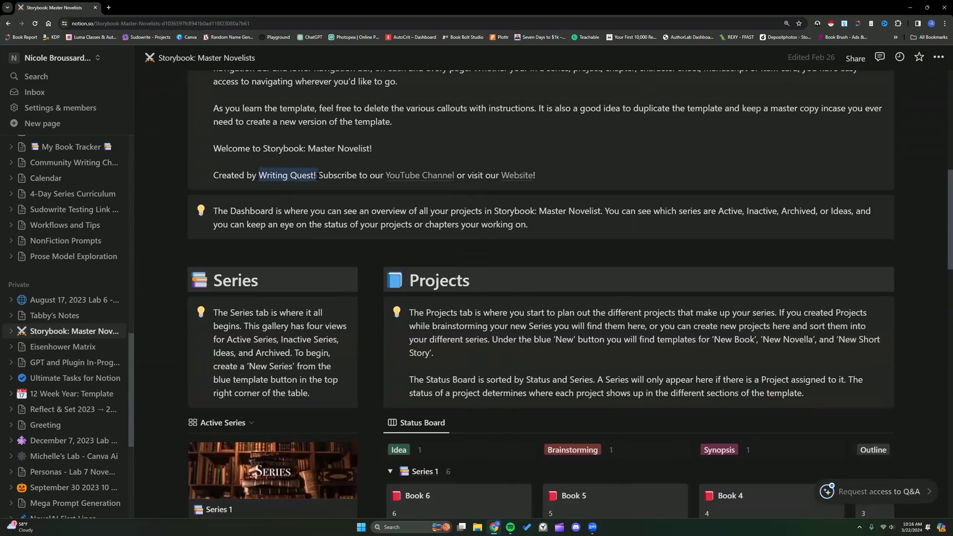
left_click(340, 246)
scroll(342, 246, "down", 1)
scroll(343, 246, "down", 7)
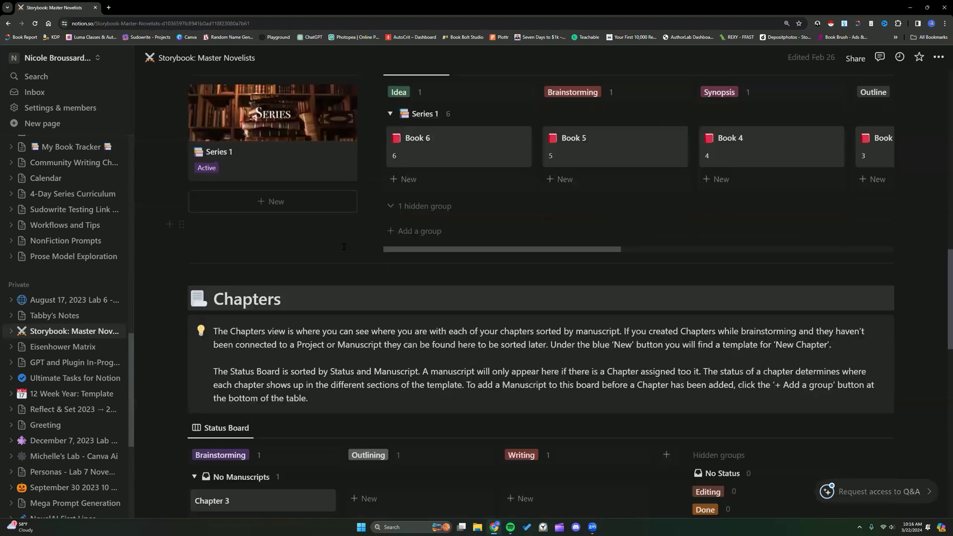
scroll(344, 246, "down", 1)
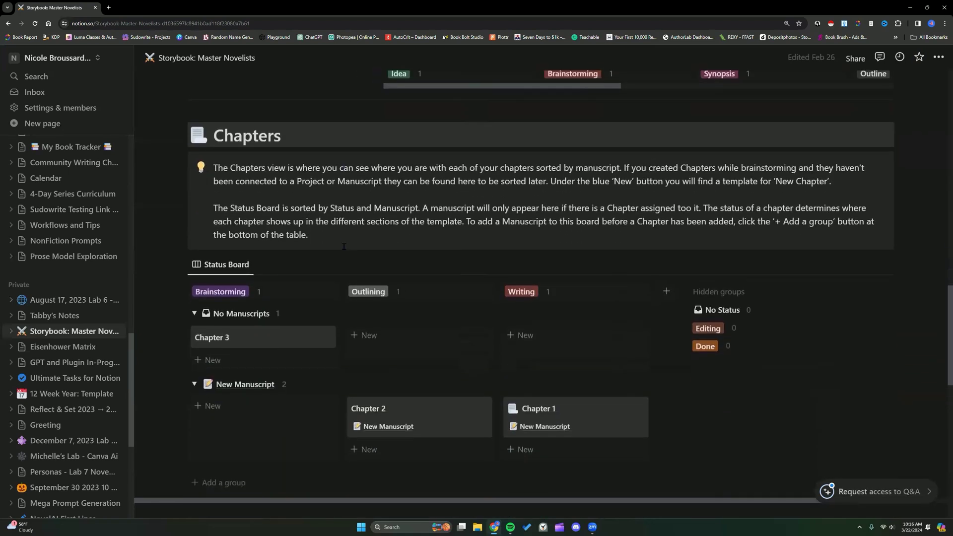
scroll(343, 246, "down", 4)
scroll(343, 246, "down", 7)
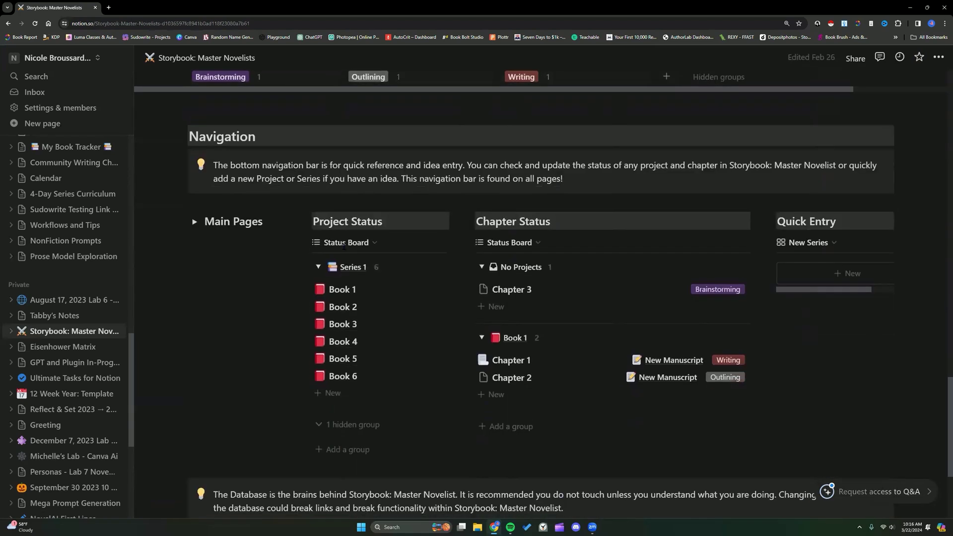
scroll(420, 298, "up", 5)
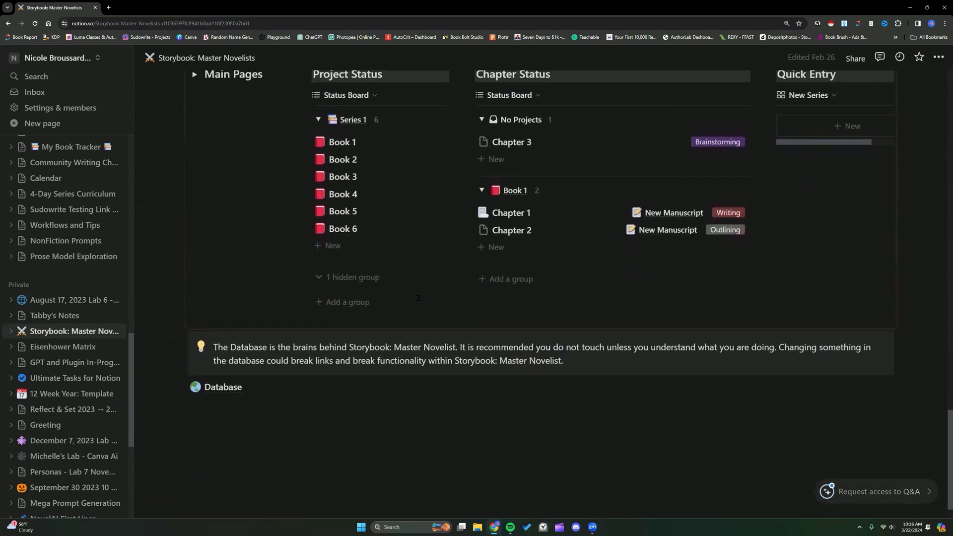
scroll(419, 297, "up", 15)
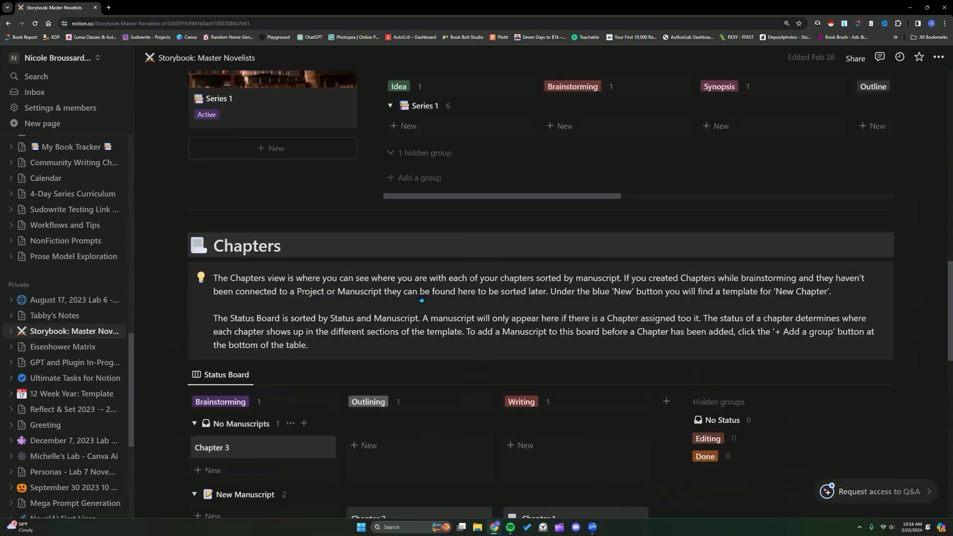
scroll(421, 299, "up", 7)
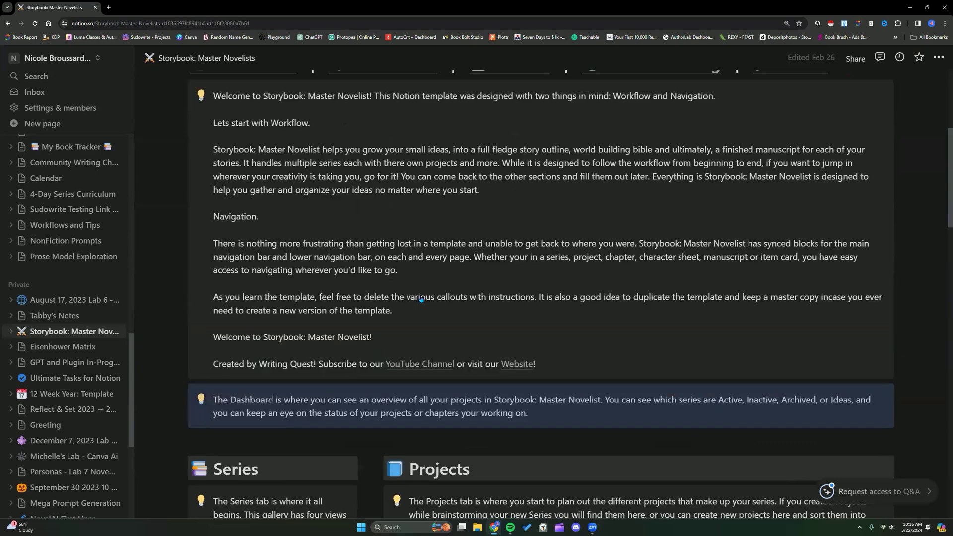
scroll(420, 300, "up", 5)
Browse the Outline page, then return to Shareable Book Tracker via Favorites
left_click(514, 327)
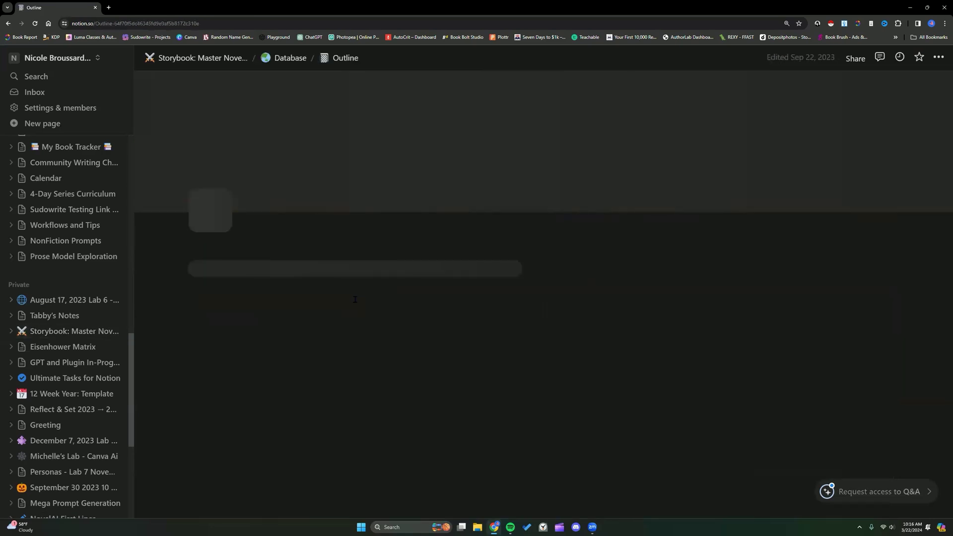
scroll(354, 299, "down", 6)
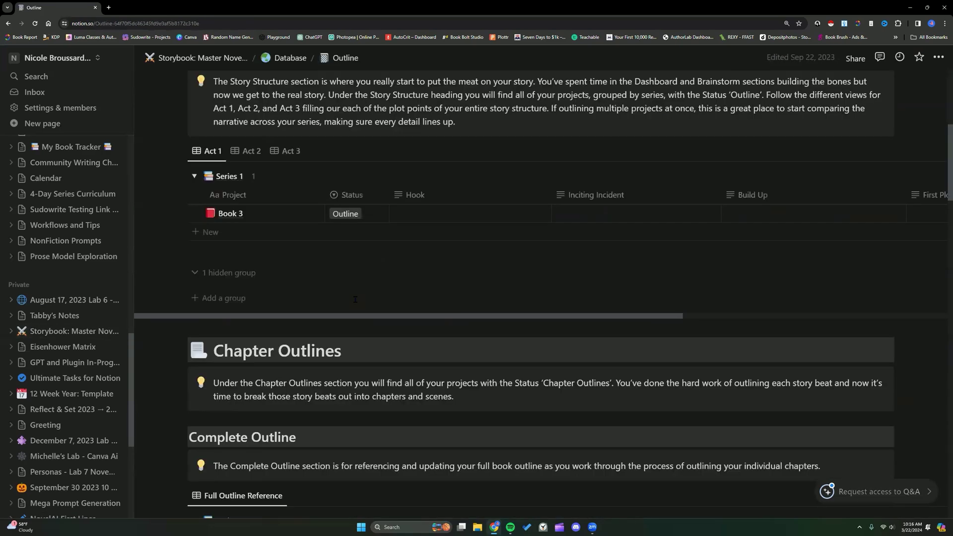
scroll(354, 300, "down", 11)
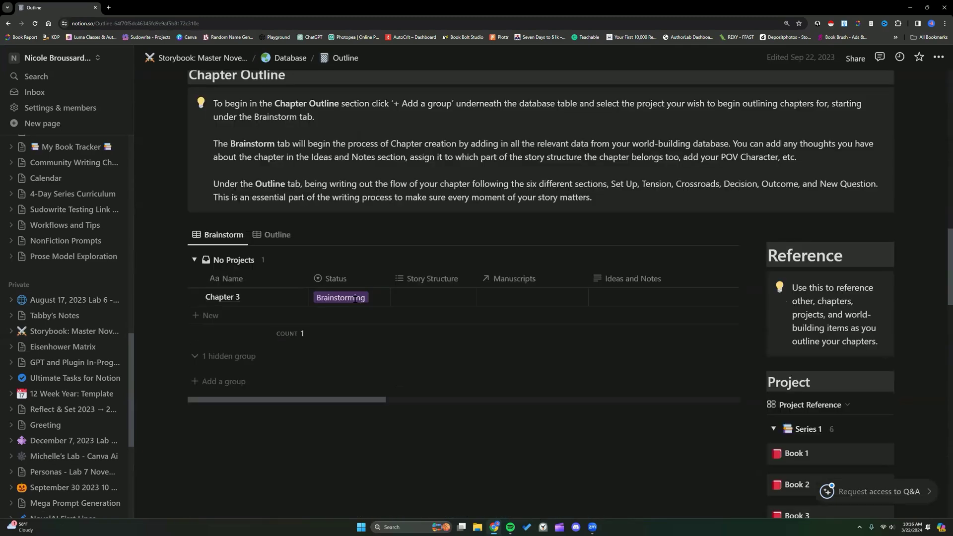
scroll(355, 299, "down", 3)
scroll(170, 222, "up", 13)
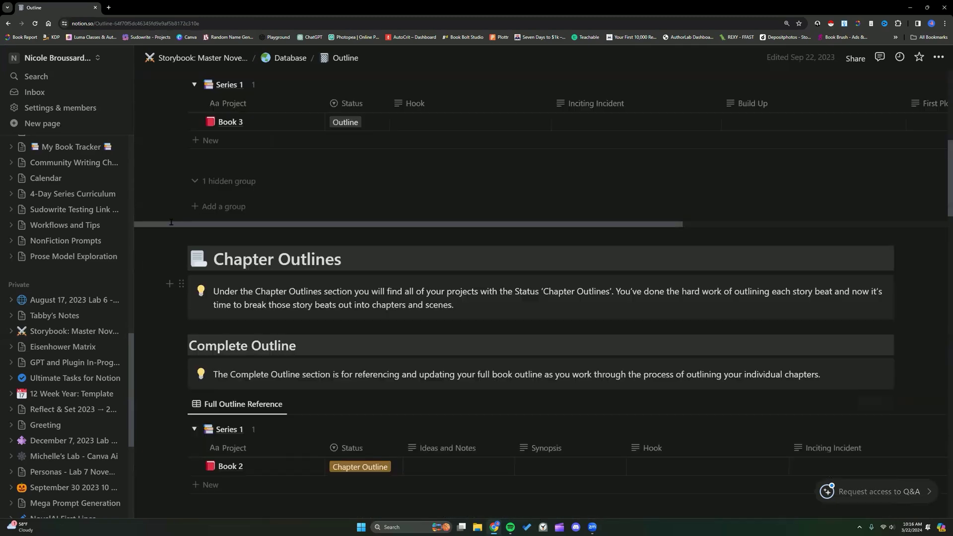
scroll(67, 361, "up", 8)
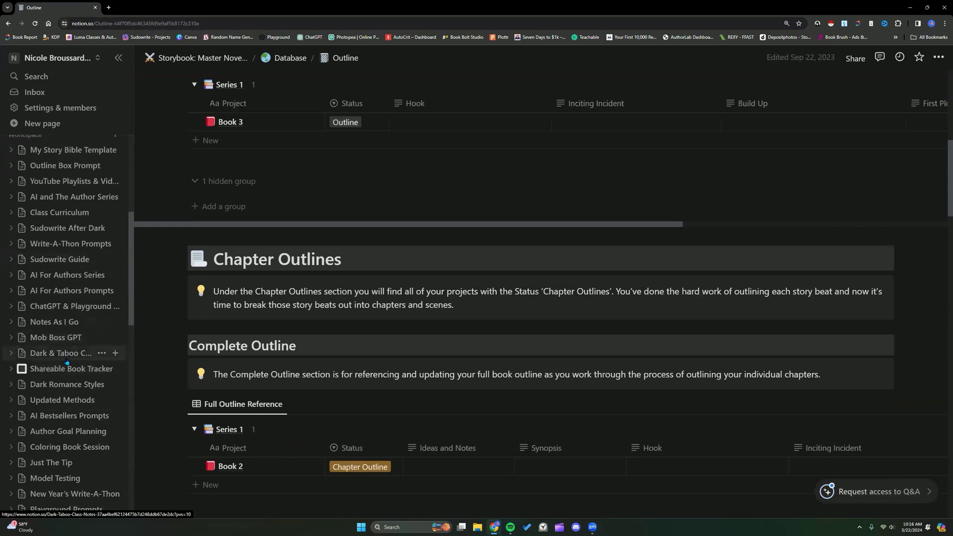
scroll(67, 361, "up", 5)
left_click(66, 226)
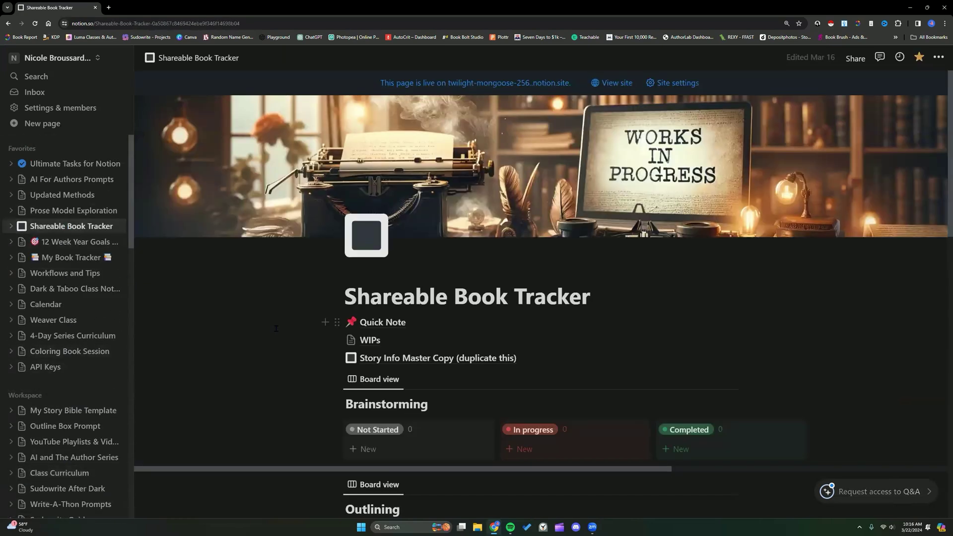
scroll(278, 327, "down", 14)
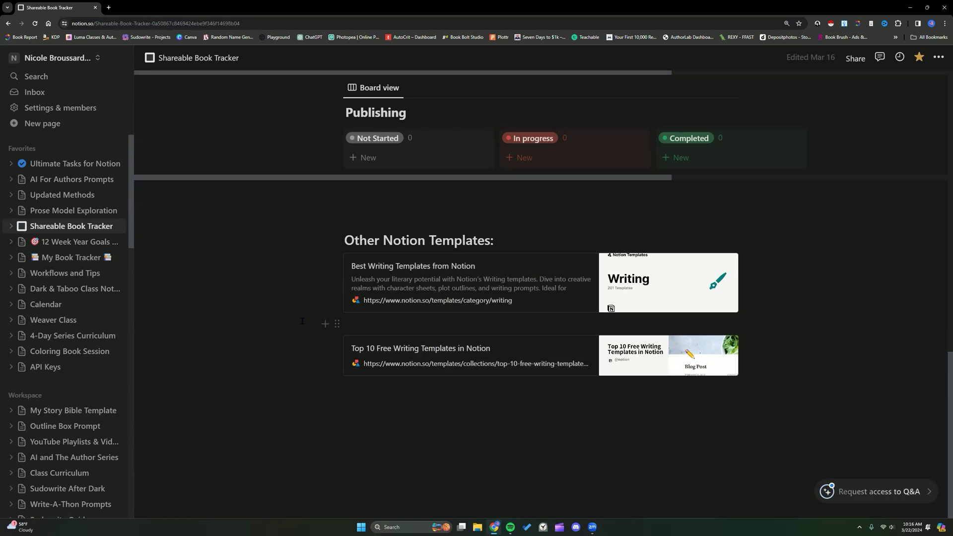
scroll(302, 321, "up", 15)
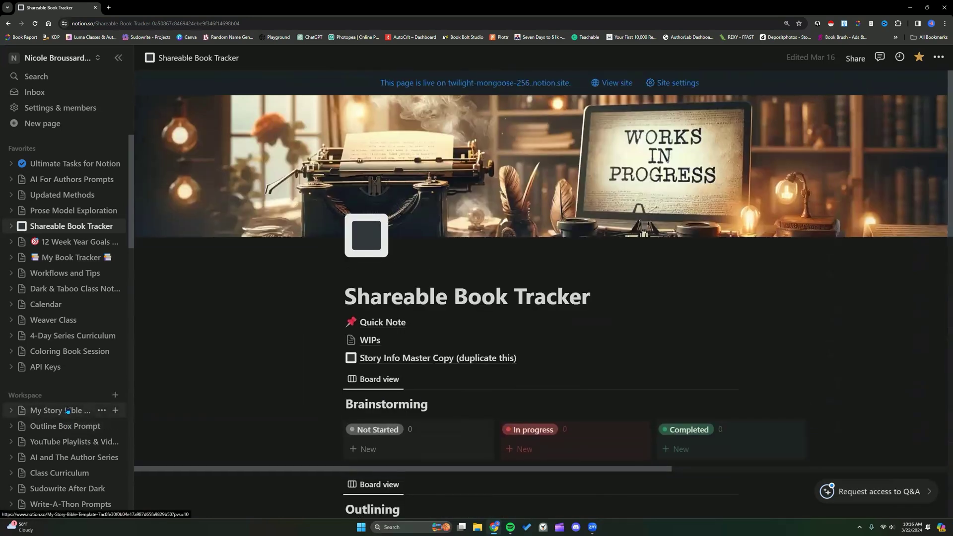
Open My Story Bible Template and add an empty line below Worldbuilding
left_click(68, 411)
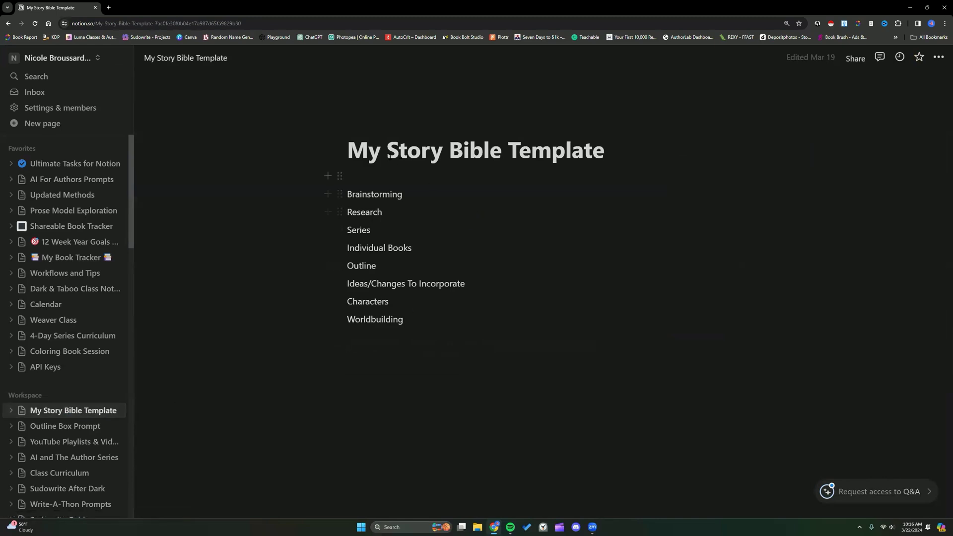
left_click_drag(346, 149, 601, 152)
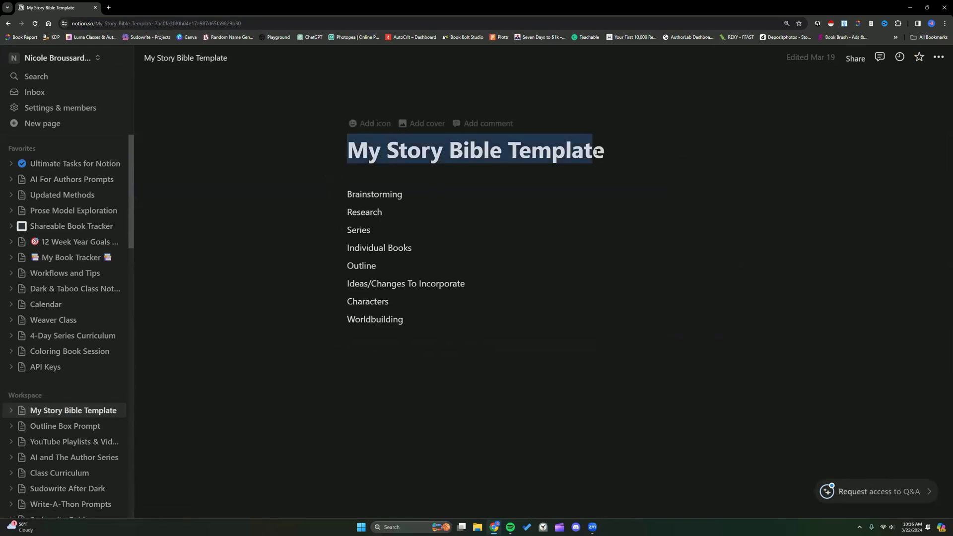
left_click(402, 195)
left_click_drag(347, 194, 403, 320)
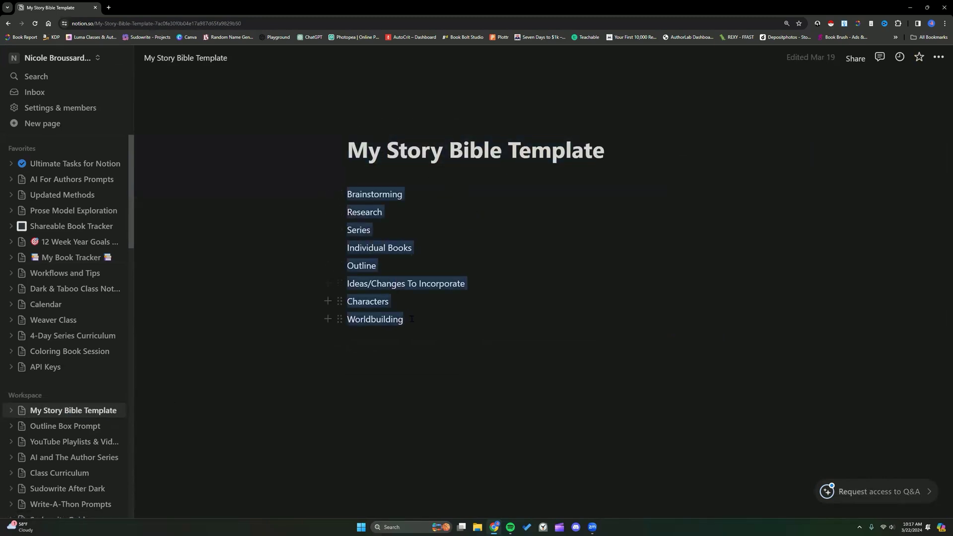
left_click(394, 236)
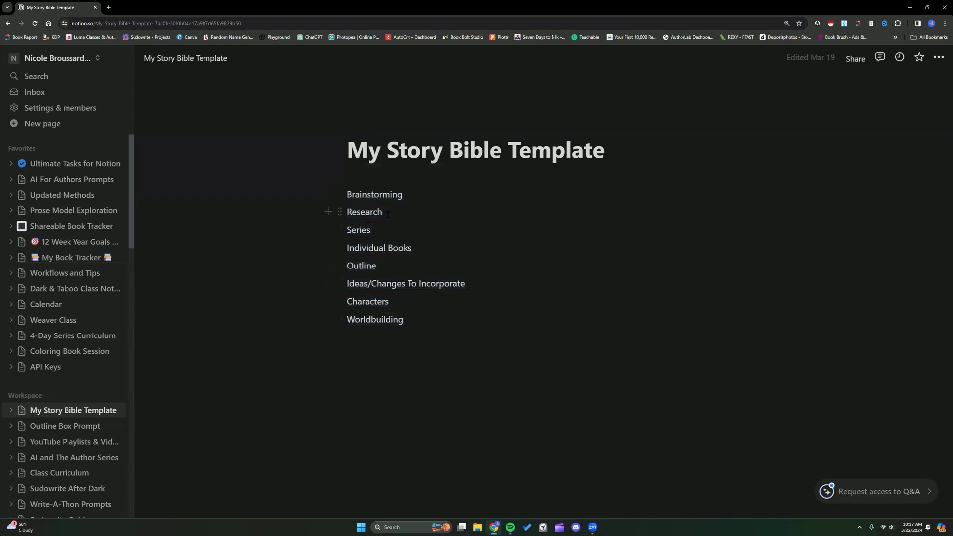
key("Return")
left_click_drag(346, 191, 465, 285)
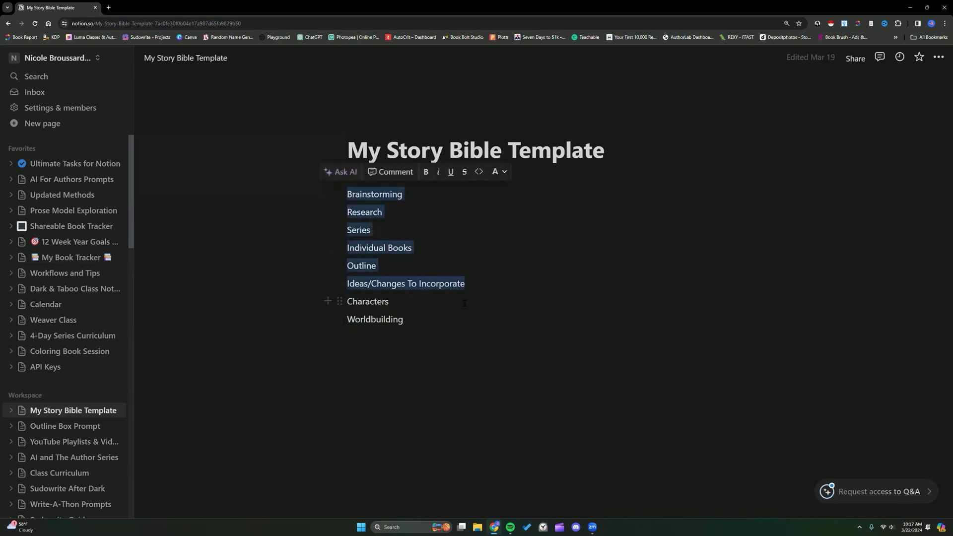
left_click(445, 319)
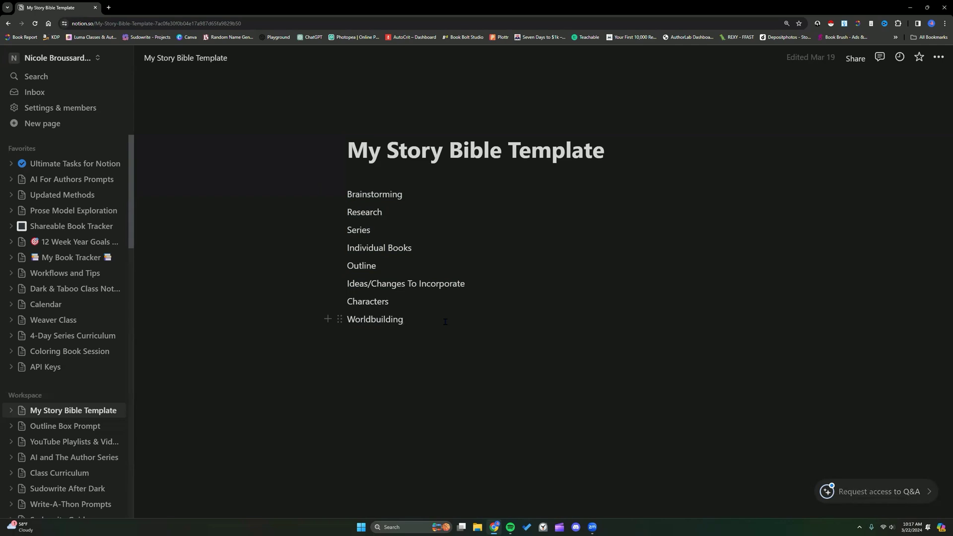
key("Return")
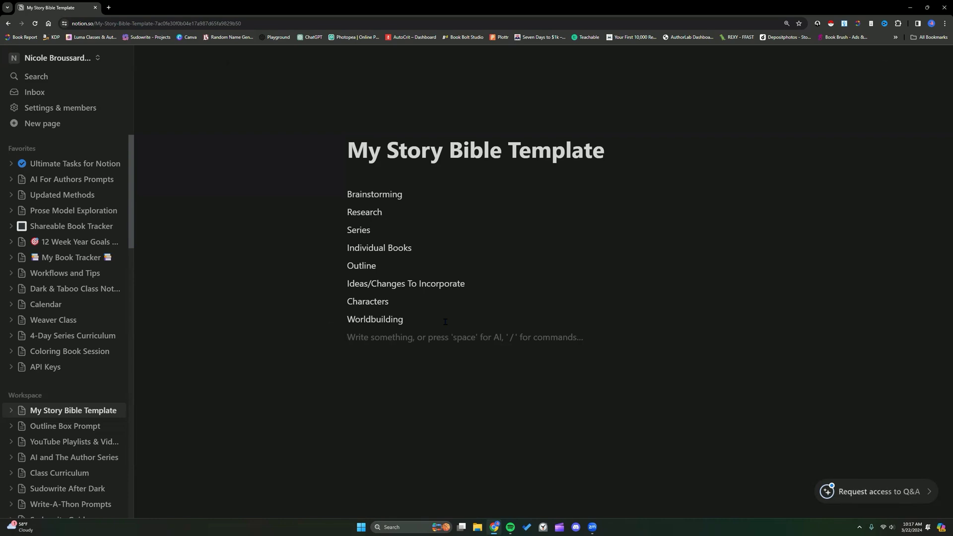
Type 'Names' on the new line below Worldbuilding
type("Names")
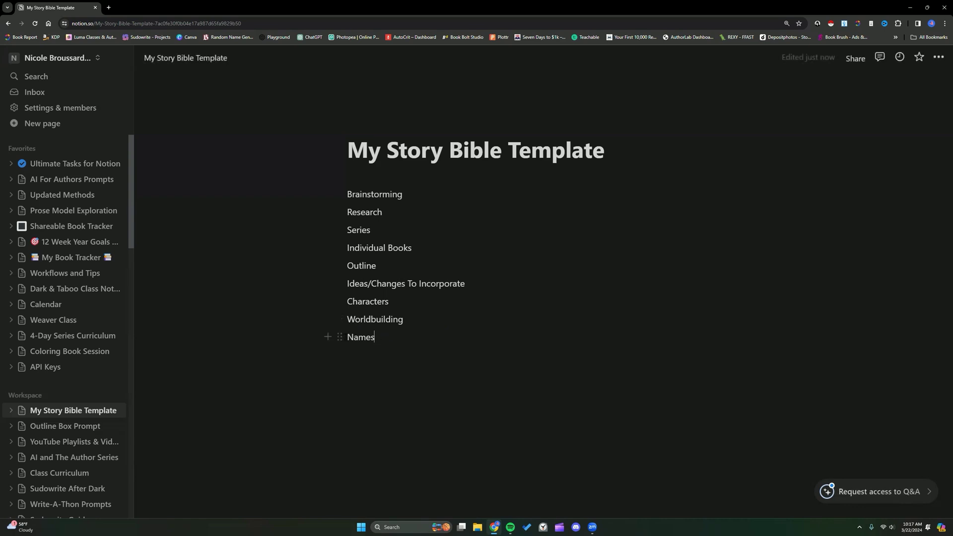
left_click_drag(346, 337, 379, 337)
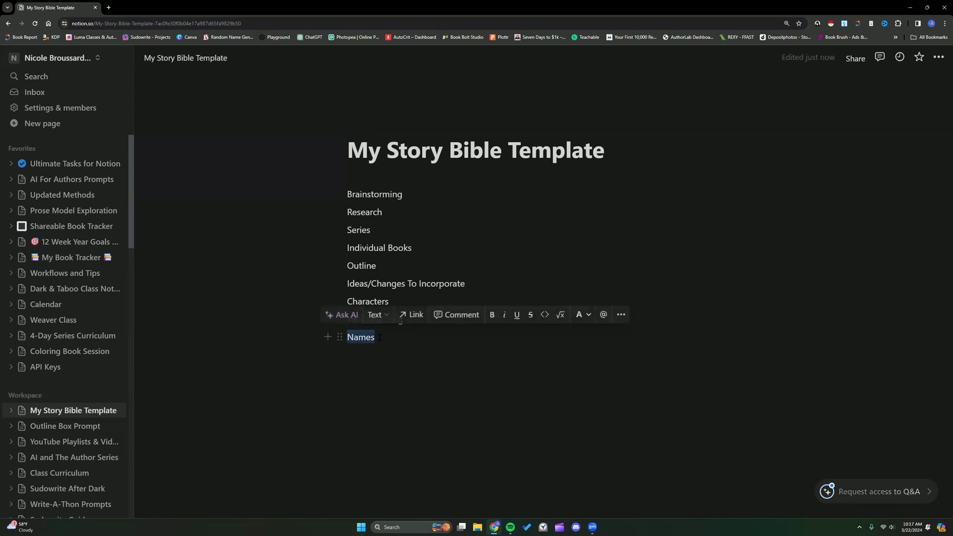
left_click(379, 337)
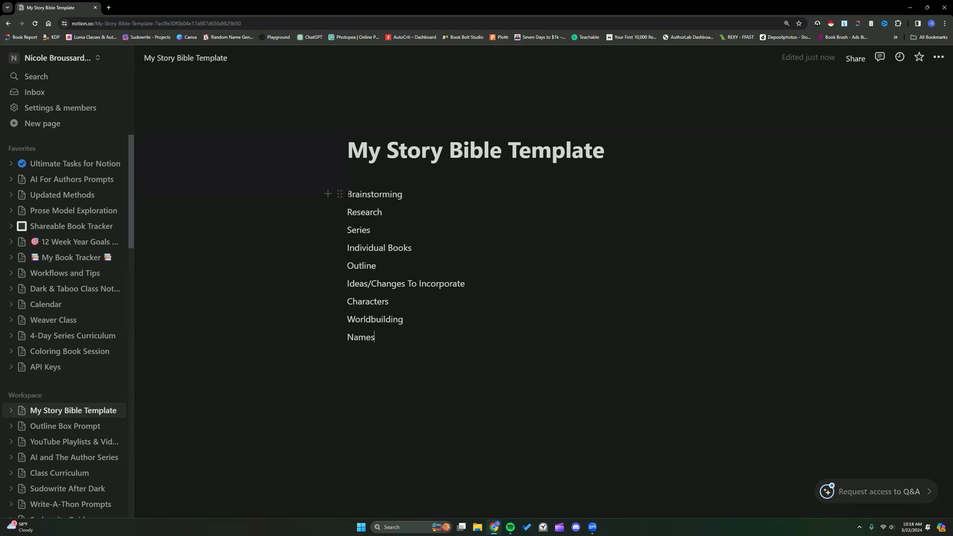
Turn Brainstorming into a heading with empty lines beneath it
left_click(403, 194)
key("Return")
key("Return")
key("Return")
left_click(362, 219)
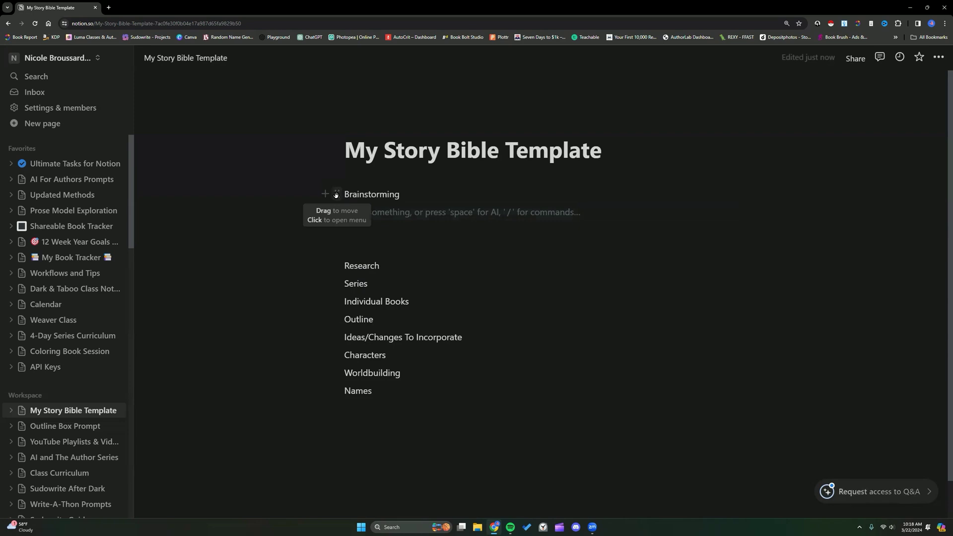
left_click(336, 194)
left_click(298, 169)
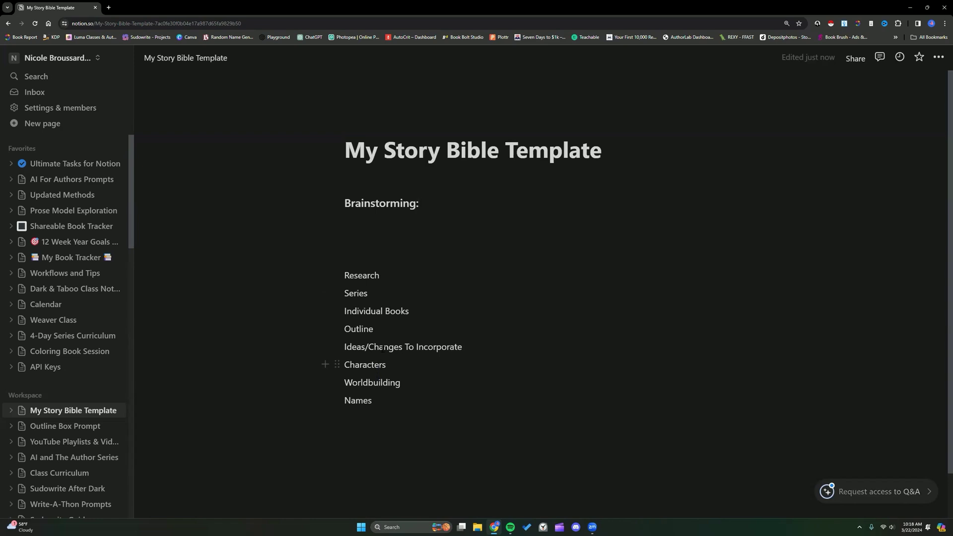
key("Return")
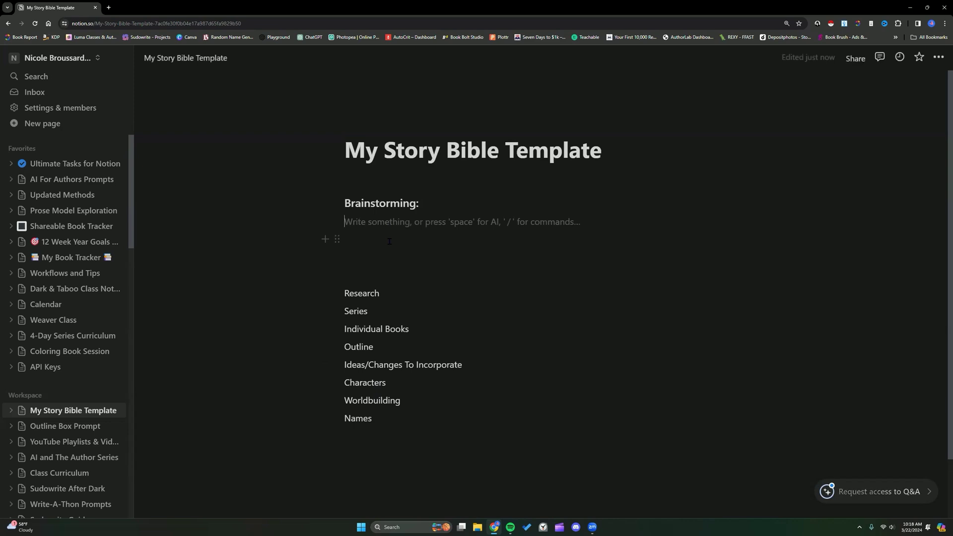
Move Ideas/Changes To Incorporate under Brainstorming as a small heading ending in a colon
left_click_drag(337, 365, 351, 254)
left_click(337, 257)
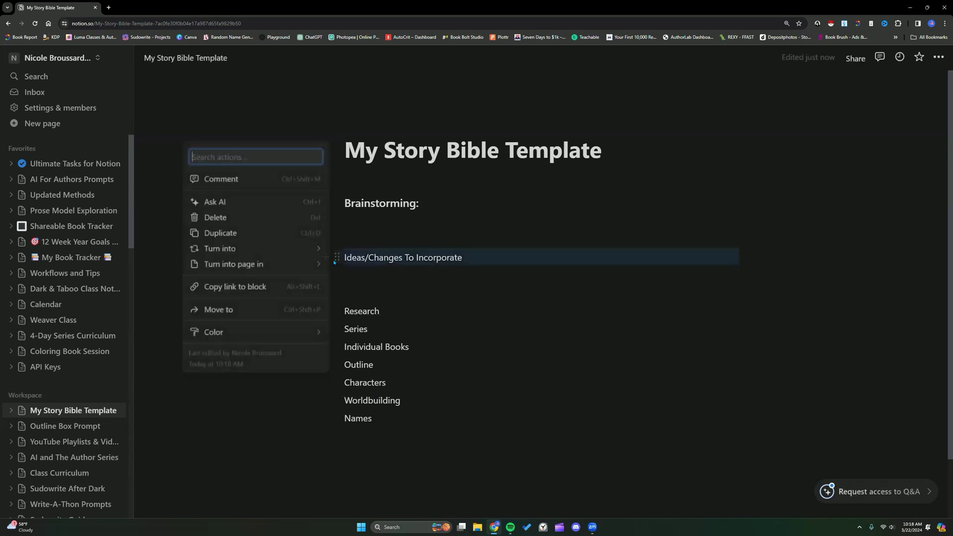
mouse_move(276, 248)
left_click(395, 142)
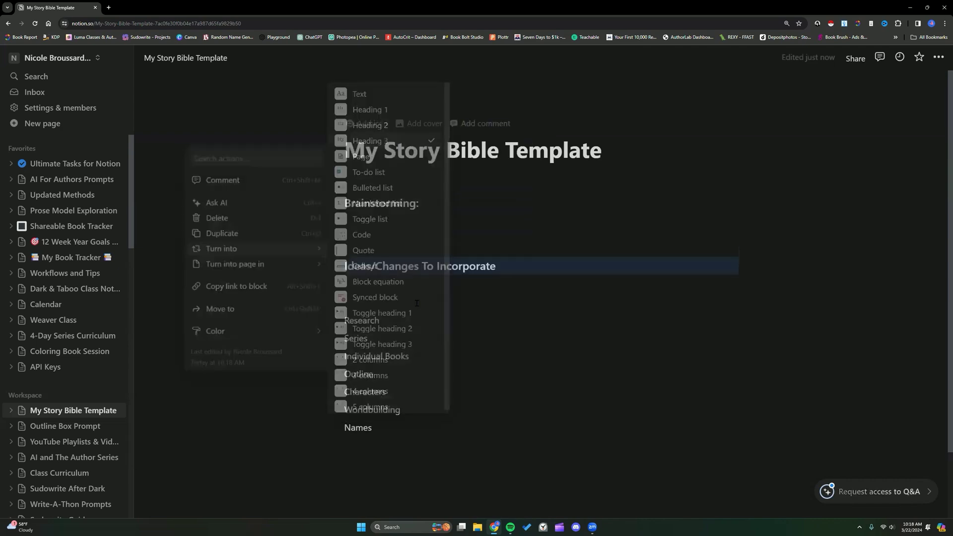
left_click(504, 268)
type(":")
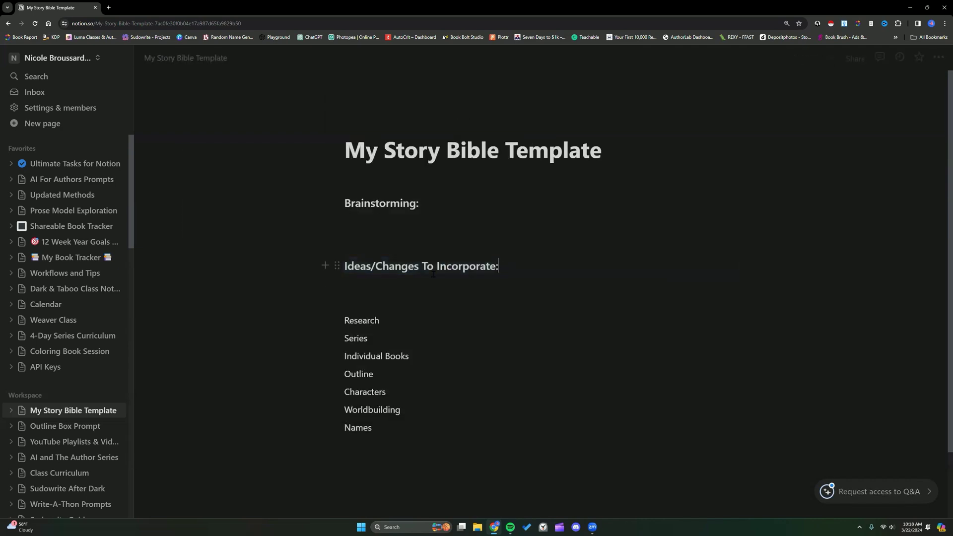
left_click(334, 267)
mouse_move(247, 255)
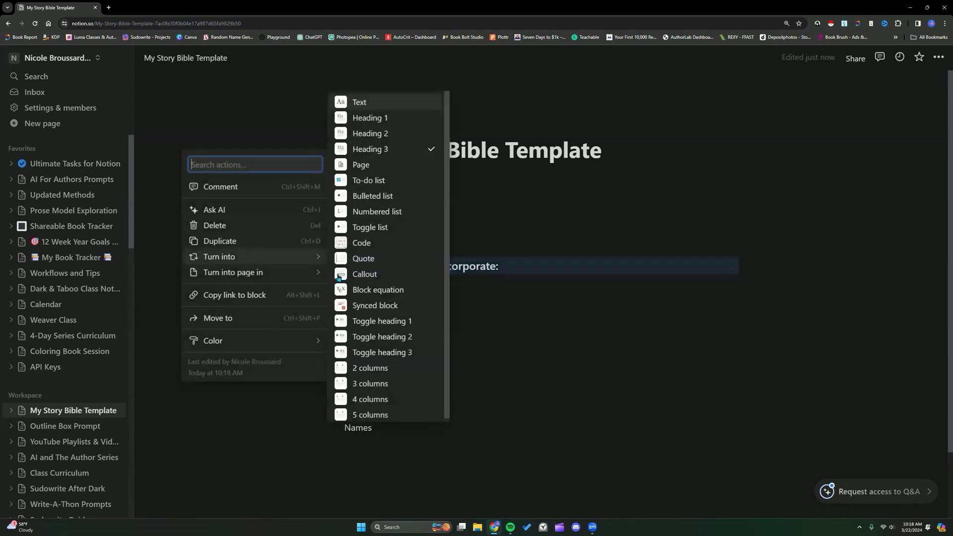
left_click(517, 268)
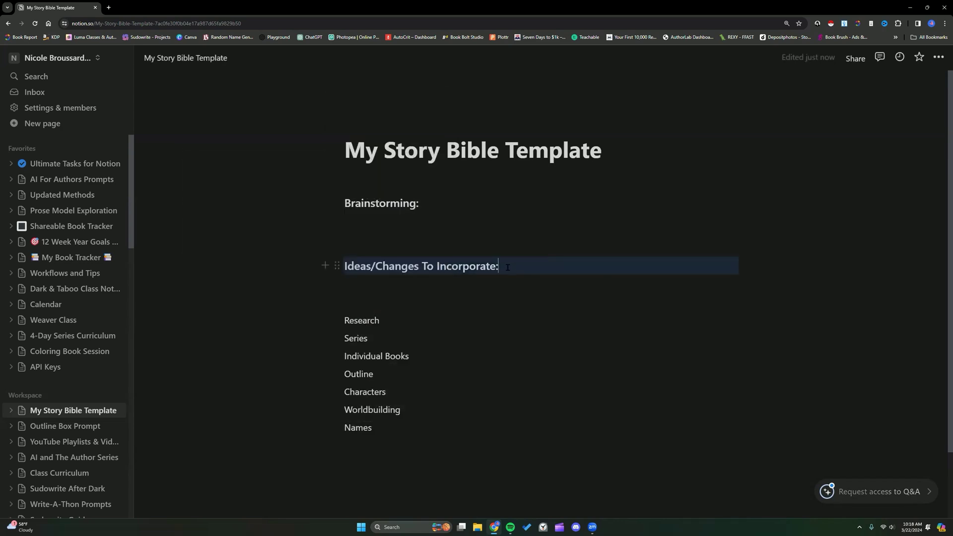
scroll(466, 262, "down", 2)
scroll(466, 262, "up", 2)
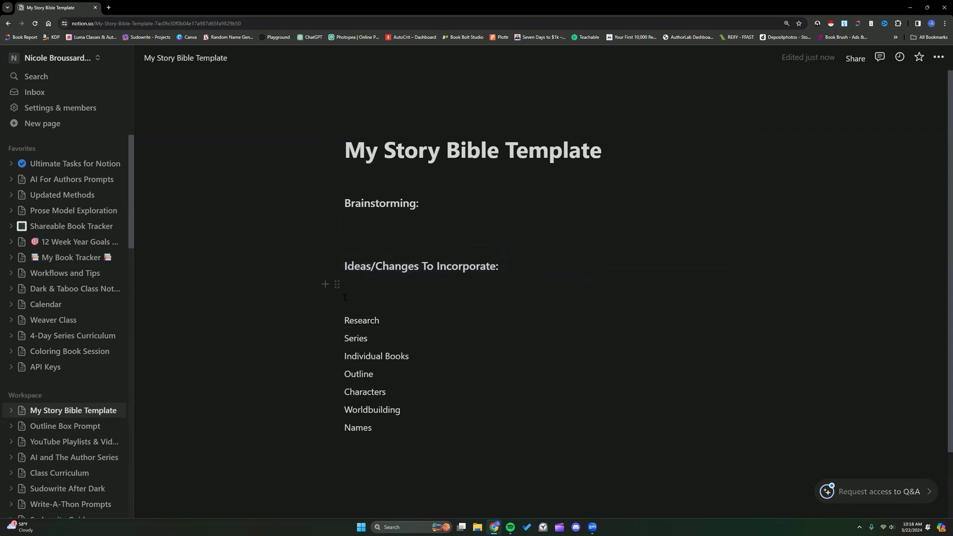
Turn Research into a Heading 3 reading 'Research:' with a blank line below it
scroll(344, 292, "down", 2)
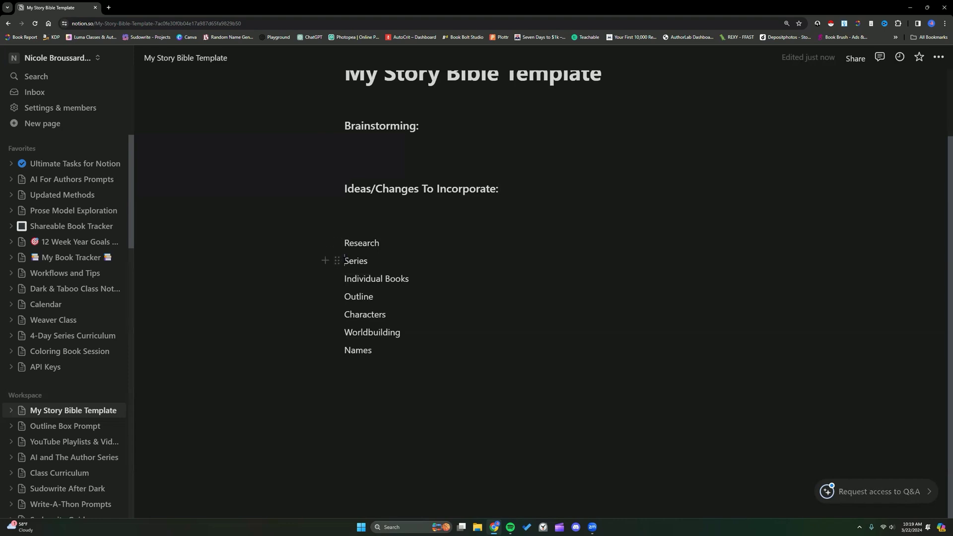
key("Return")
key("Return")
key("Return")
key("Return")
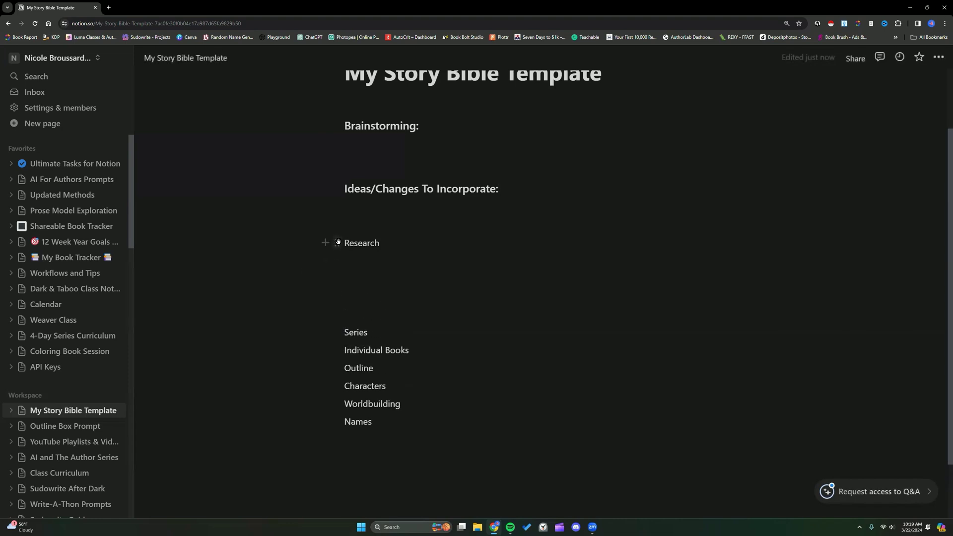
left_click(337, 243)
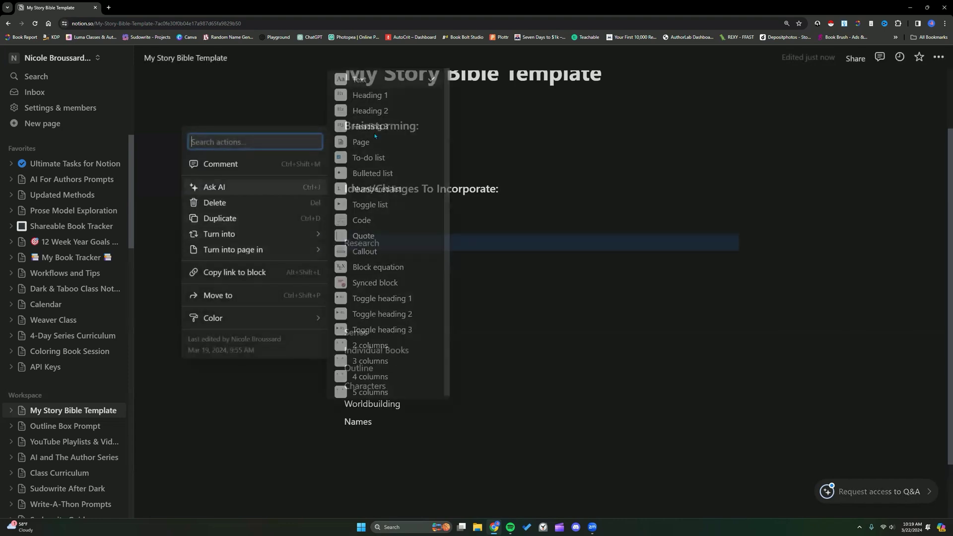
mouse_move(287, 232)
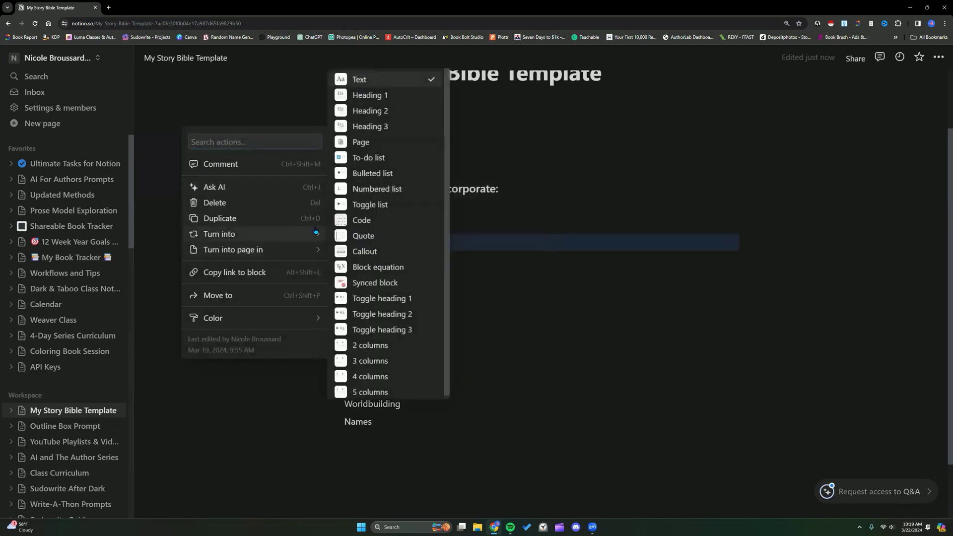
left_click(394, 127)
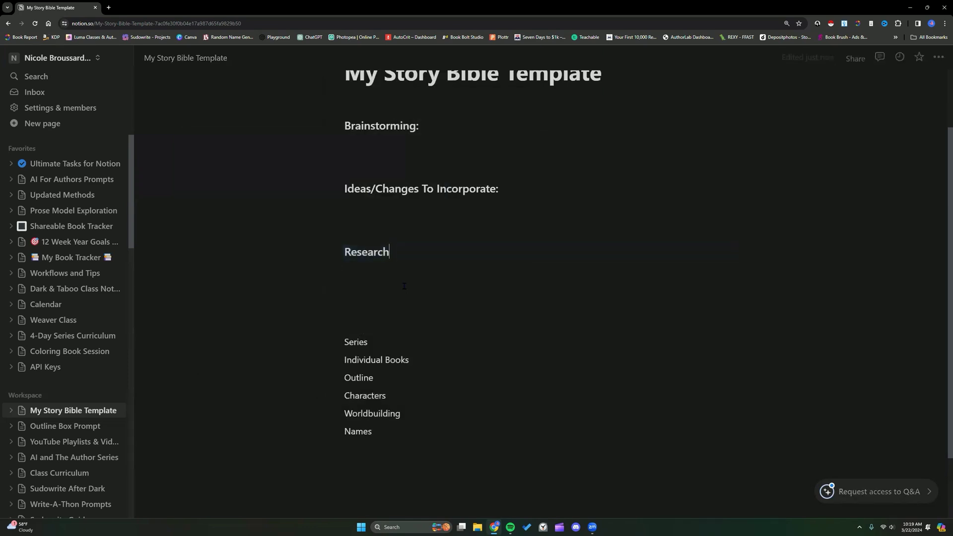
type(":")
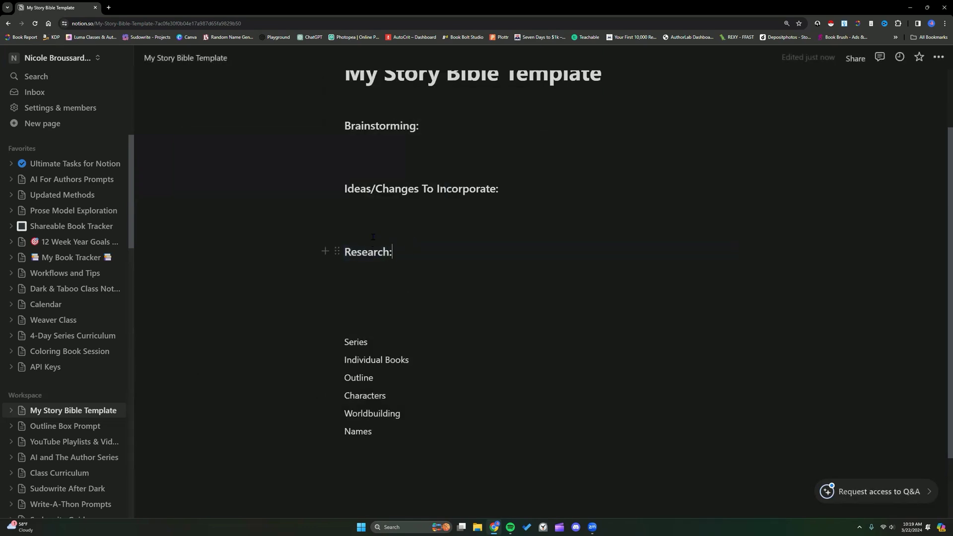
scroll(355, 309, "down", 2)
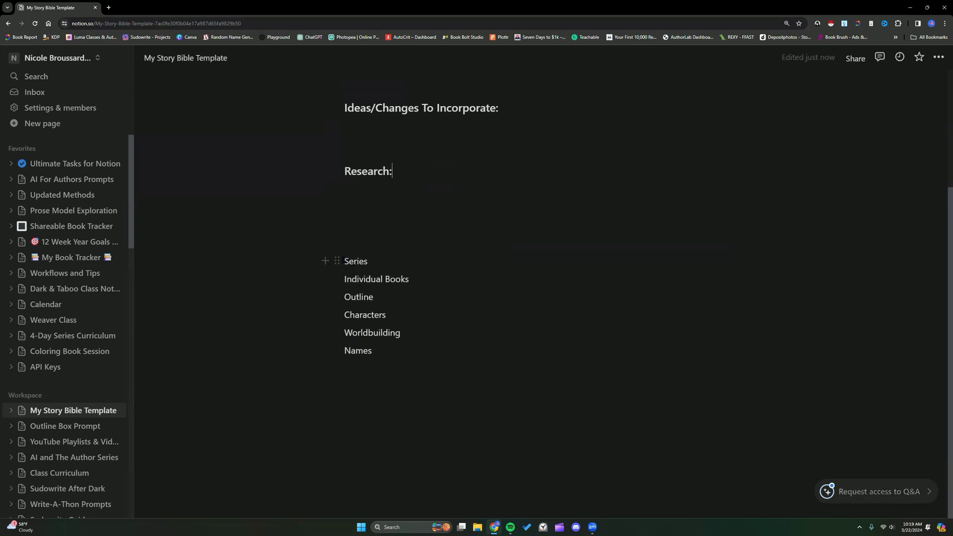
Turn the Series line into its own subpage
left_click(336, 263)
mouse_move(233, 248)
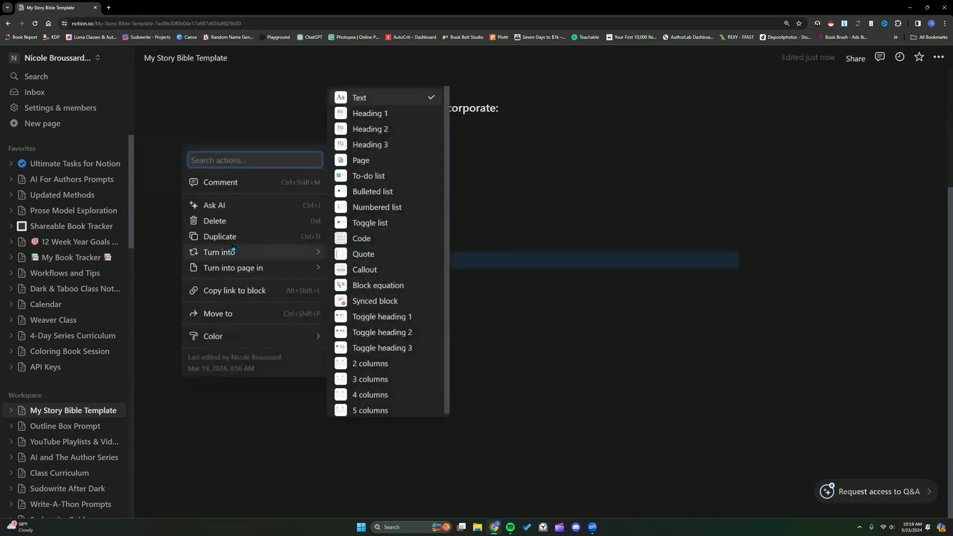
left_click(360, 162)
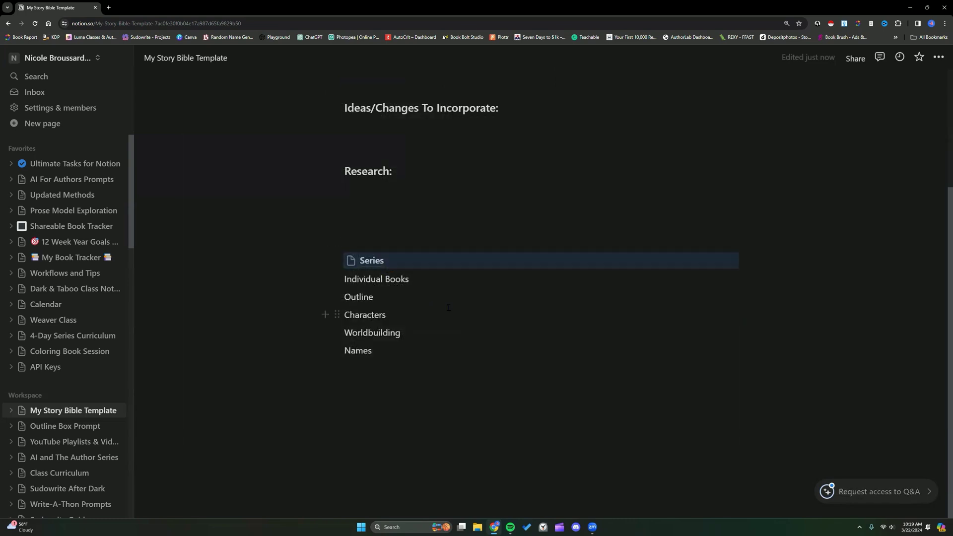
left_click(462, 369)
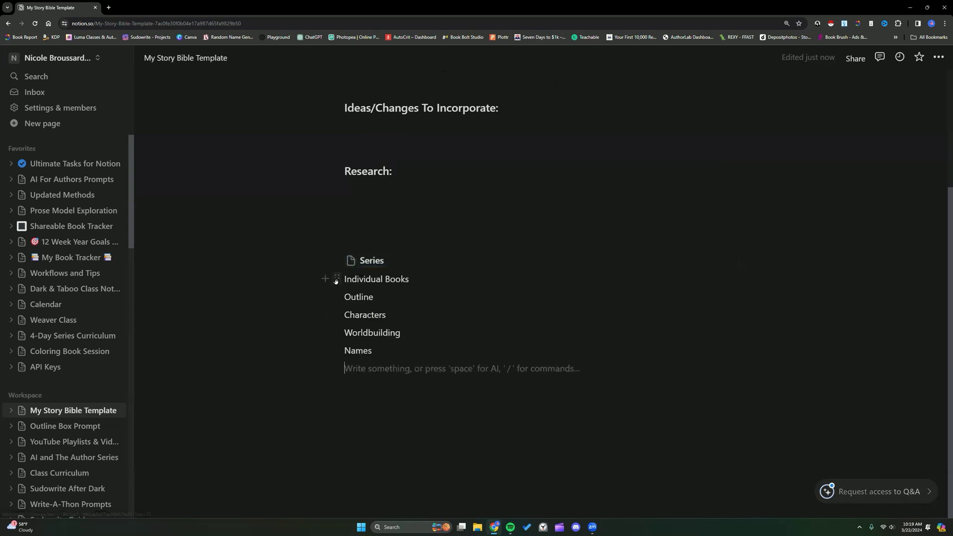
Drag Individual Books, Outline, Characters, Worldbuilding and Names into the Series page
left_click_drag(336, 279, 361, 258)
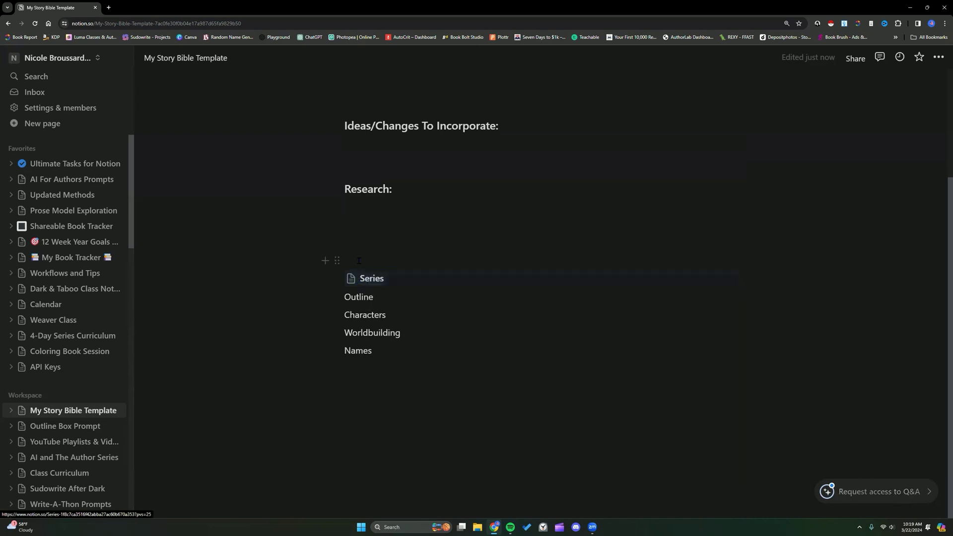
left_click_drag(335, 297, 361, 282)
left_click_drag(337, 315, 356, 298)
left_click_drag(337, 332, 351, 315)
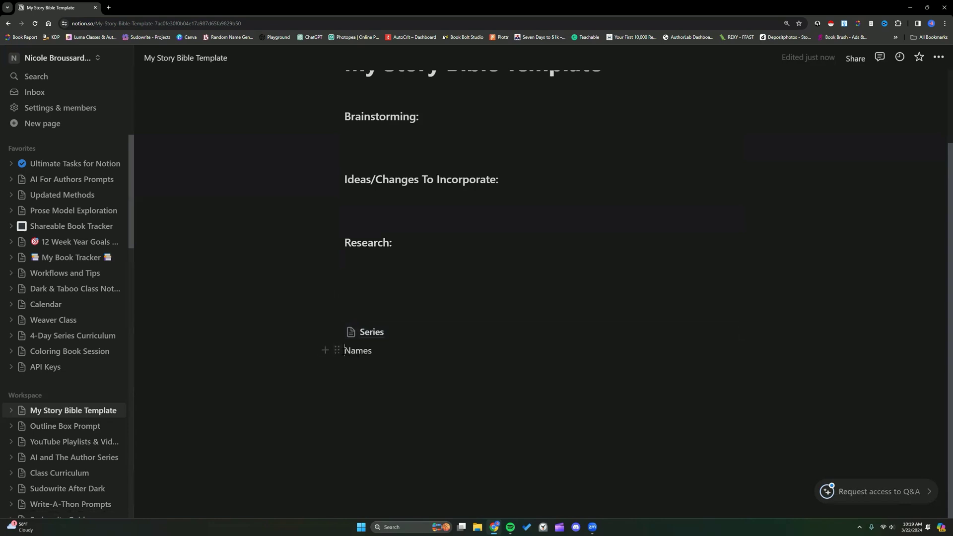
left_click_drag(345, 350, 373, 351)
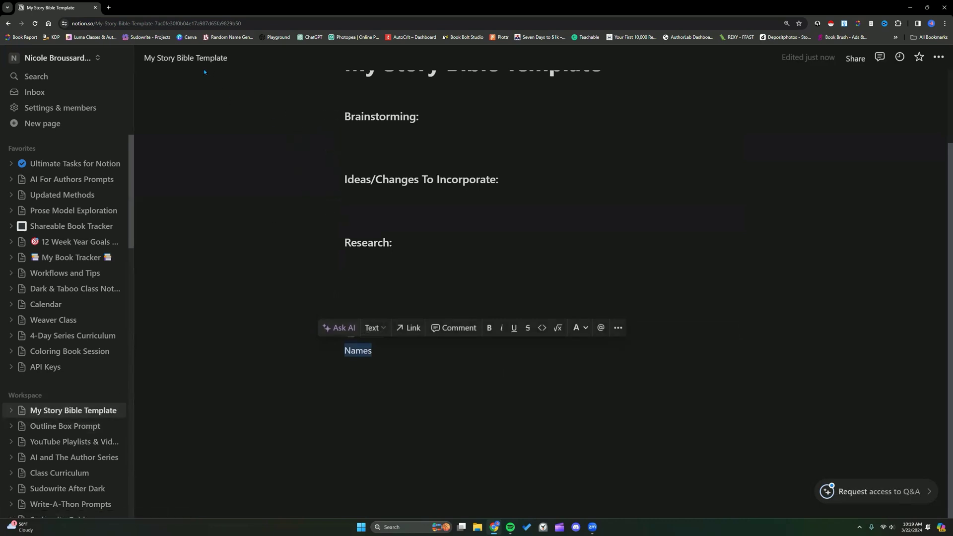
left_click(342, 374)
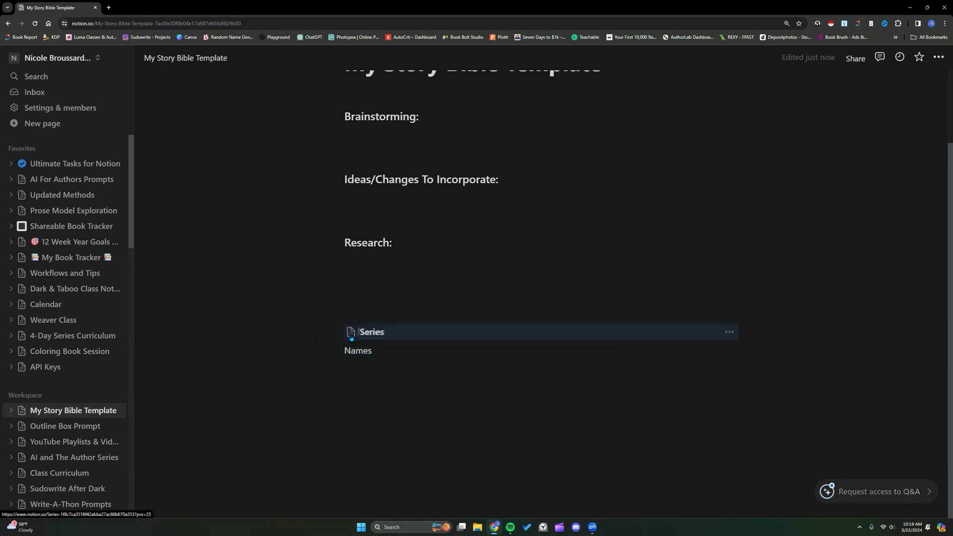
left_click_drag(351, 338, 356, 168)
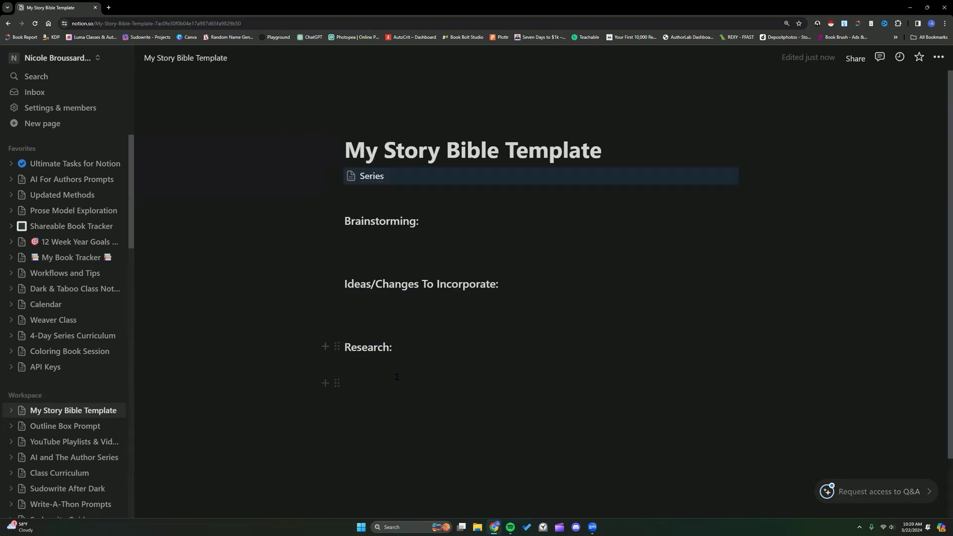
Open the Series subpage and rename it 'Series Information'
scroll(367, 238, "down", 1)
scroll(347, 208, "up", 1)
left_click(372, 178)
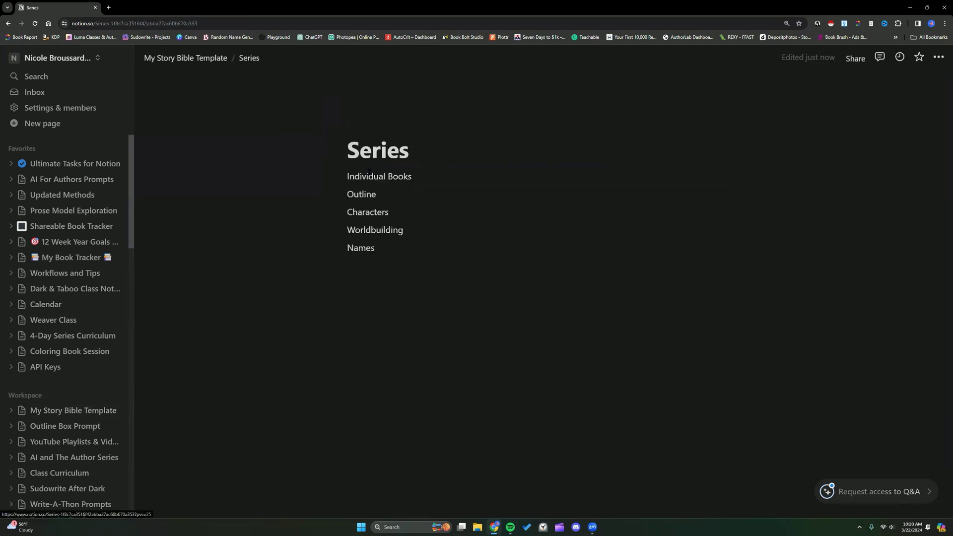
left_click(411, 150)
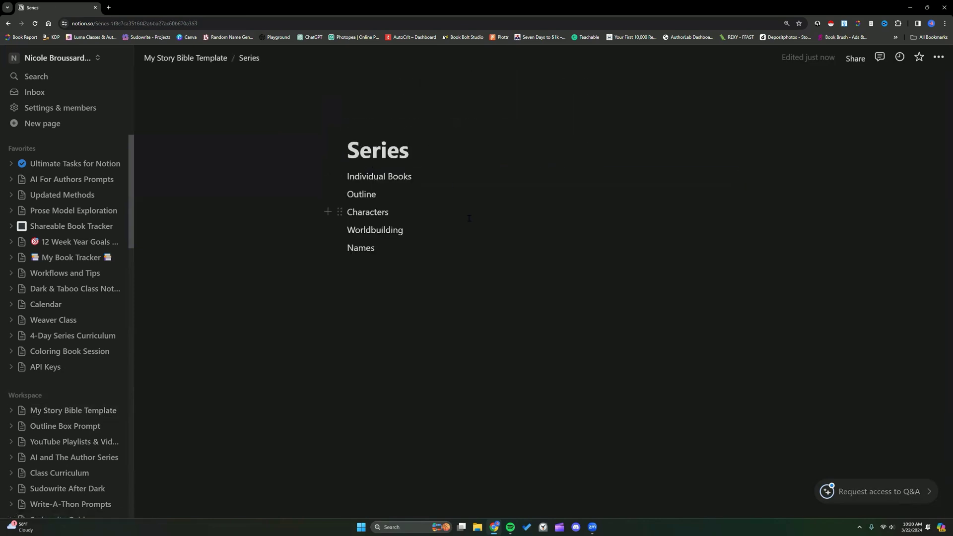
type("Information")
key("Return")
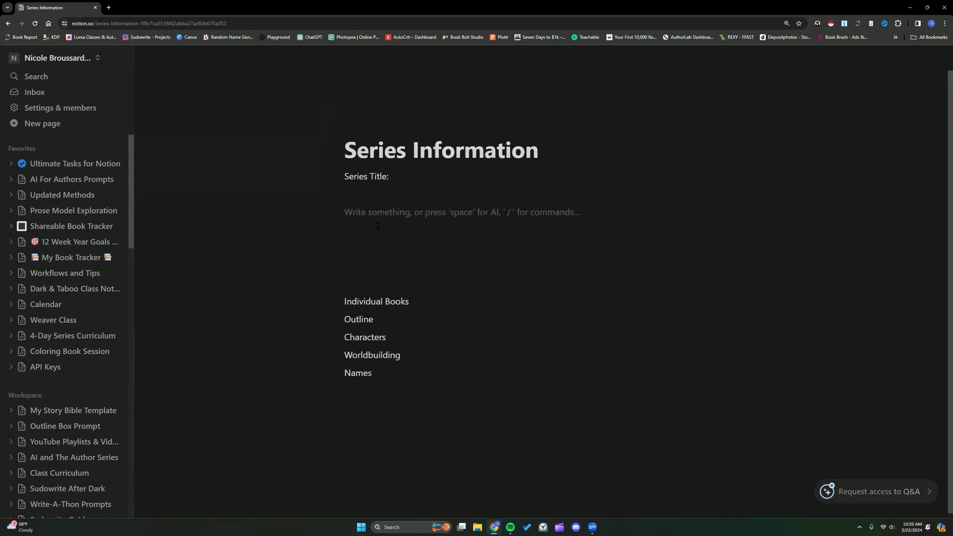
Add Hook:, Pitch: and Series Outline lines at the top of the page body
type("Hook:")
key("Return")
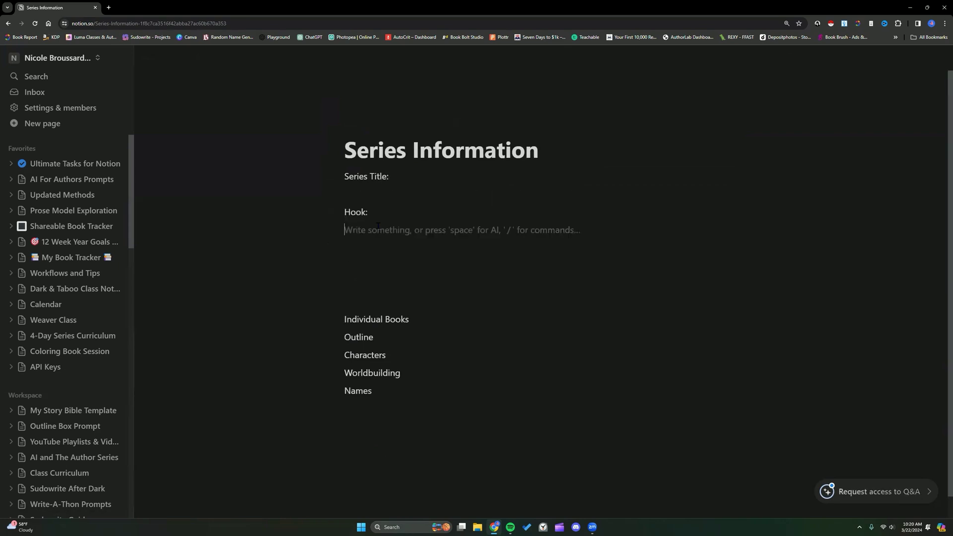
key("Return")
type("Pitch:")
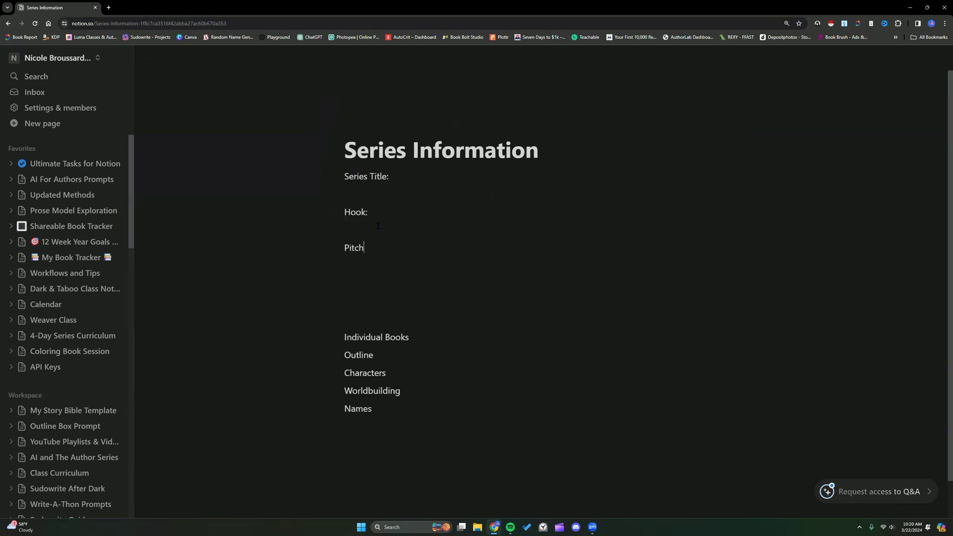
key("Return")
key("Return")
key("Return")
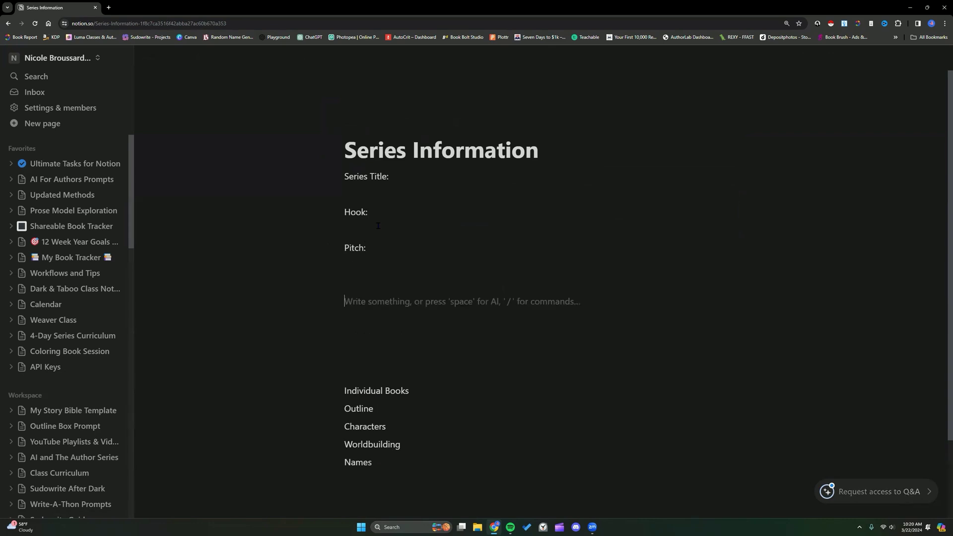
type("Series ")
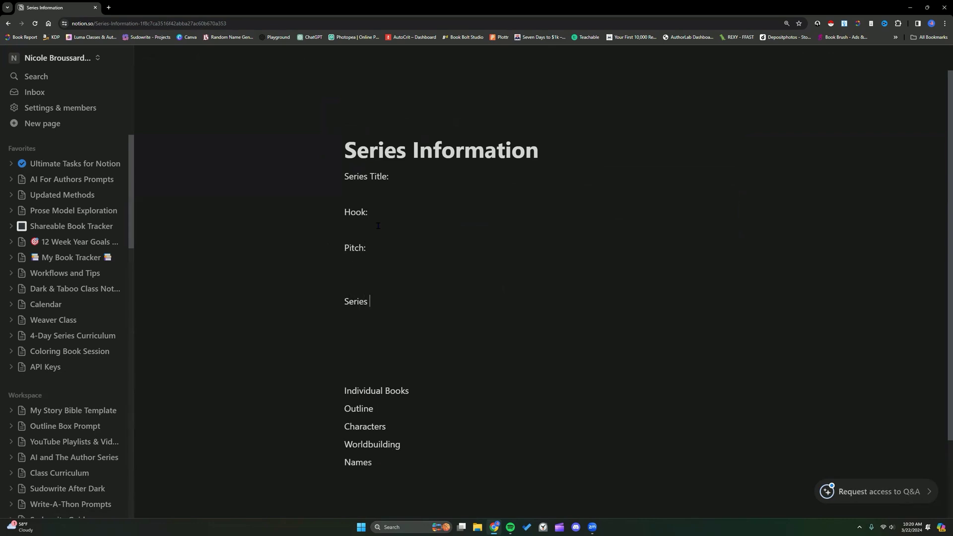
type("Outline")
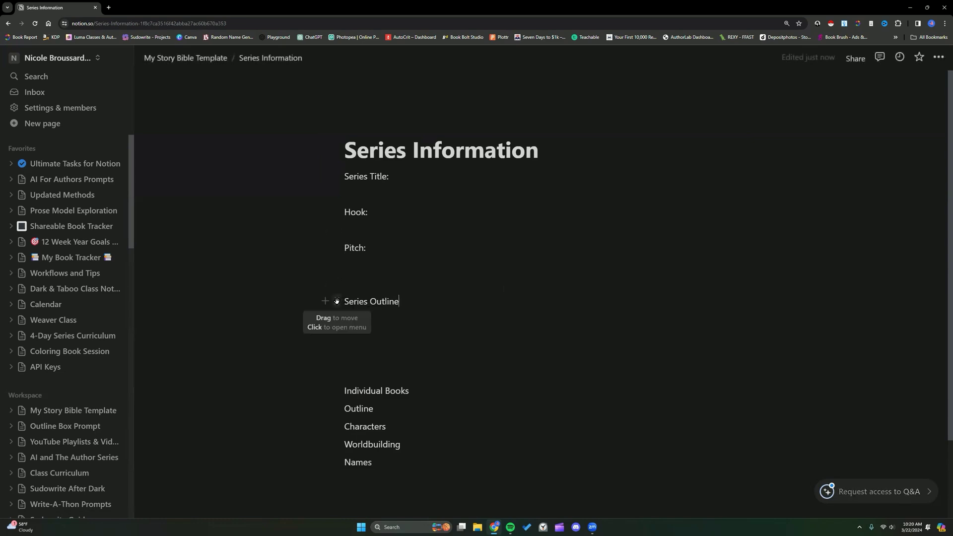
left_click(337, 301)
left_click(382, 302)
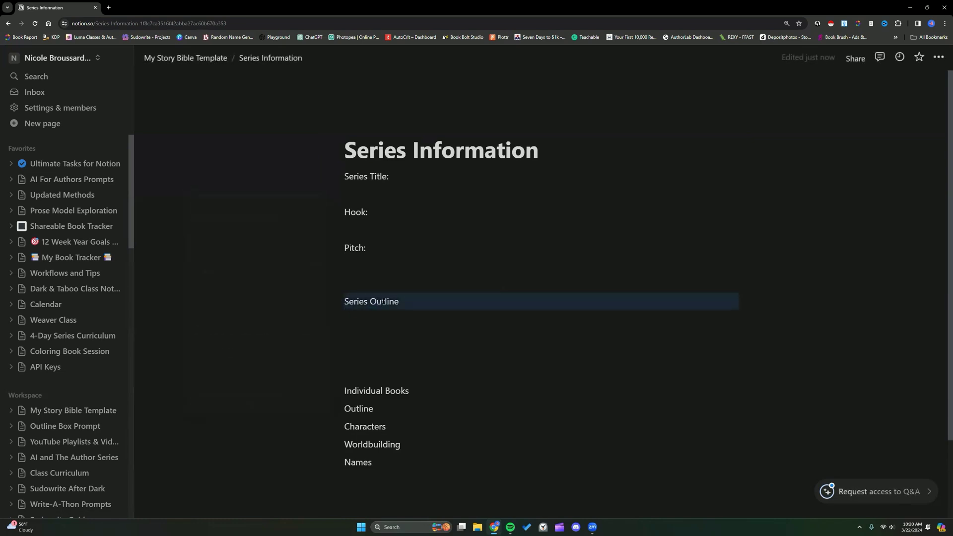
left_click(403, 304)
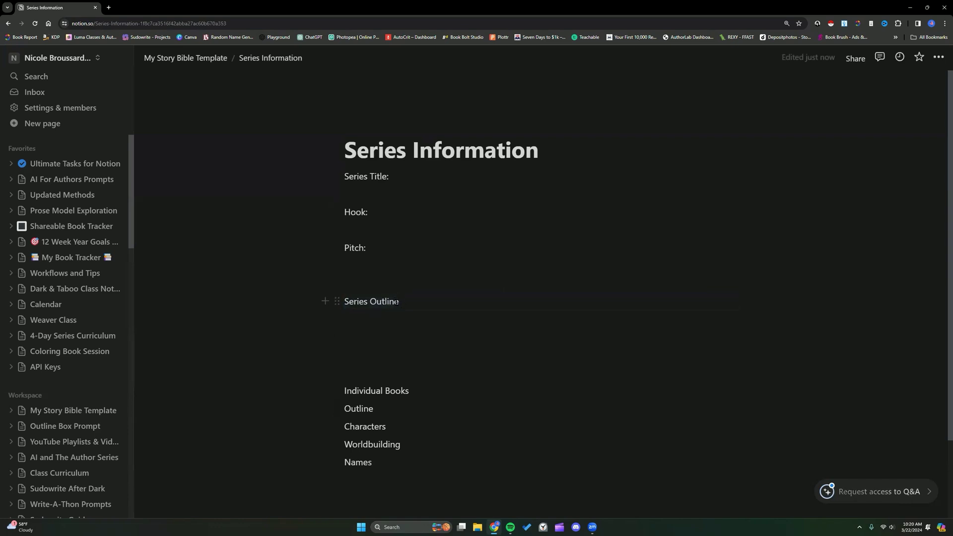
Make Series Outline a toggle heading 3 and nest Individual Books through Names under it
left_click(337, 302)
mouse_move(274, 293)
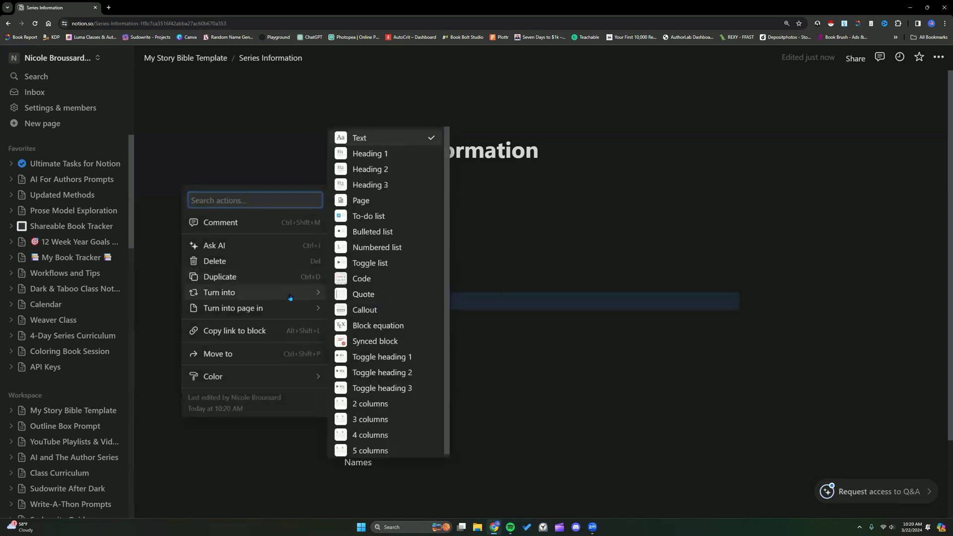
left_click(396, 388)
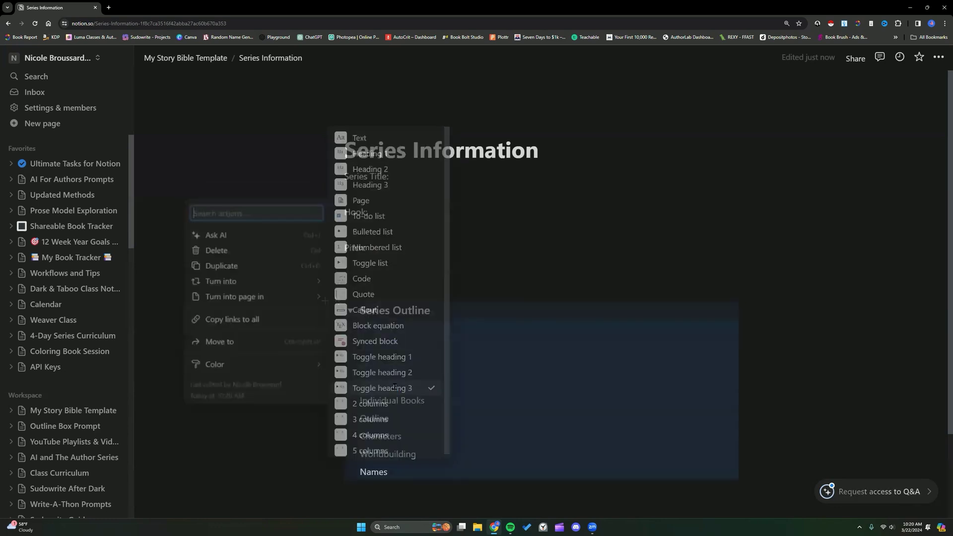
left_click(374, 330)
scroll(373, 330, "down", 2)
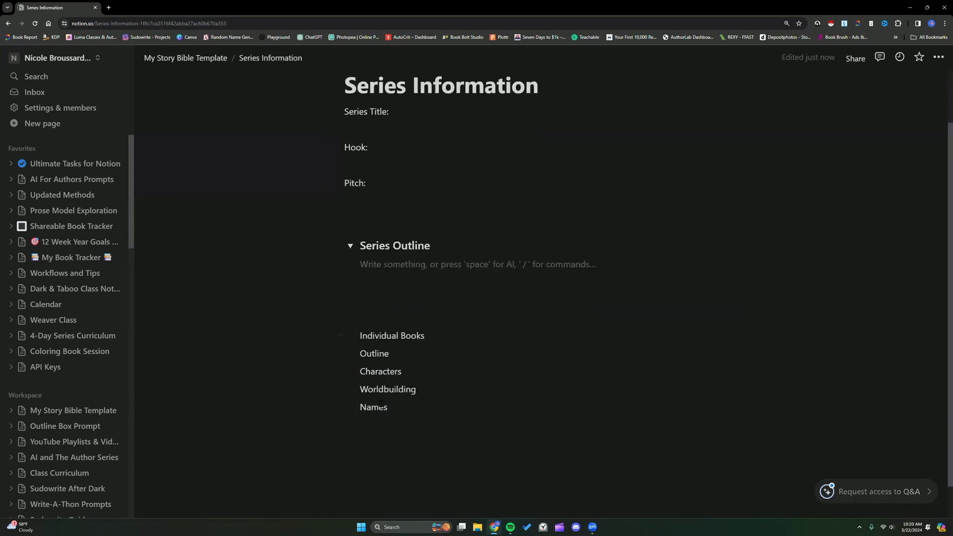
left_click_drag(360, 326, 340, 396)
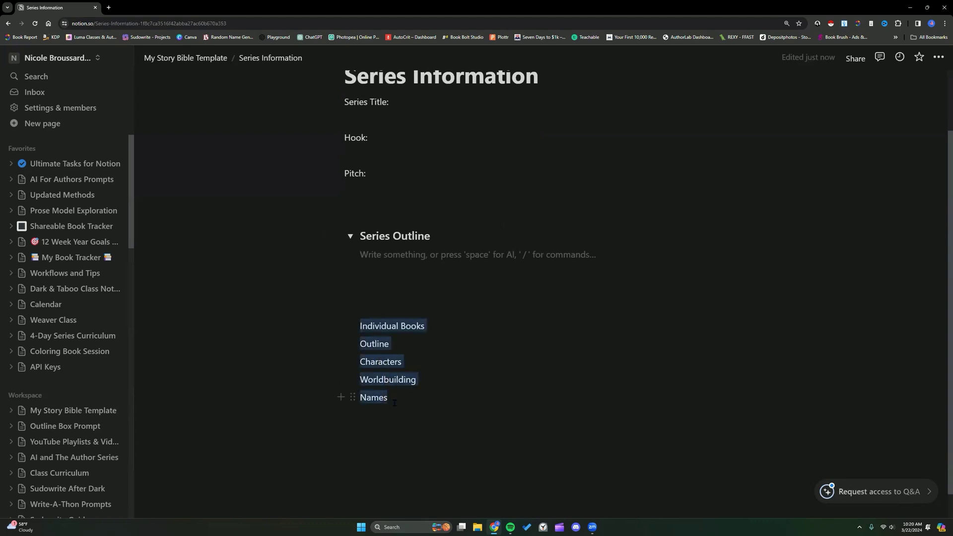
left_click_drag(351, 324, 329, 420)
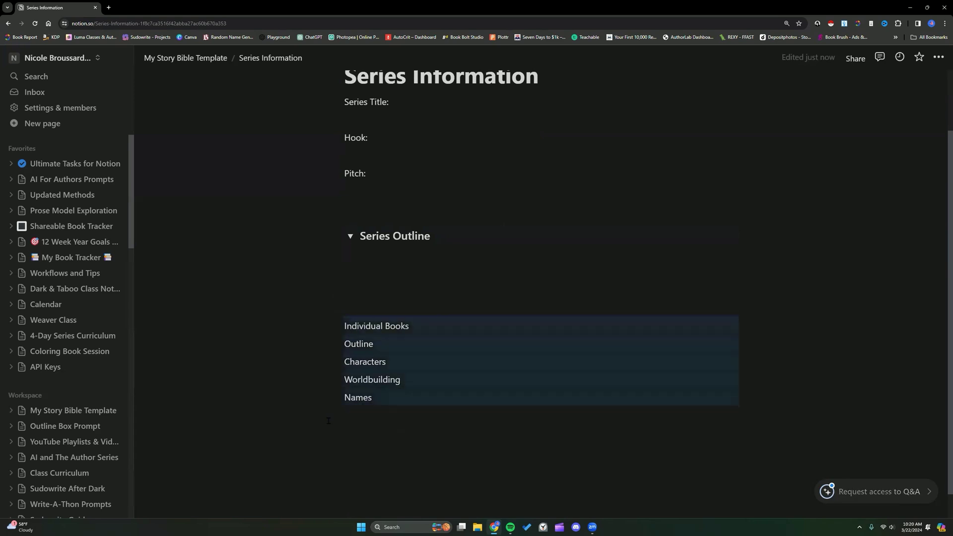
left_click(347, 249)
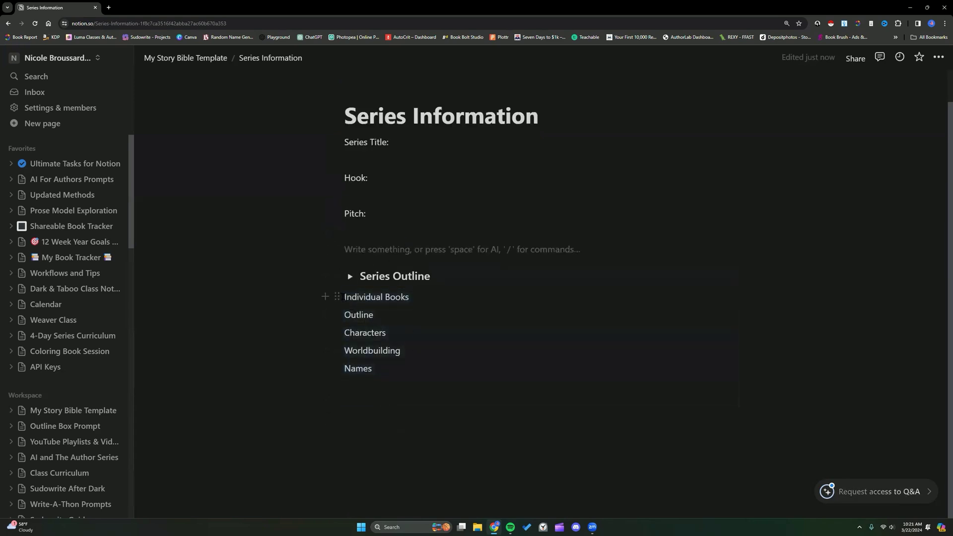
Turn Individual Books into a page and move Outline and Characters inside it
left_click(346, 299)
key("Return")
key("Return")
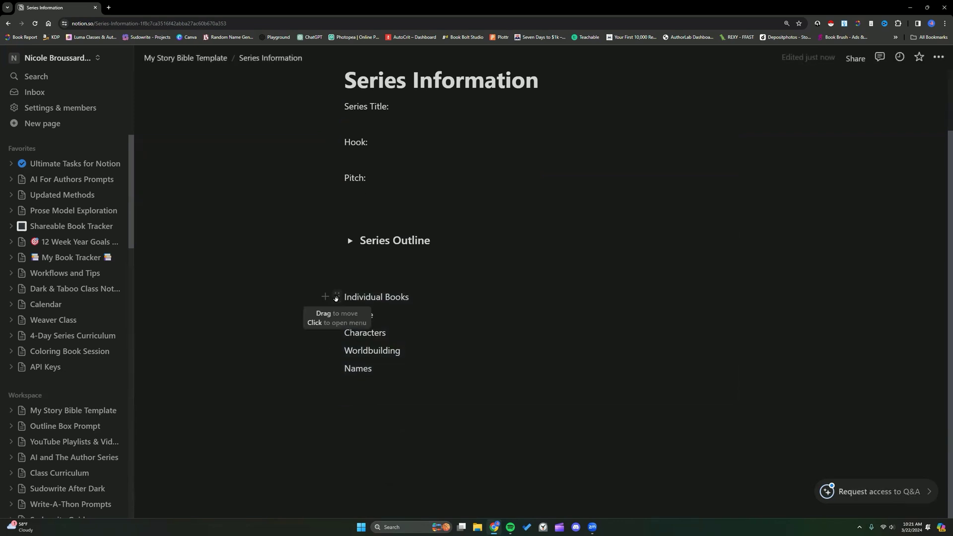
left_click(336, 297)
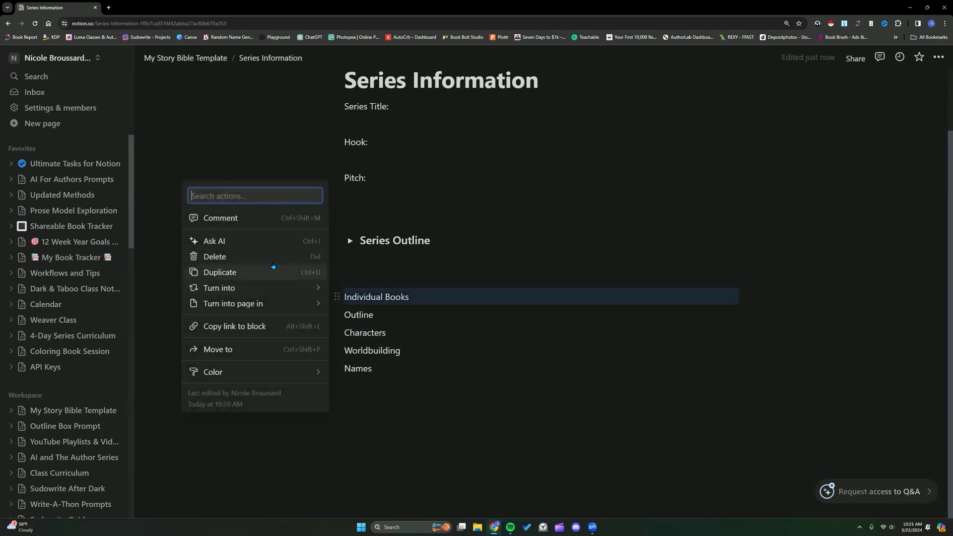
mouse_move(271, 290)
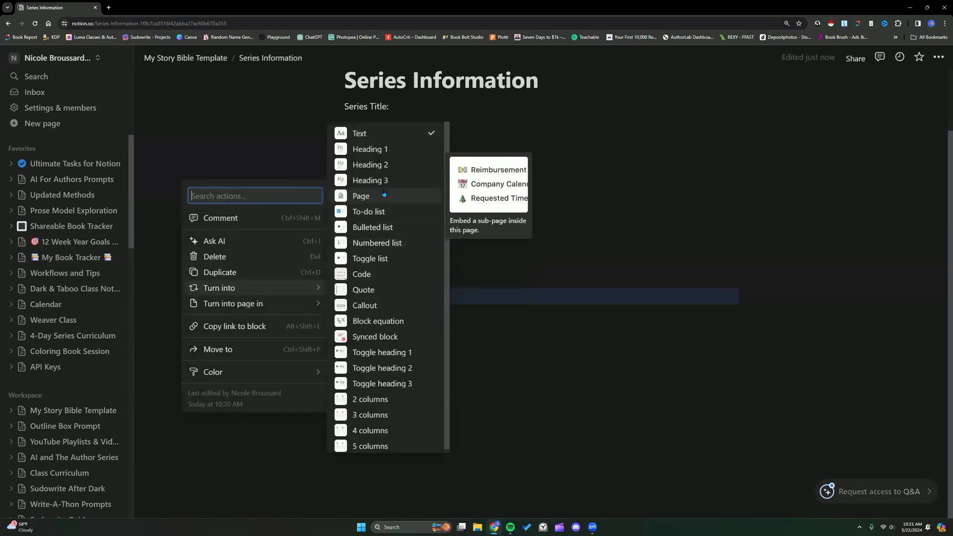
left_click(382, 194)
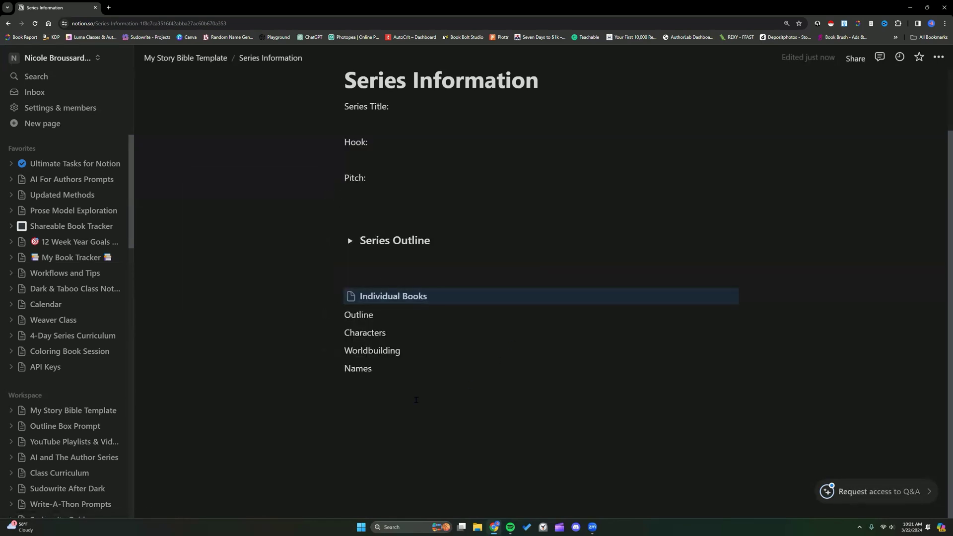
left_click(382, 395)
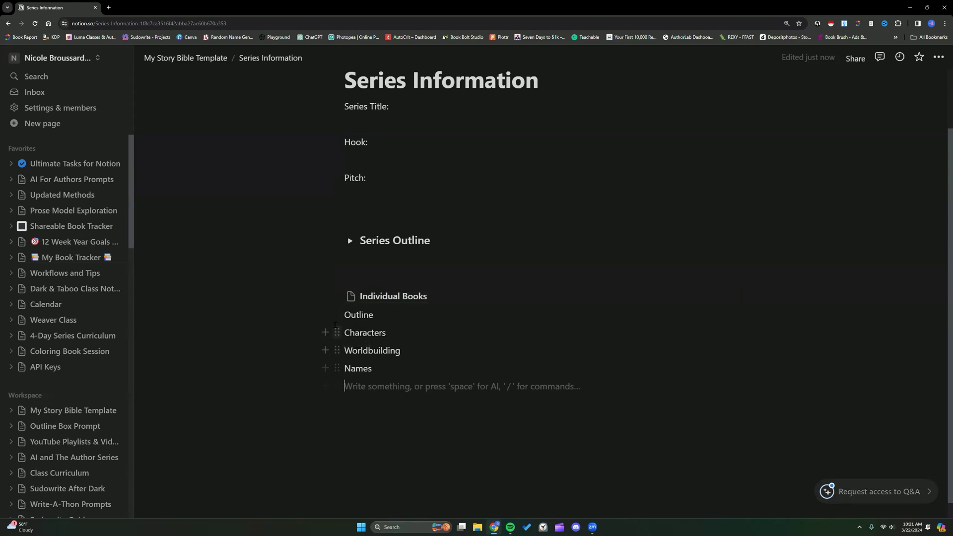
left_click_drag(334, 315, 365, 301)
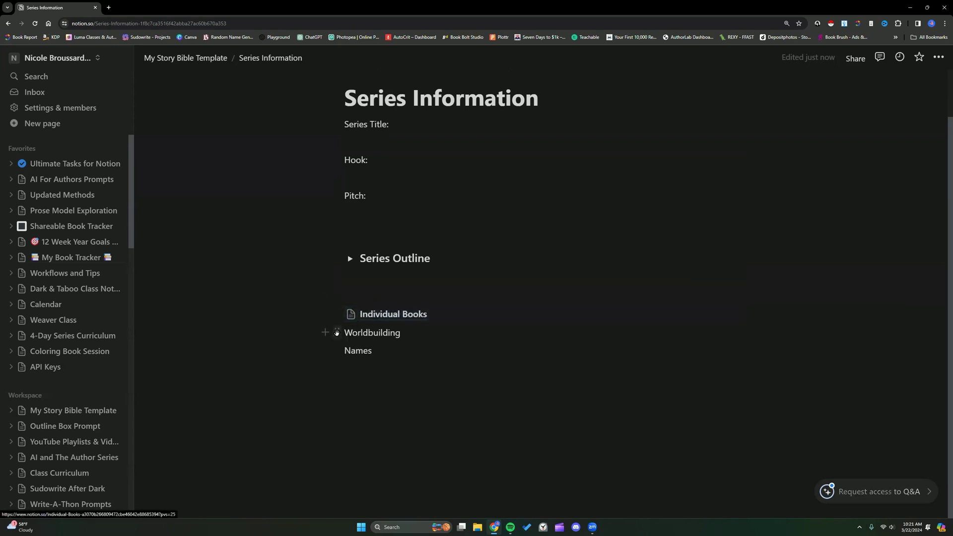
left_click_drag(337, 330, 332, 338)
Move Worldbuilding above Individual Books, removing the leftover duplicate line
left_click(340, 333)
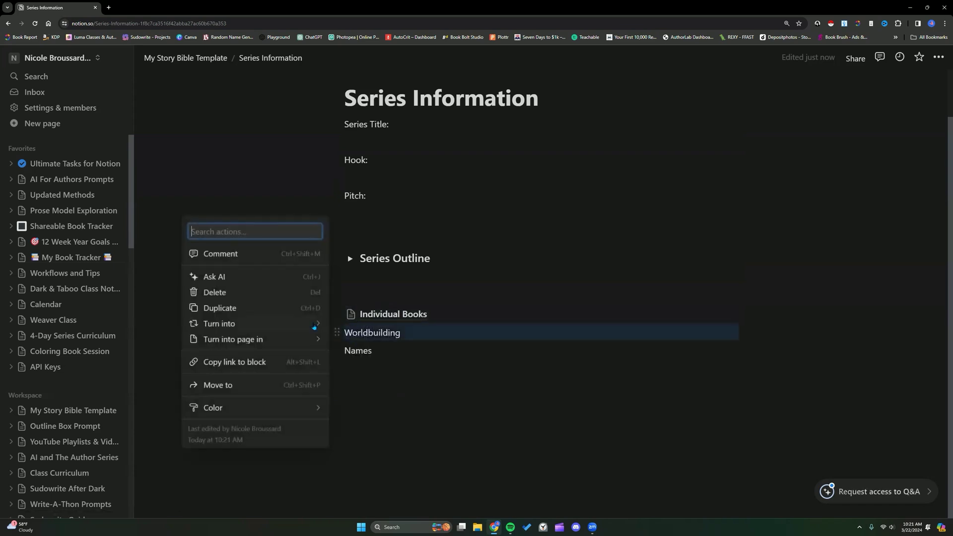
left_click(268, 310)
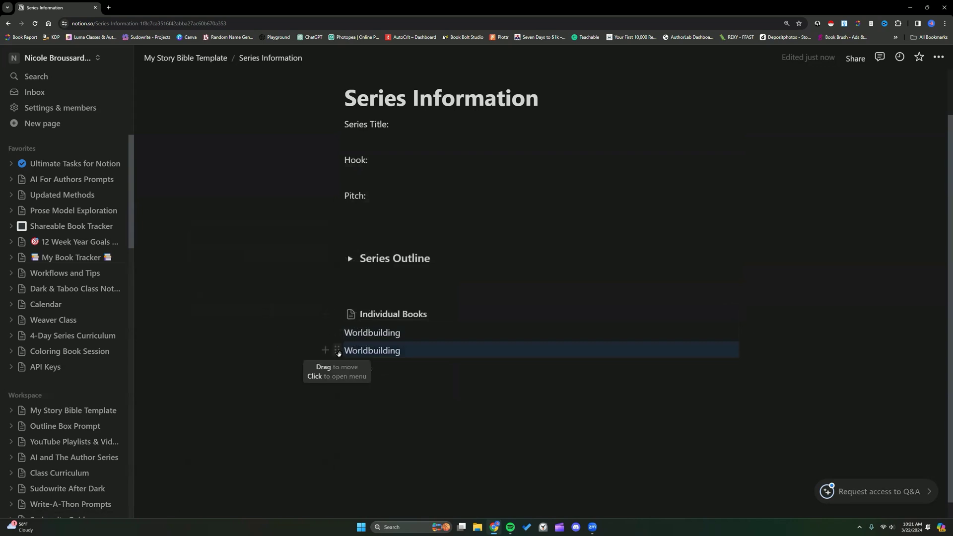
left_click_drag(338, 353, 340, 293)
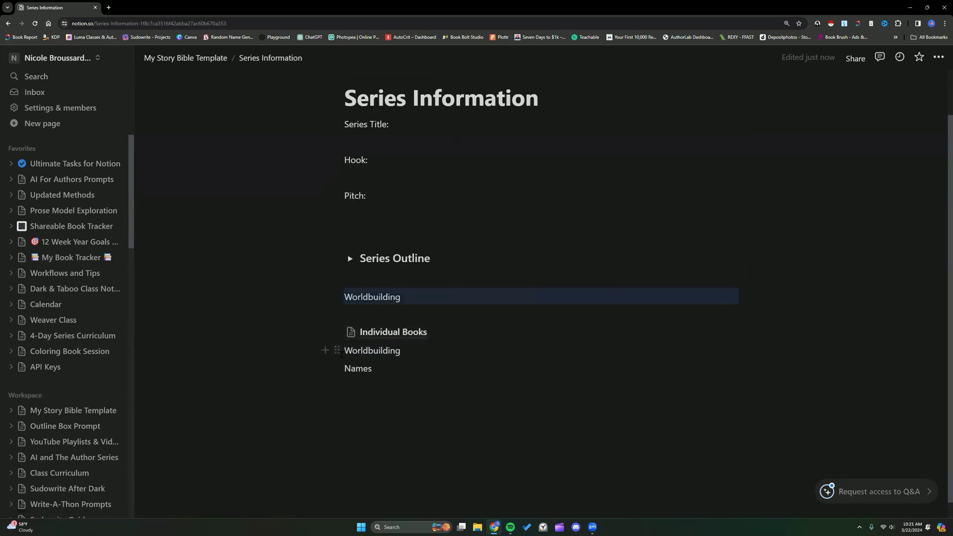
left_click(340, 359)
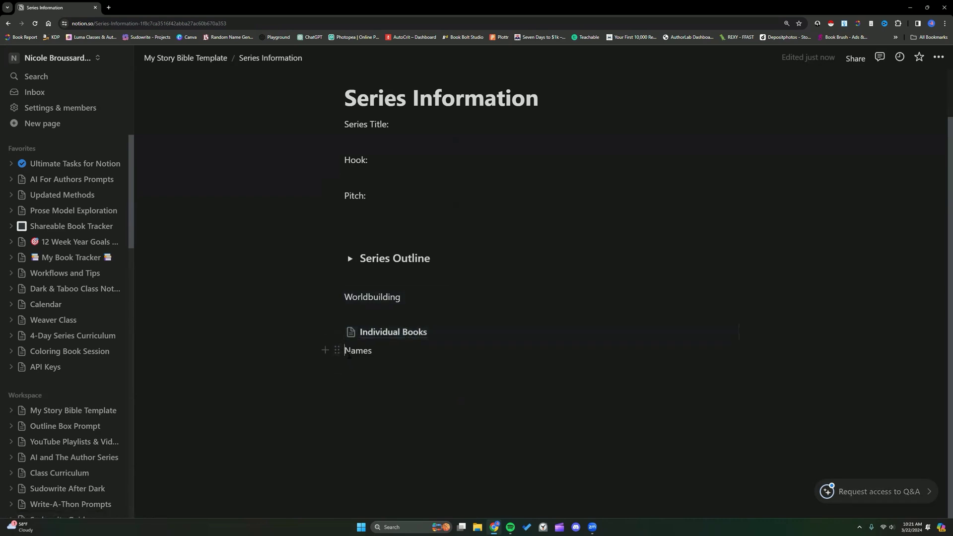
left_click(347, 351)
key("Return")
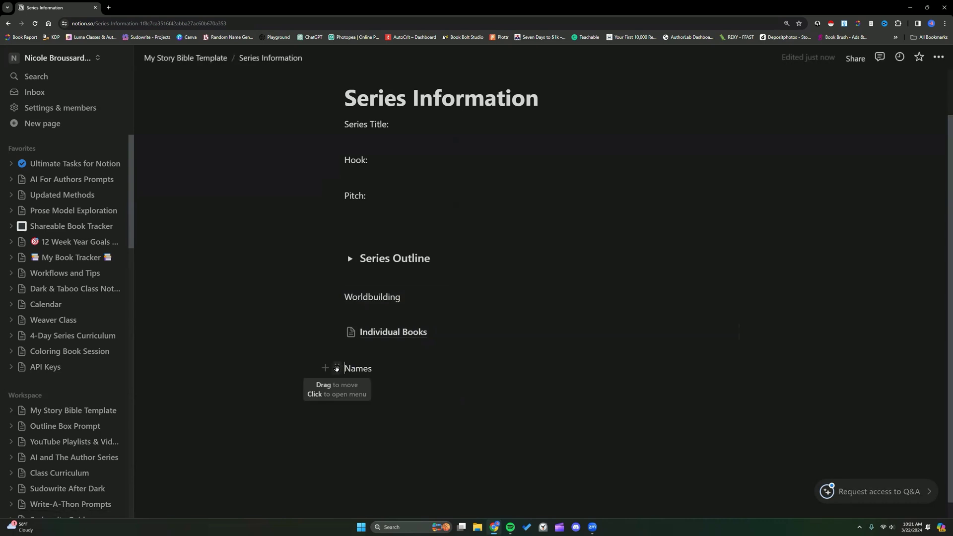
Turn the Names line into a page
left_click(337, 368)
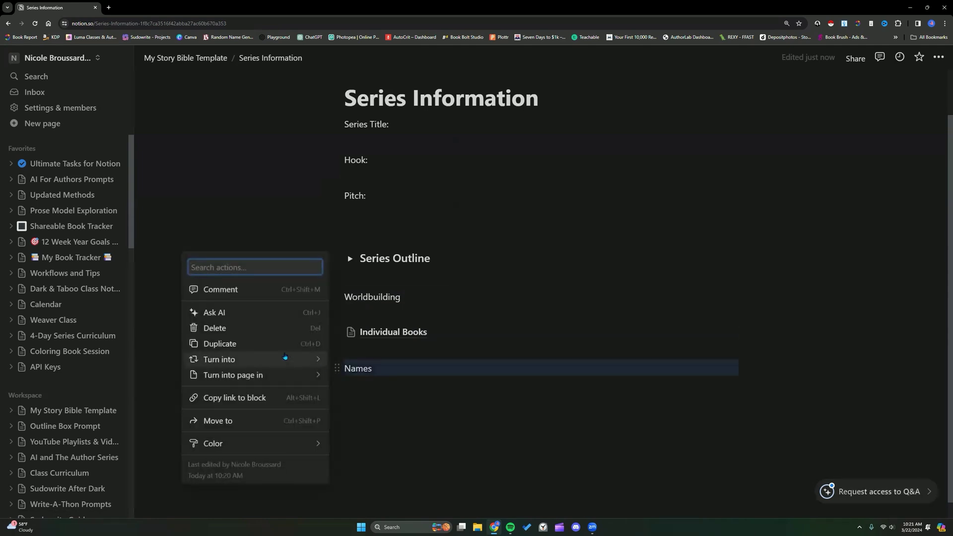
mouse_move(279, 360)
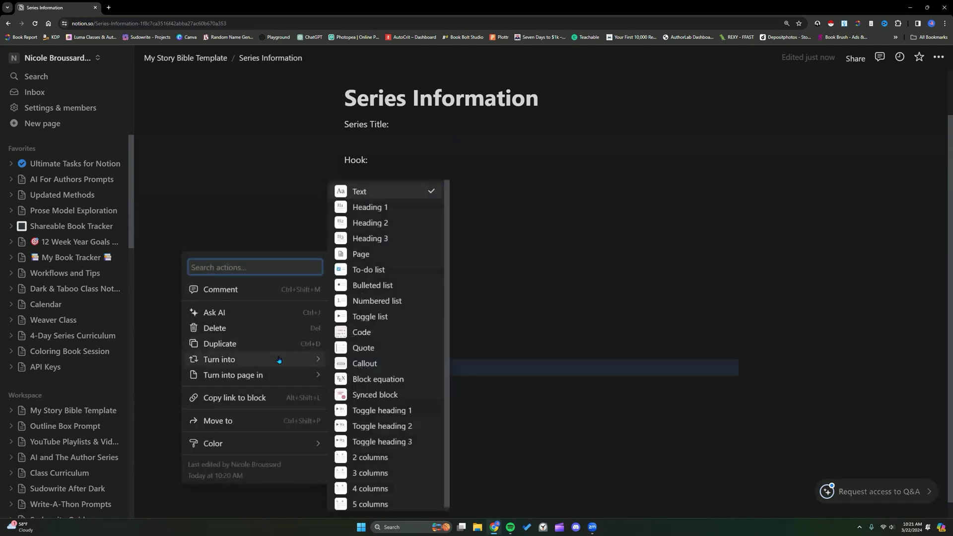
left_click(380, 255)
Open the Names page and list Male Names and Female Names
left_click(378, 370)
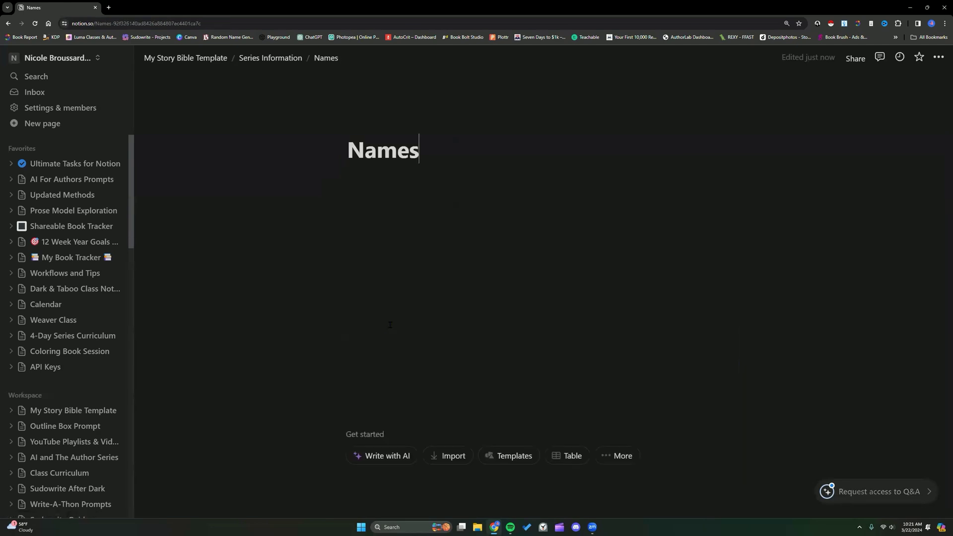
key("Return")
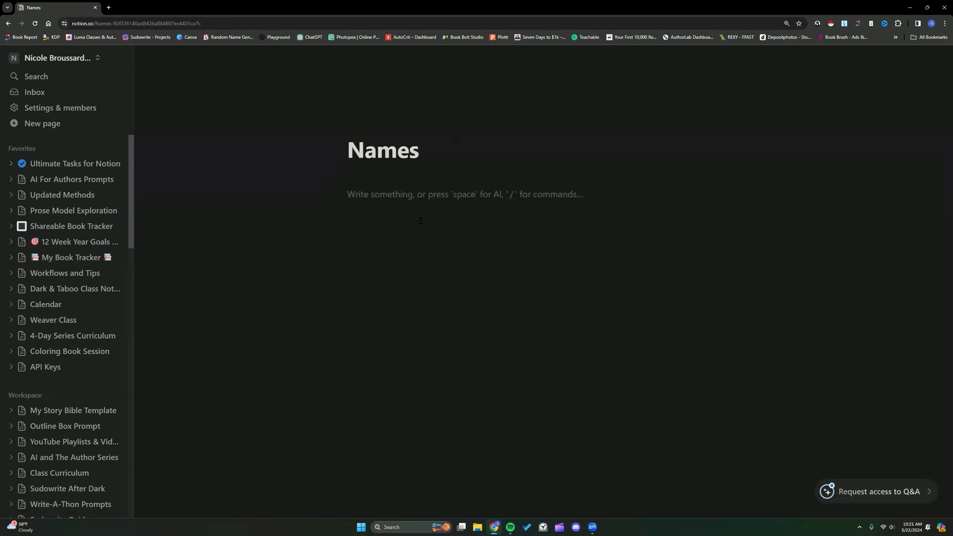
type("Male")
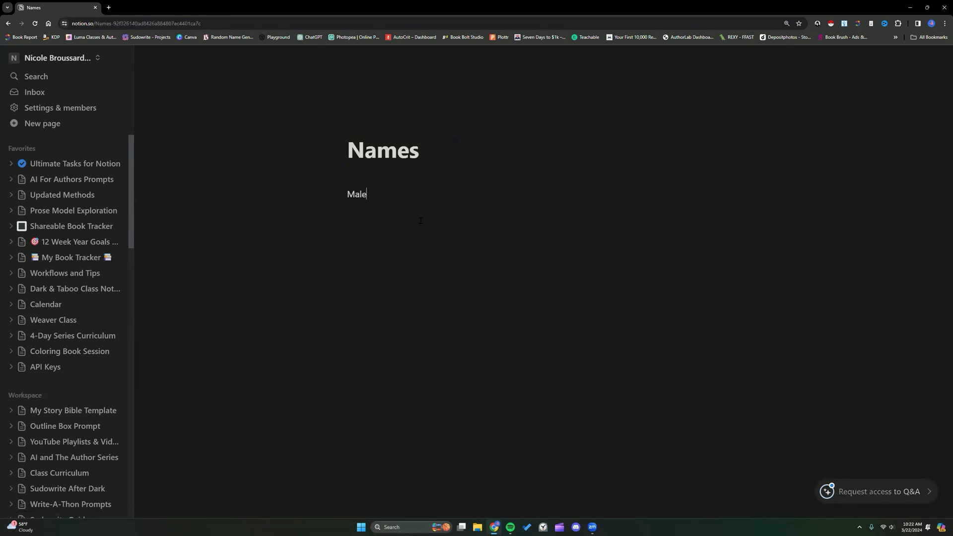
type(" Names")
key("Return")
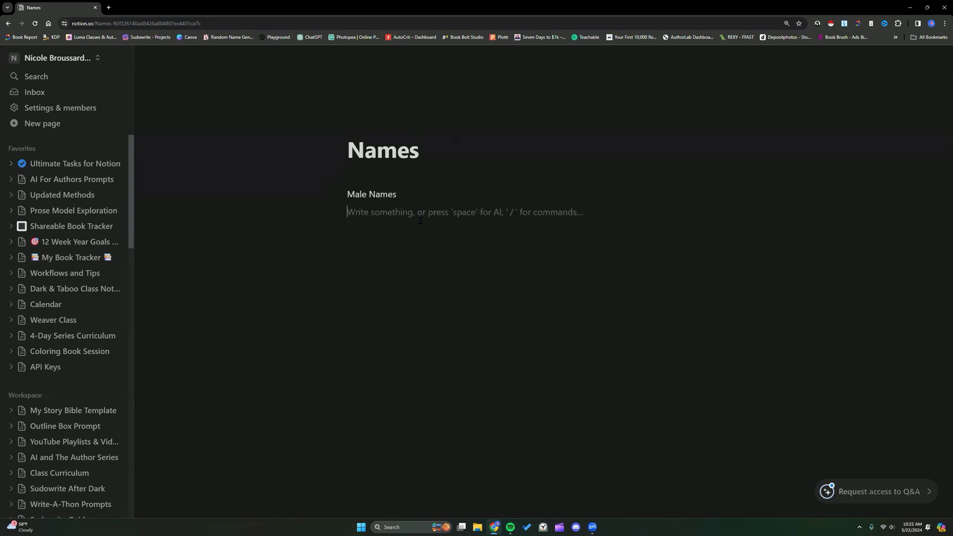
type("Female")
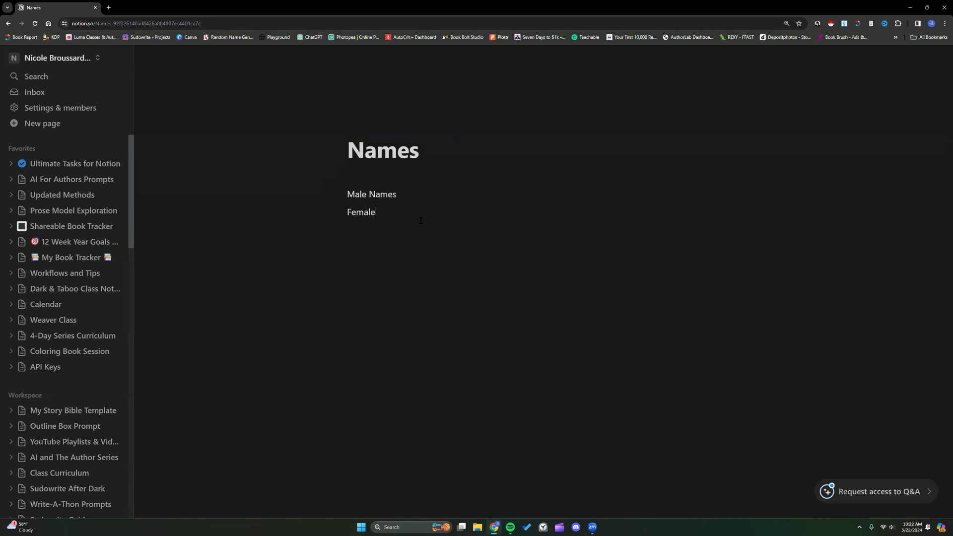
type(" Names")
double_click(416, 212)
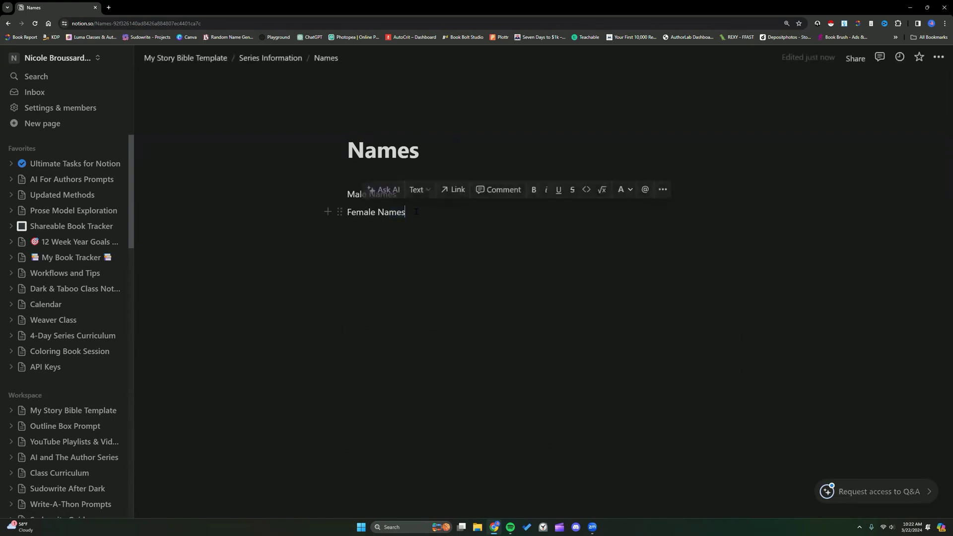
left_click(416, 212)
key("Return")
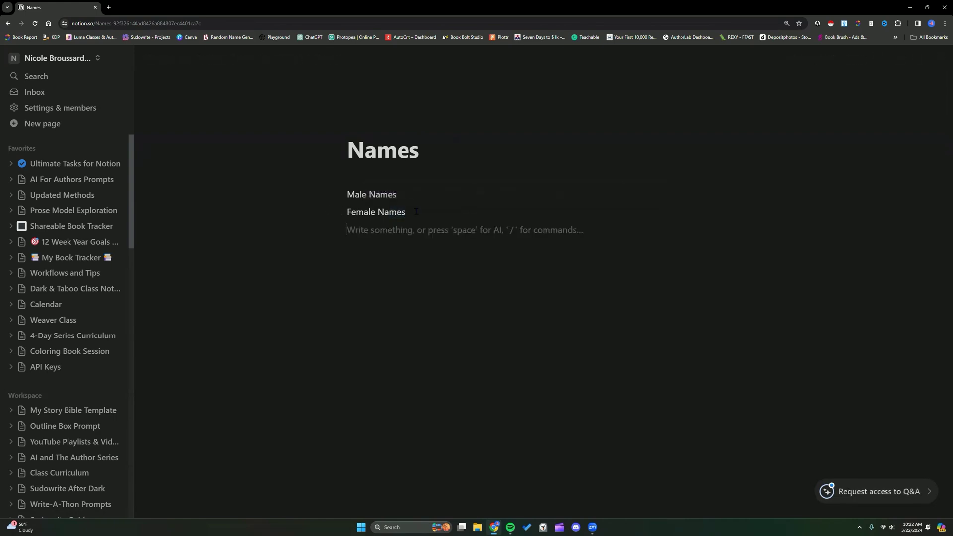
Add Spaceship, Space Station, Planets, Species, Settings and Races lines below them
type("Spaceshi")
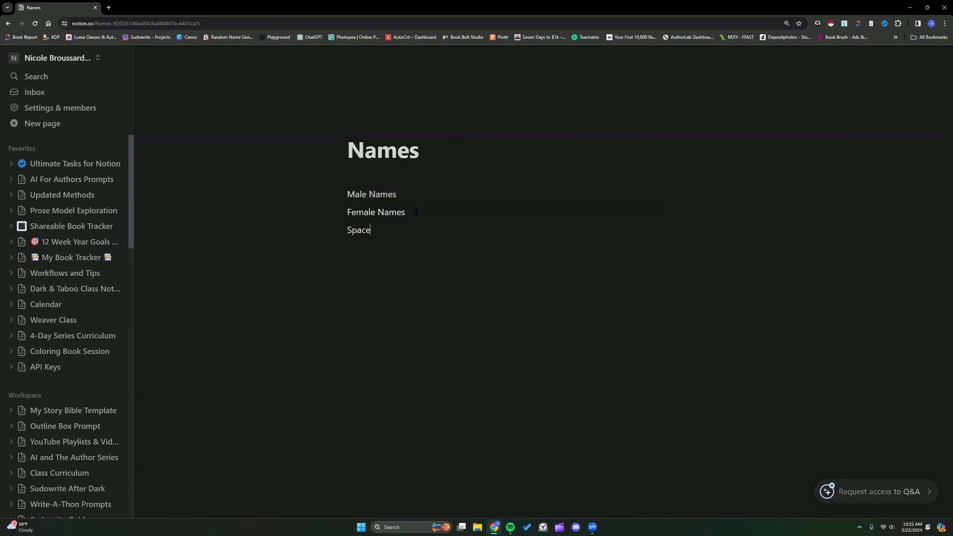
type("p")
key("Return")
type("Space")
type("e")
type("cies")
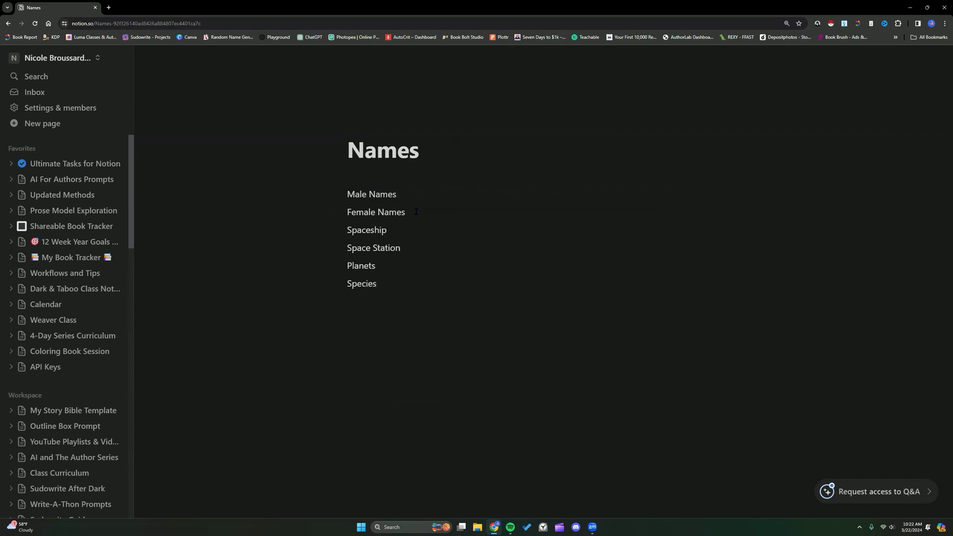
key("Return")
type("Settings")
key("Return")
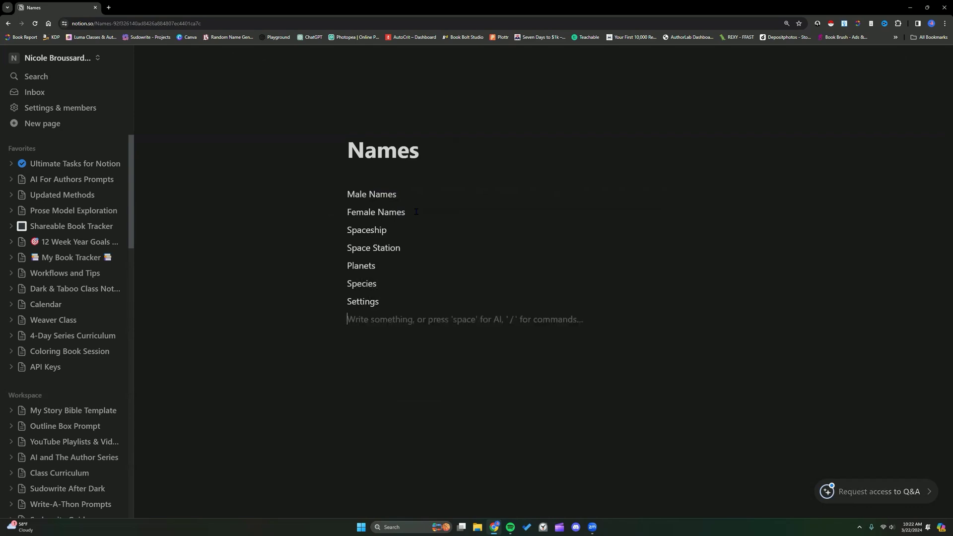
type("Races")
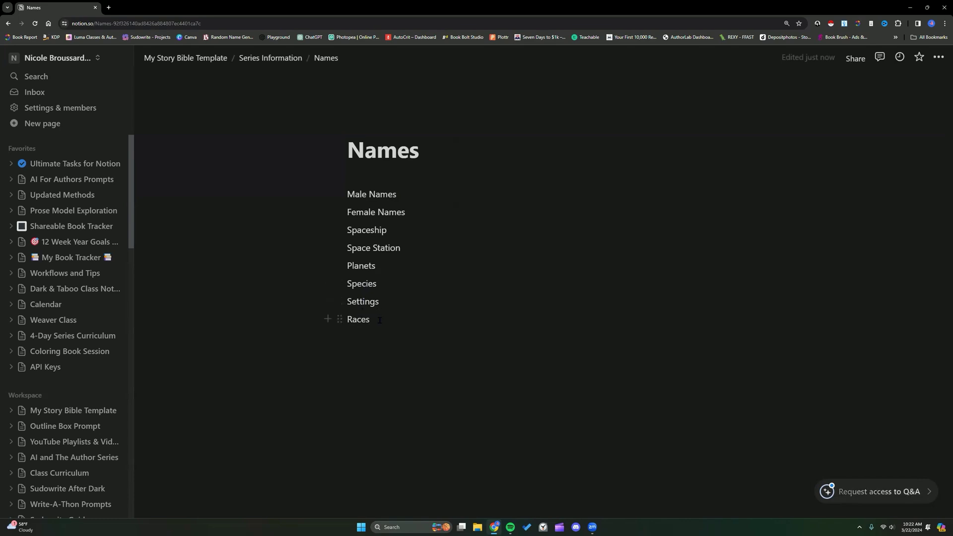
Arrange Settings/Male/Female Names, Planets/Spaceship/Space Station and Races/Species into column rows
left_click_drag(340, 212, 442, 185)
left_click_drag(339, 230, 310, 252)
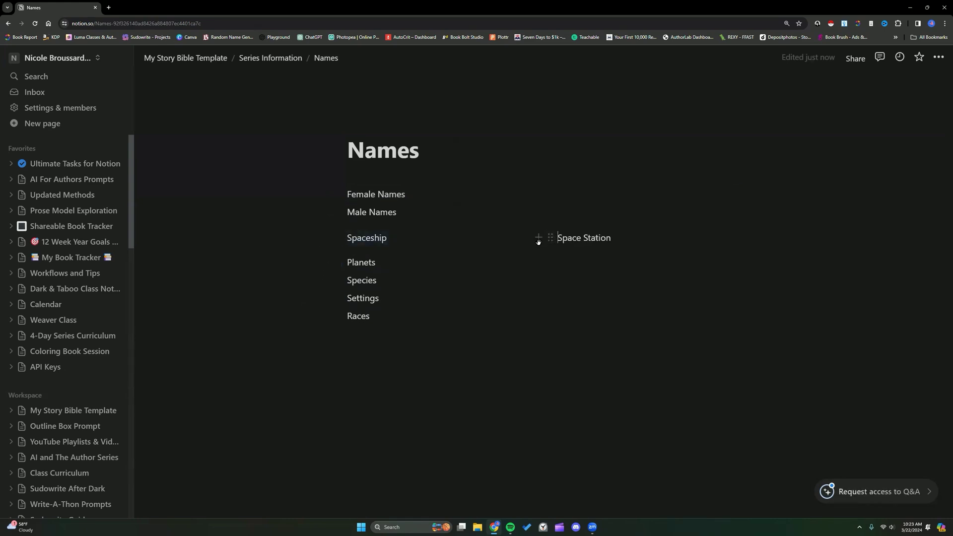
left_click_drag(336, 212, 318, 192)
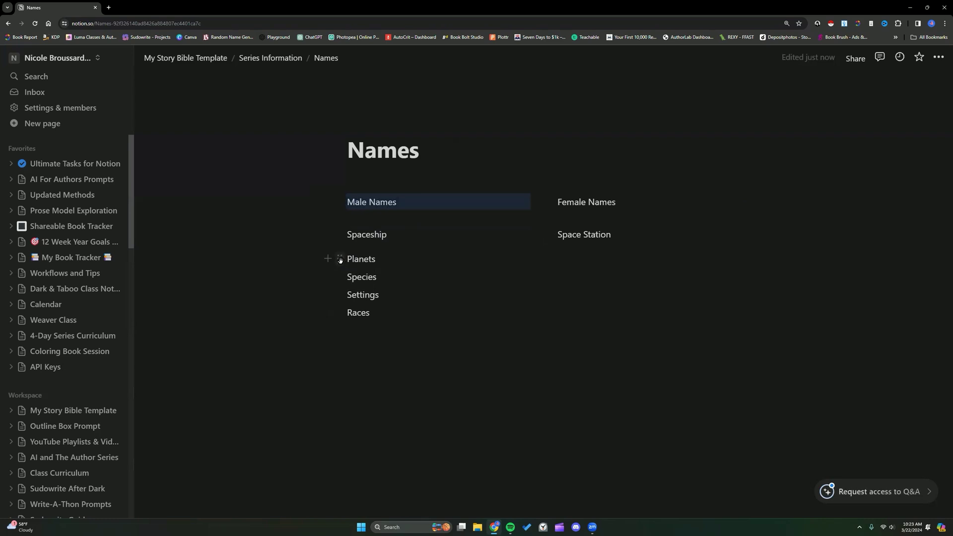
left_click_drag(335, 259, 326, 234)
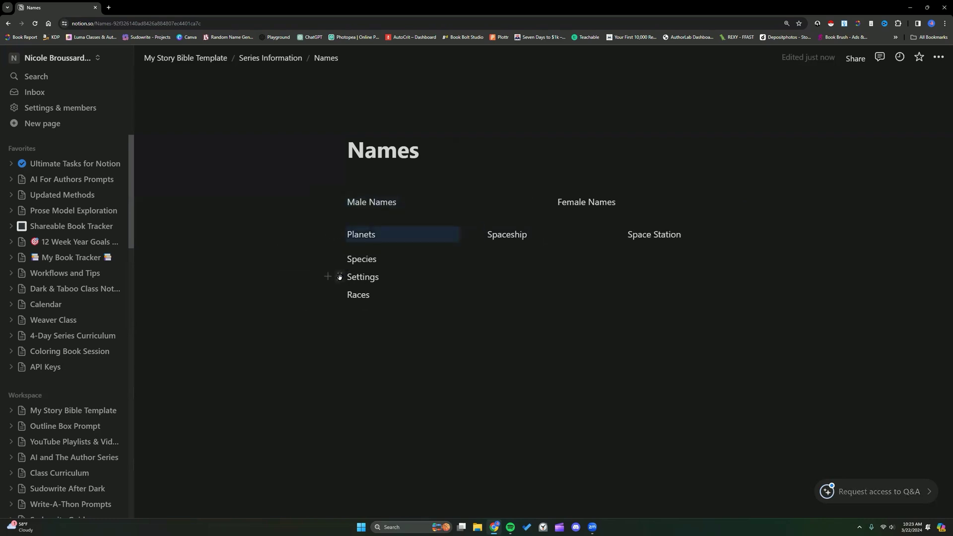
left_click_drag(340, 277, 315, 207)
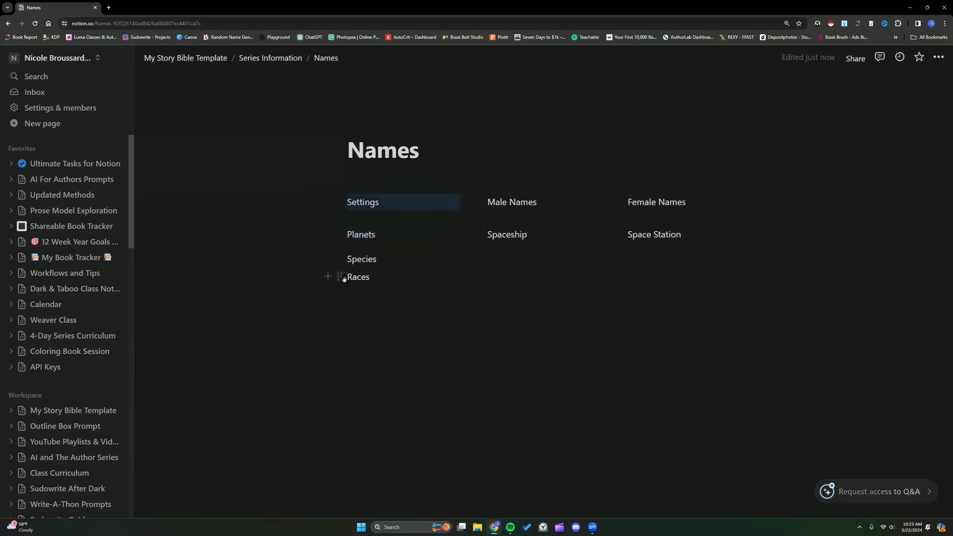
mouse_move(339, 276)
left_mouse_down()
mouse_move(328, 273)
mouse_move(329, 258)
mouse_move(329, 268)
left_mouse_up()
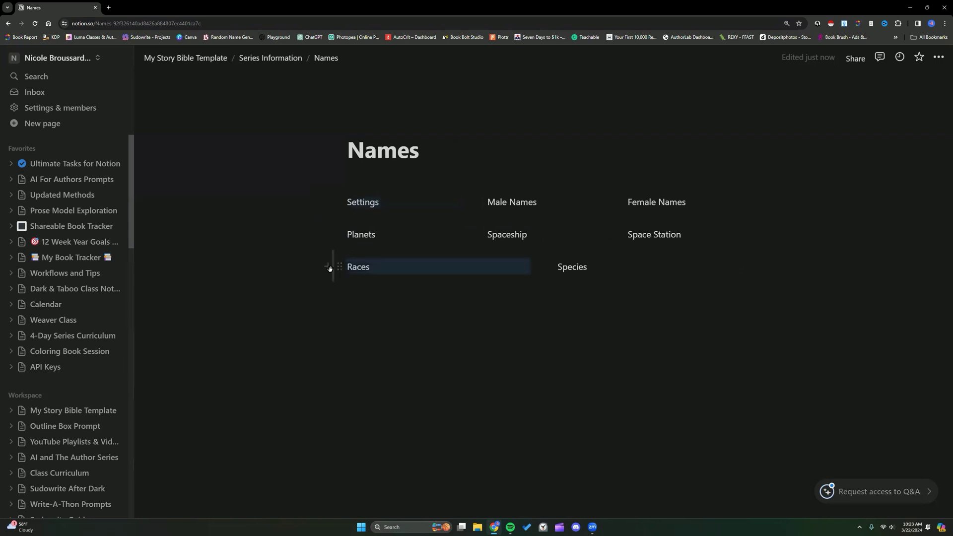
Realign Species in the Races row and add an empty line under Settings
left_click(530, 317)
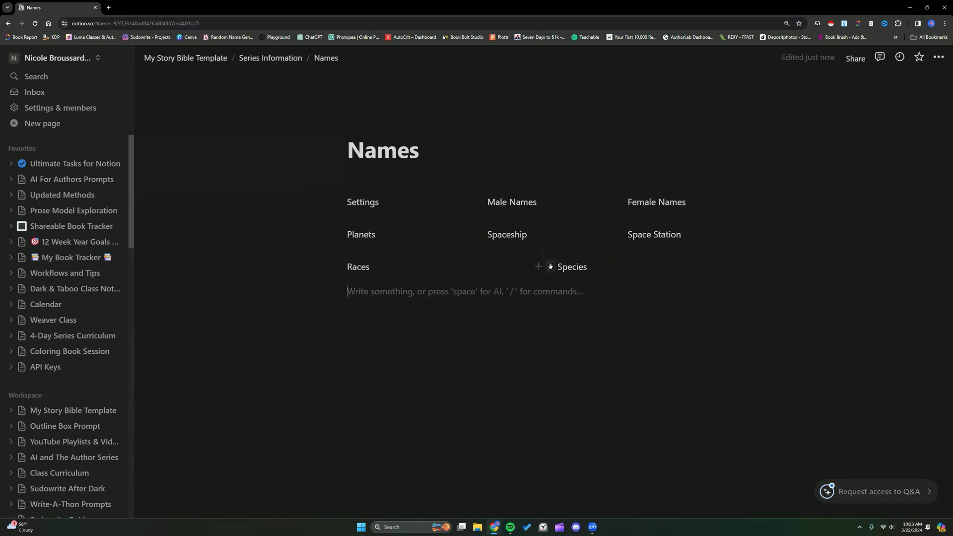
left_click_drag(550, 267, 526, 269)
left_click(592, 268)
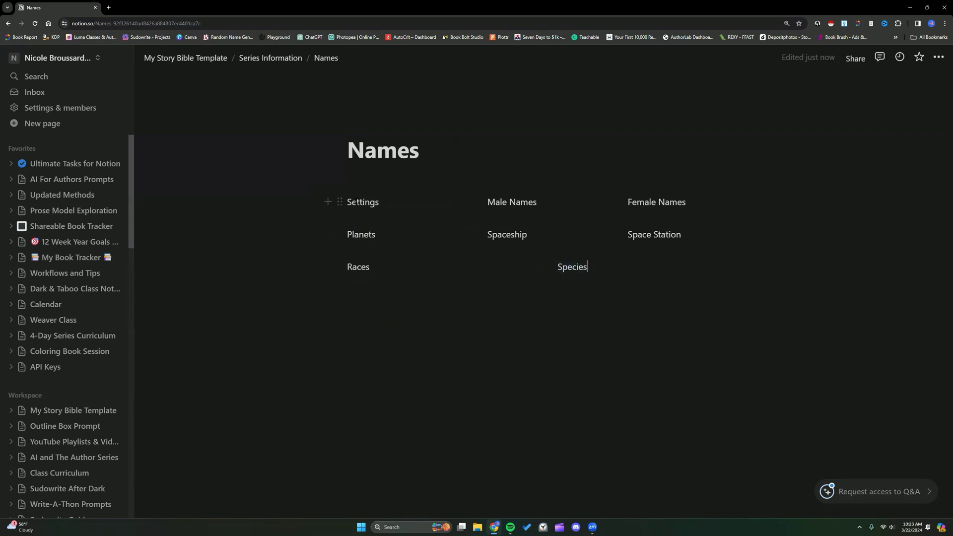
left_click(360, 202)
left_click(367, 218)
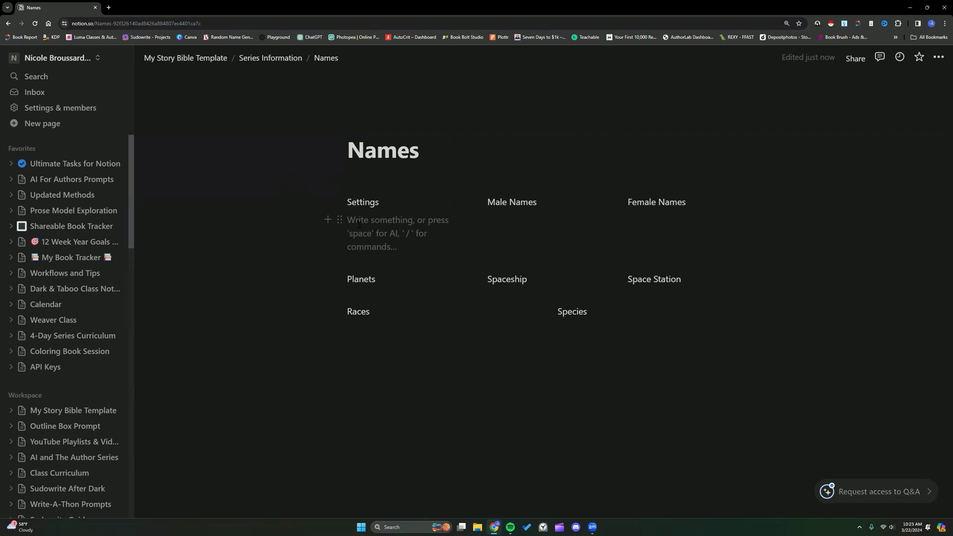
Insert an inline table database below the columns with /d and title it Races
left_click(457, 362)
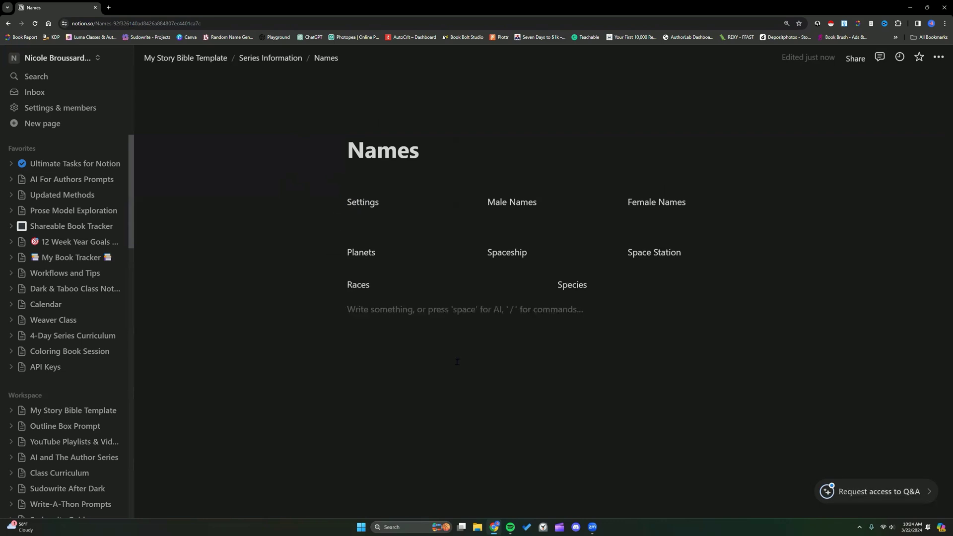
key("Return")
type("/d")
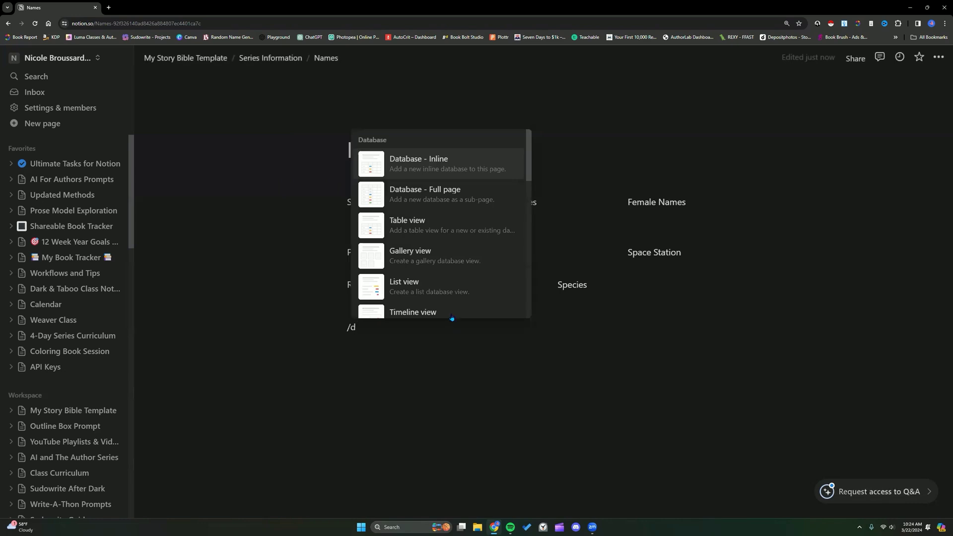
left_click(450, 165)
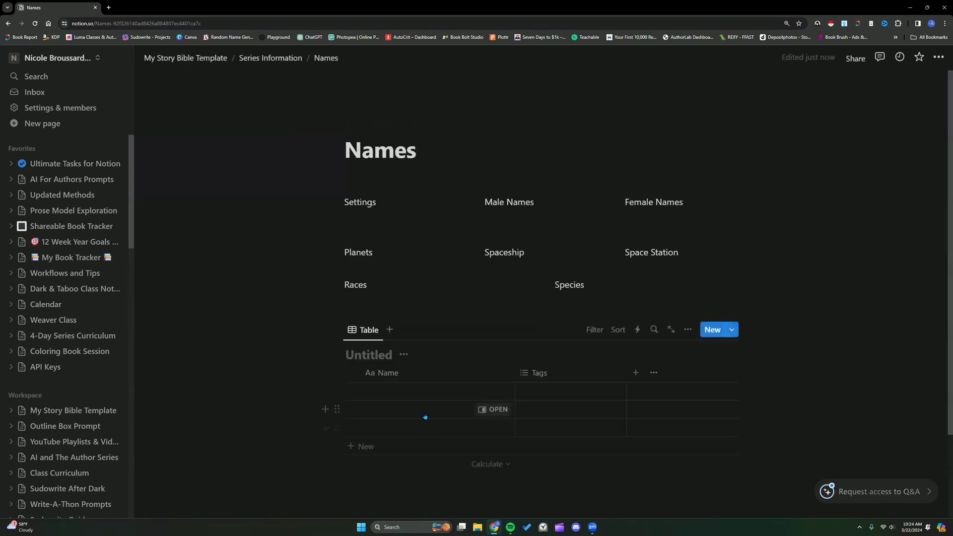
type("Races")
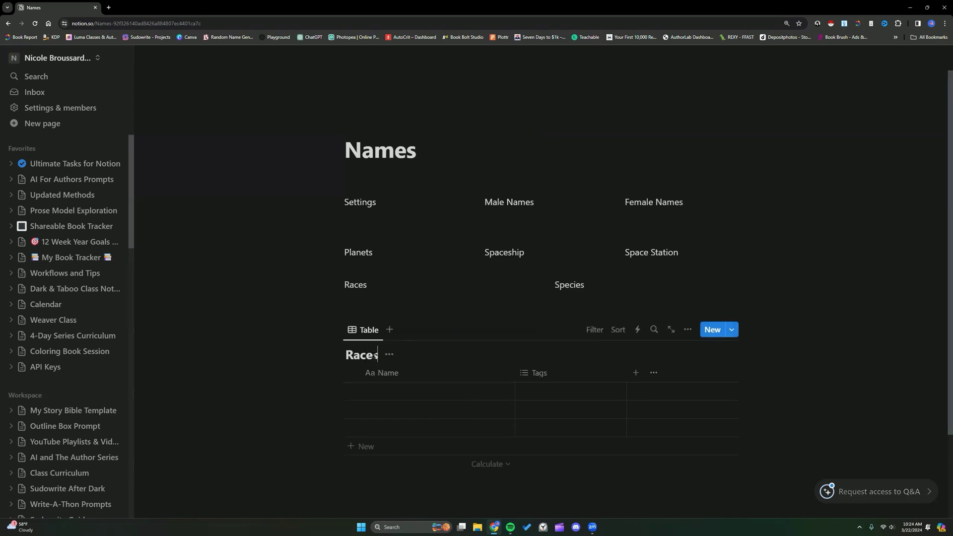
Change the Races table's first column header from Name to Species
left_click(393, 373)
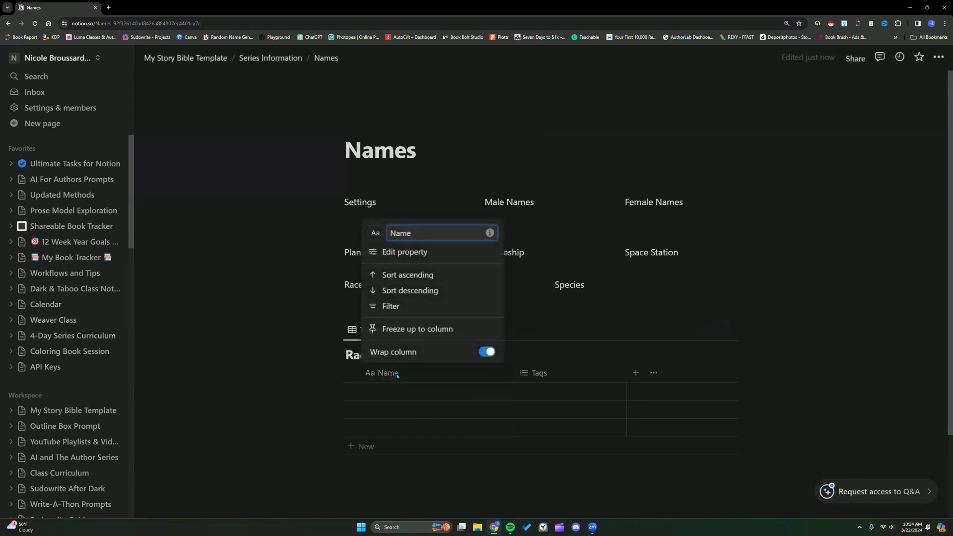
left_click(405, 252)
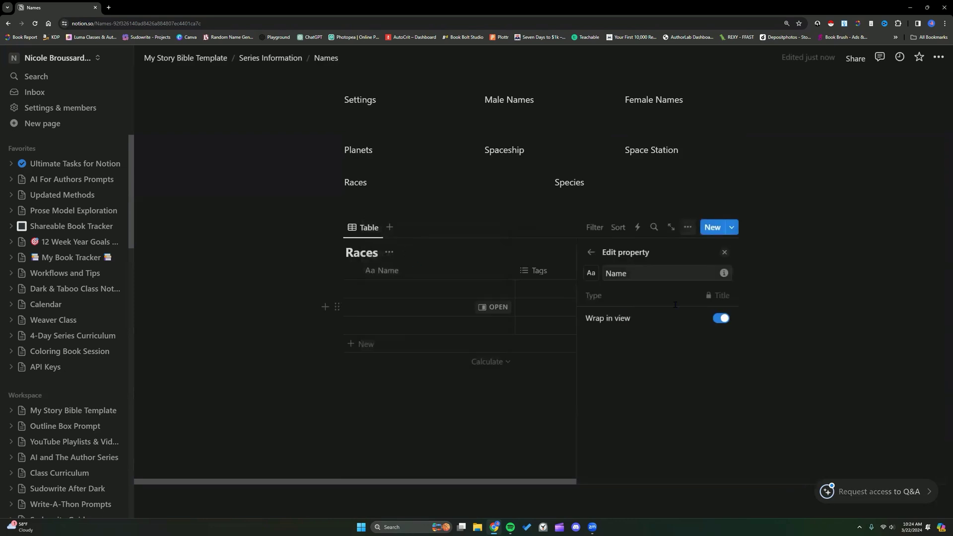
left_click(590, 252)
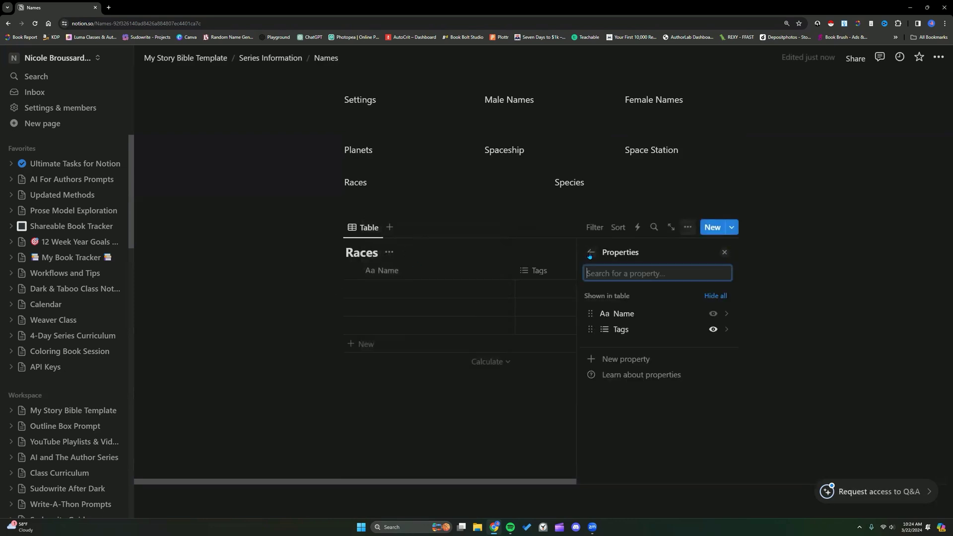
left_click(724, 253)
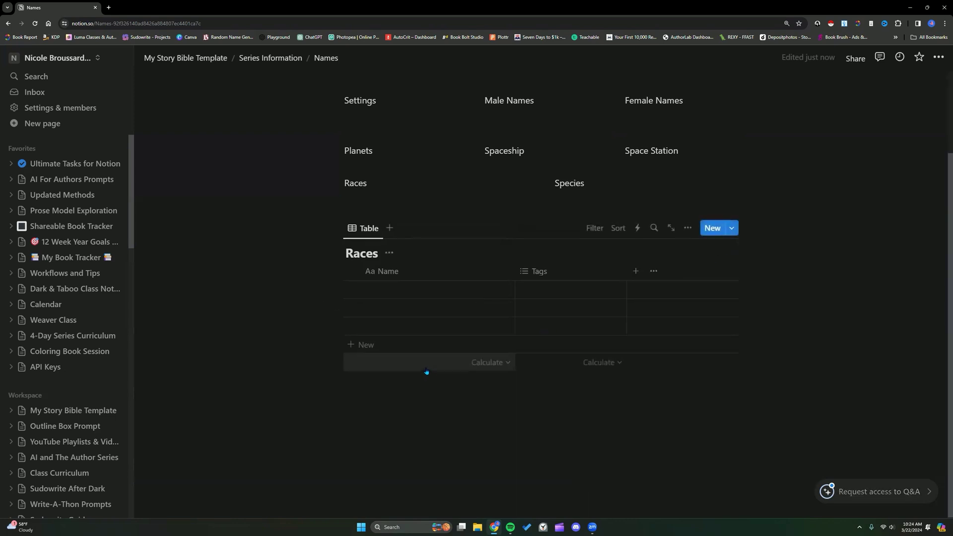
scroll(426, 371, "up", 1)
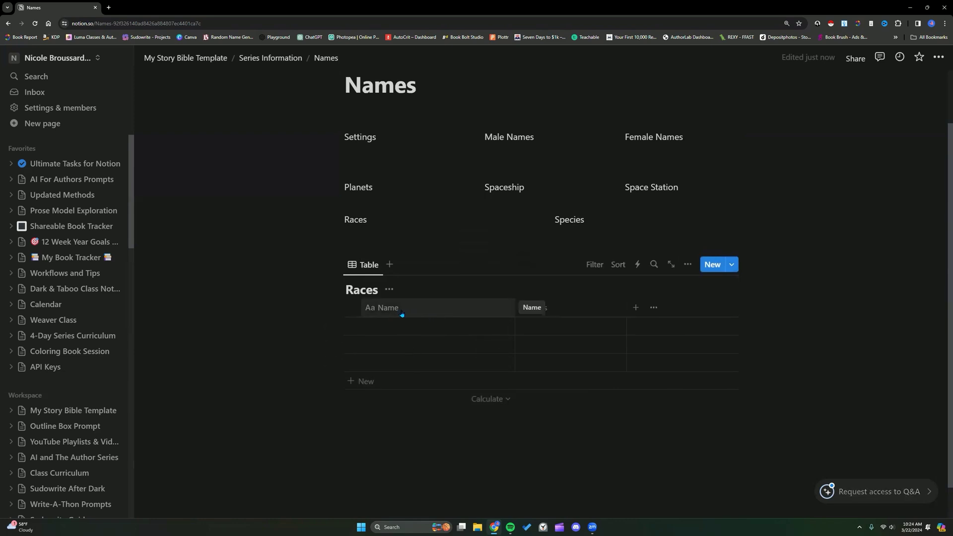
left_click(379, 308)
left_click_drag(414, 326, 380, 336)
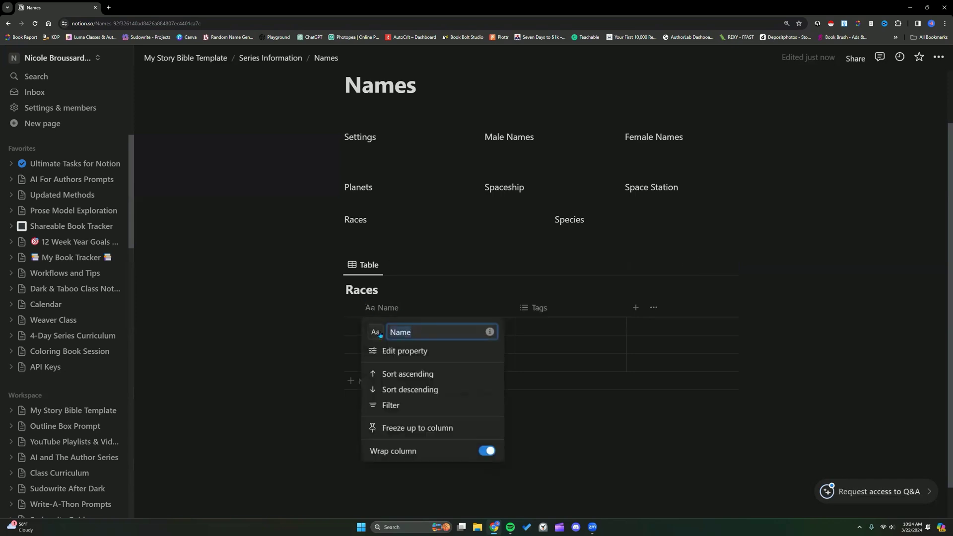
type("Species")
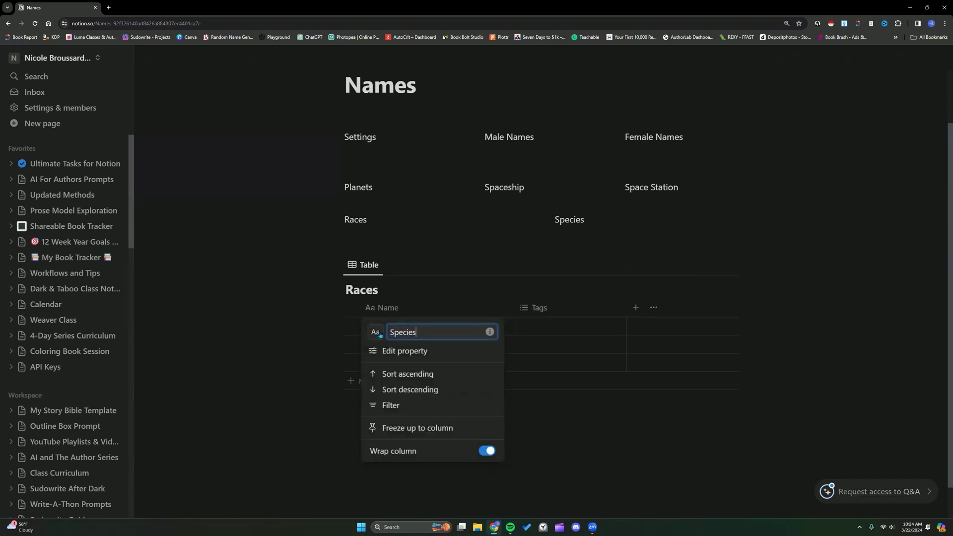
left_click(406, 309)
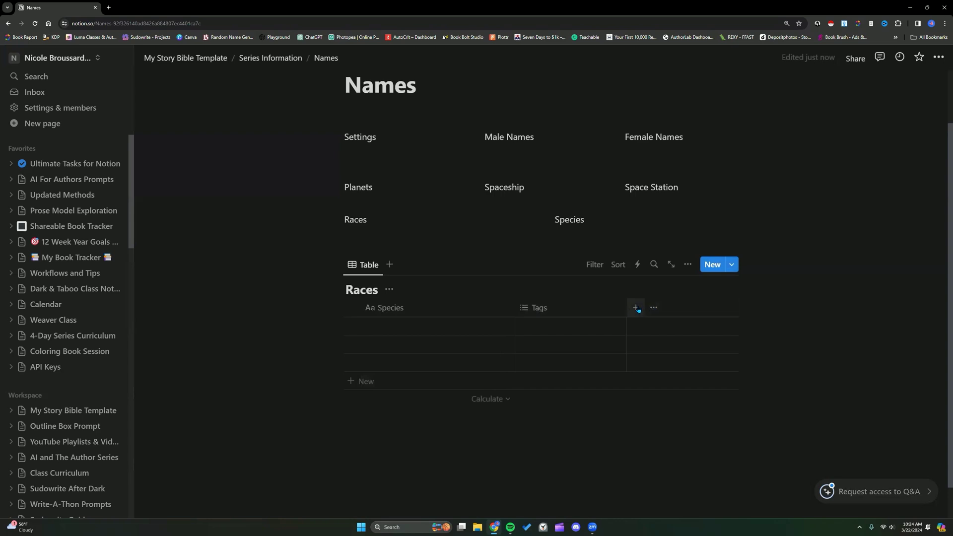
Add two new text columns named Ally and Foe to the Races table
left_click(637, 308)
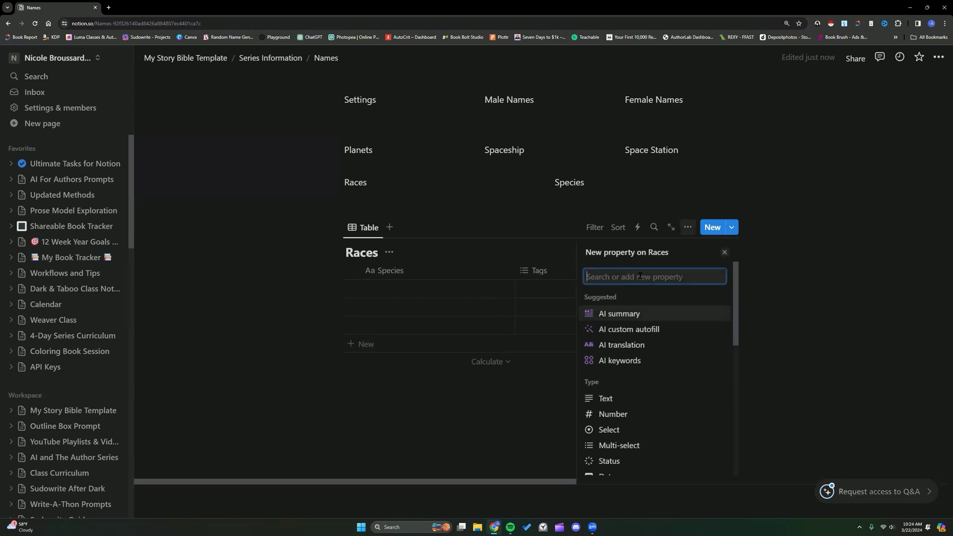
type("Ally")
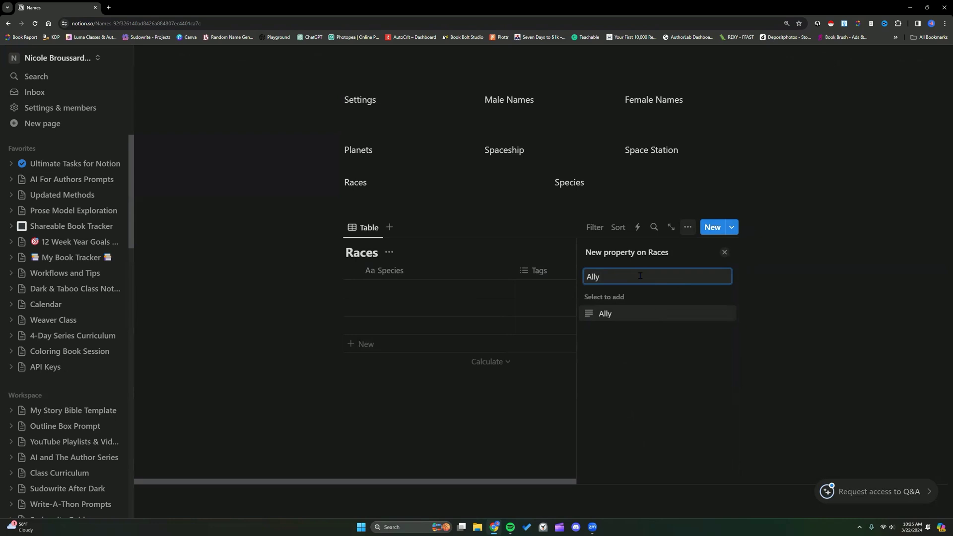
key("Return")
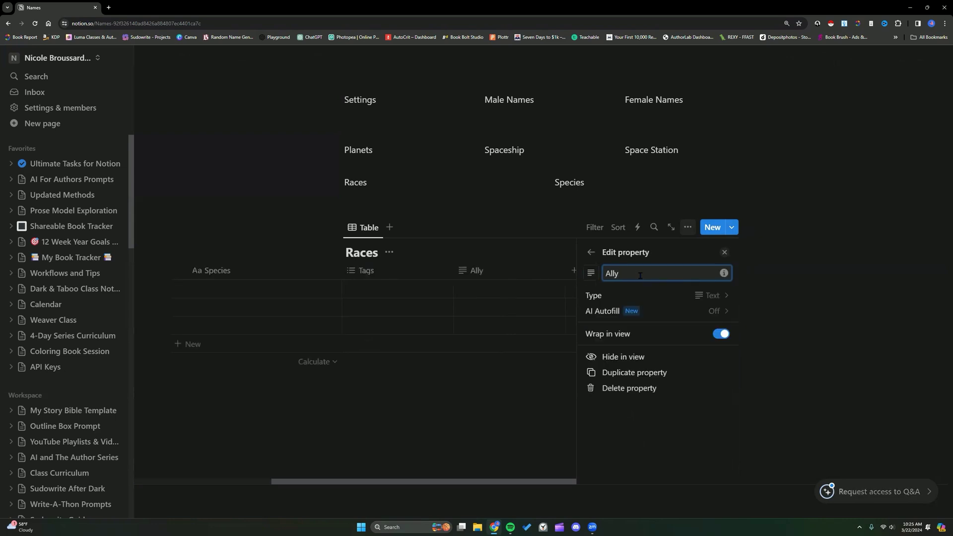
left_click(590, 252)
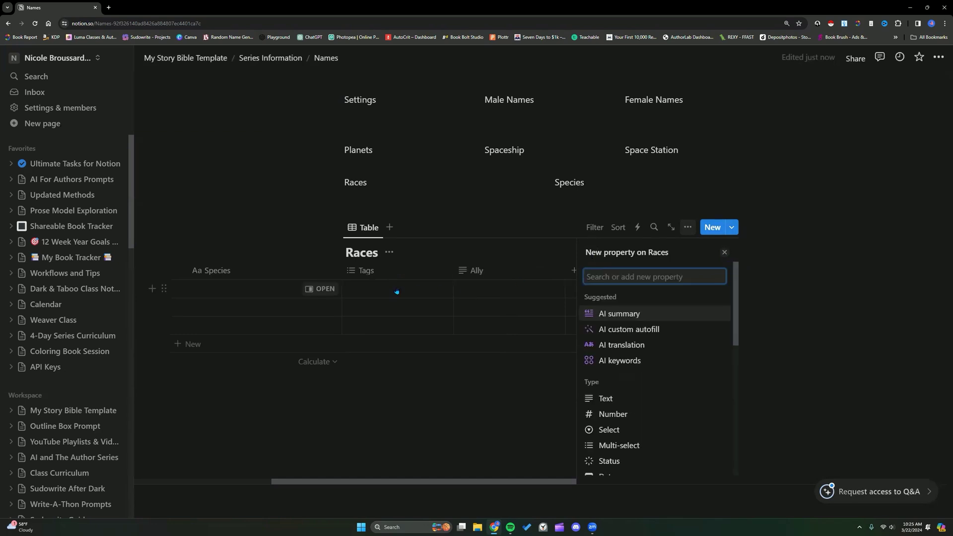
left_click(724, 252)
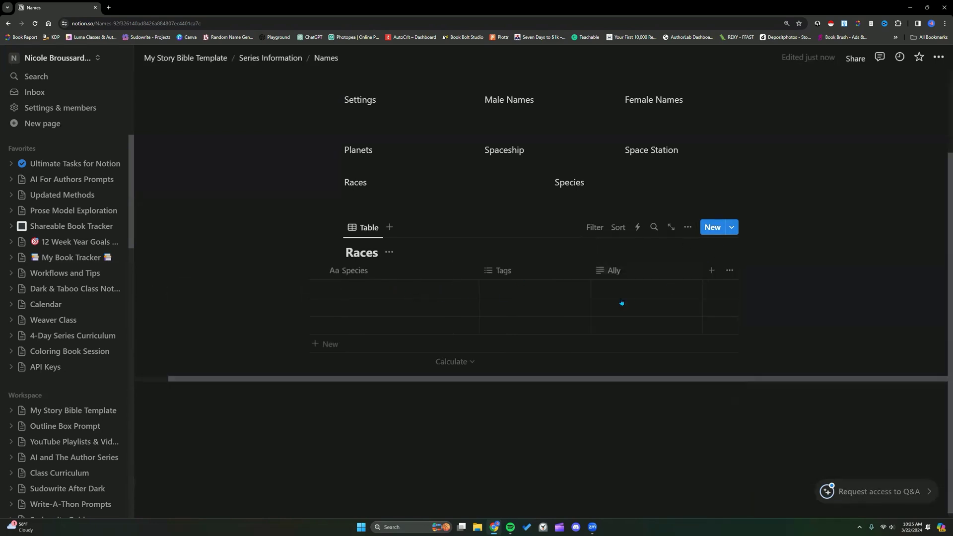
left_click(711, 272)
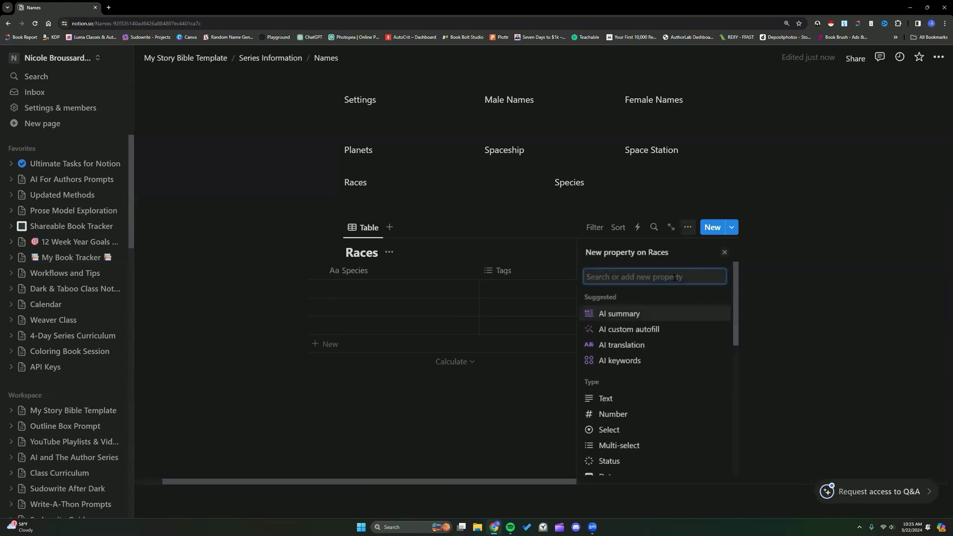
type("Foe")
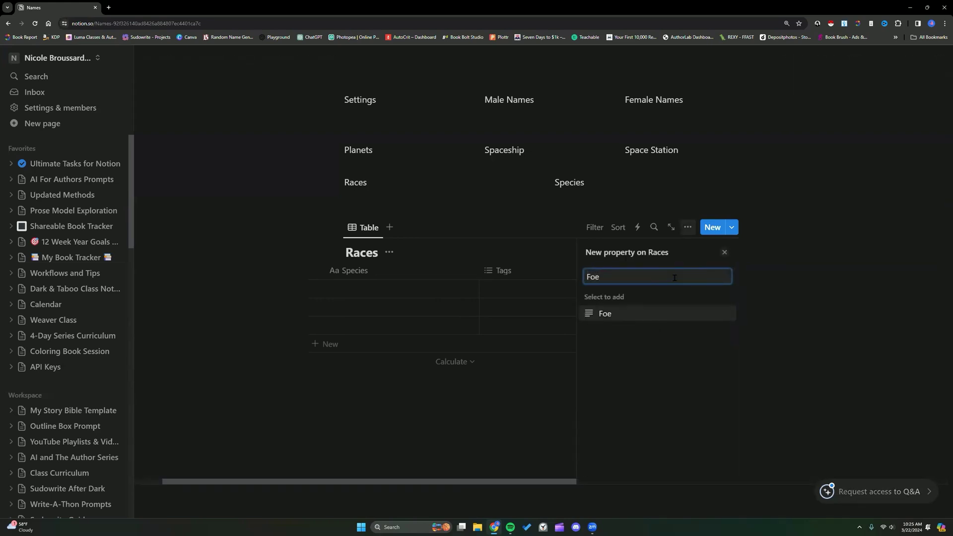
key("Return")
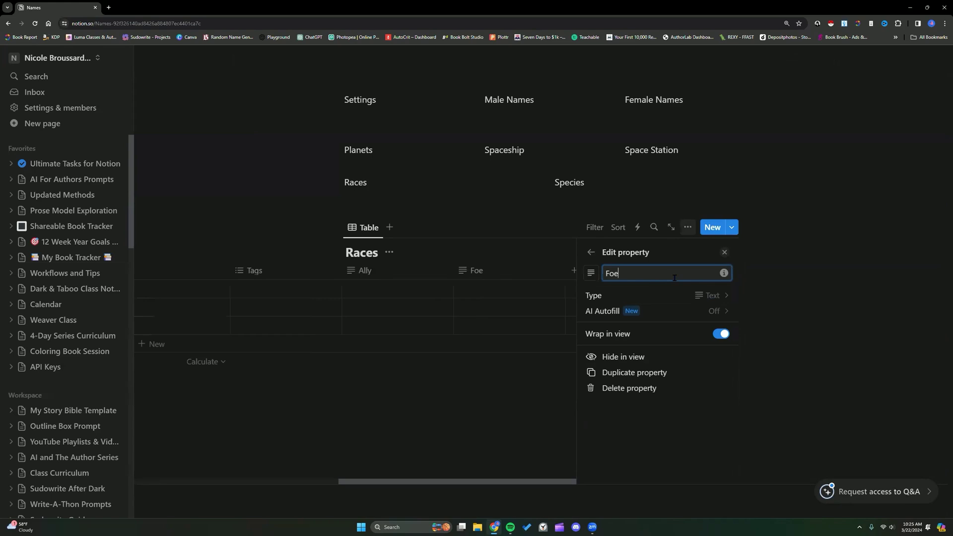
left_click(723, 253)
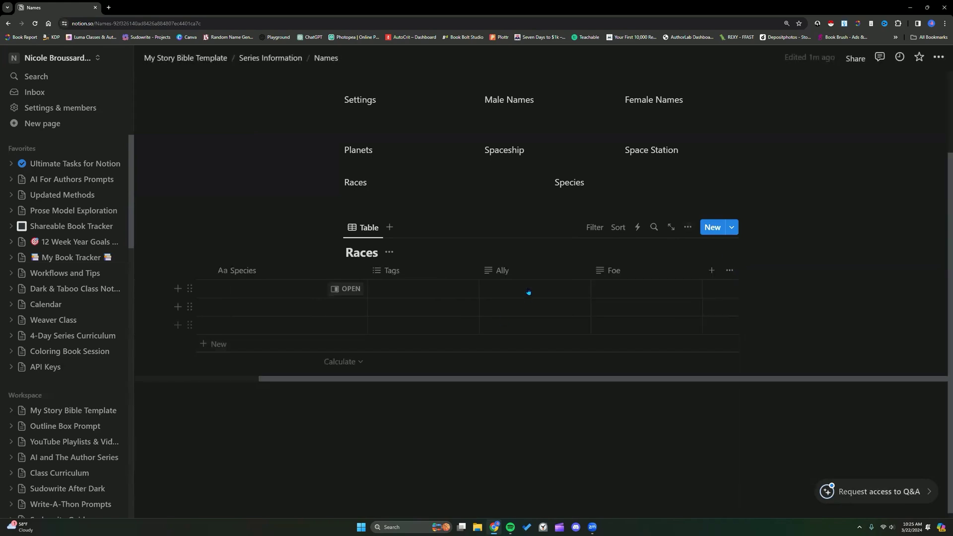
Drag the Ally and Foe columns in front of the Tags column
left_click_drag(540, 270, 447, 277)
left_click_drag(610, 272, 547, 274)
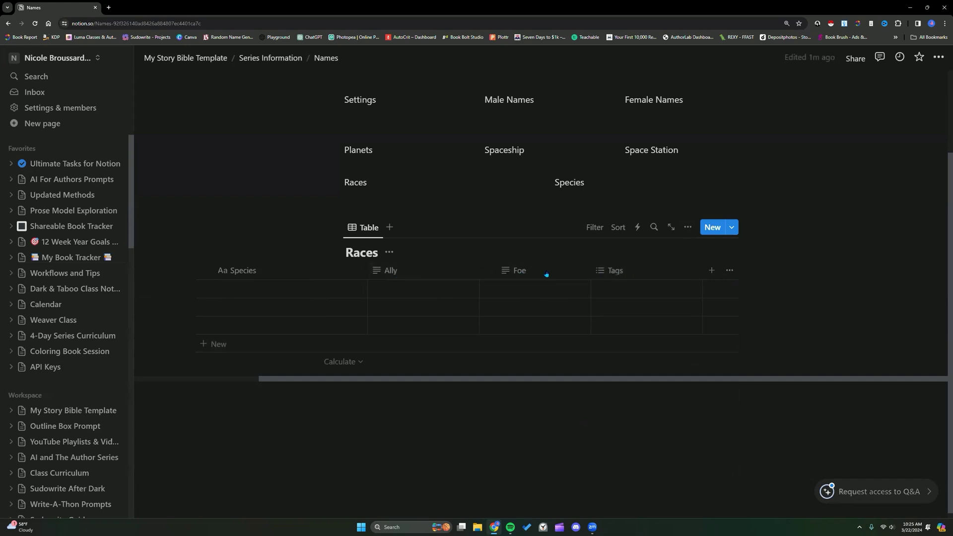
left_click(632, 272)
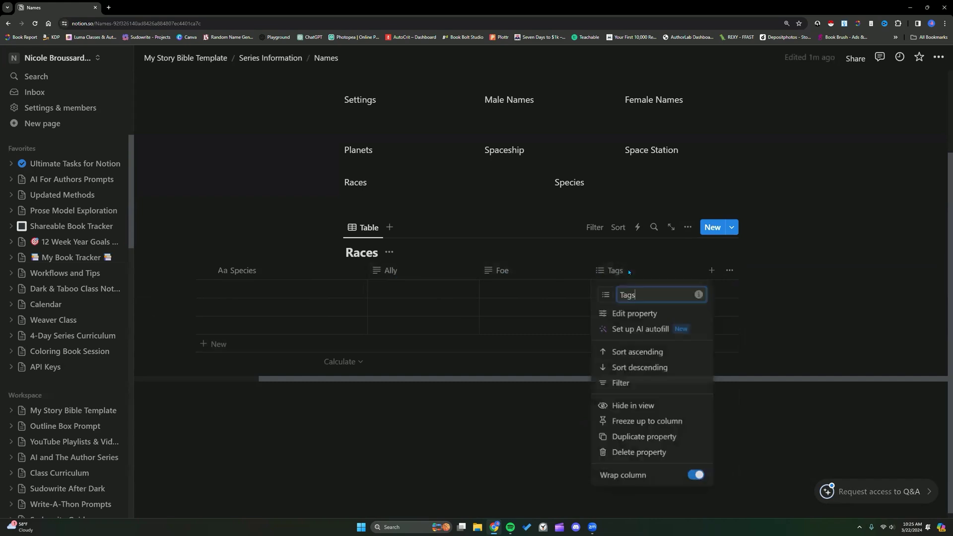
Add Ally, Foe, Love Interest and Mentor as Tags column options
left_click(648, 313)
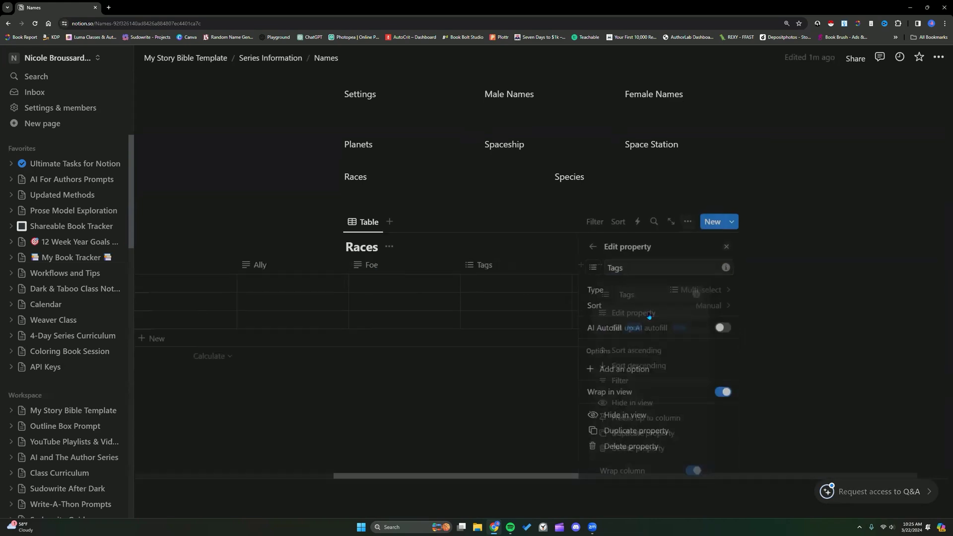
left_click(621, 369)
type("Ally")
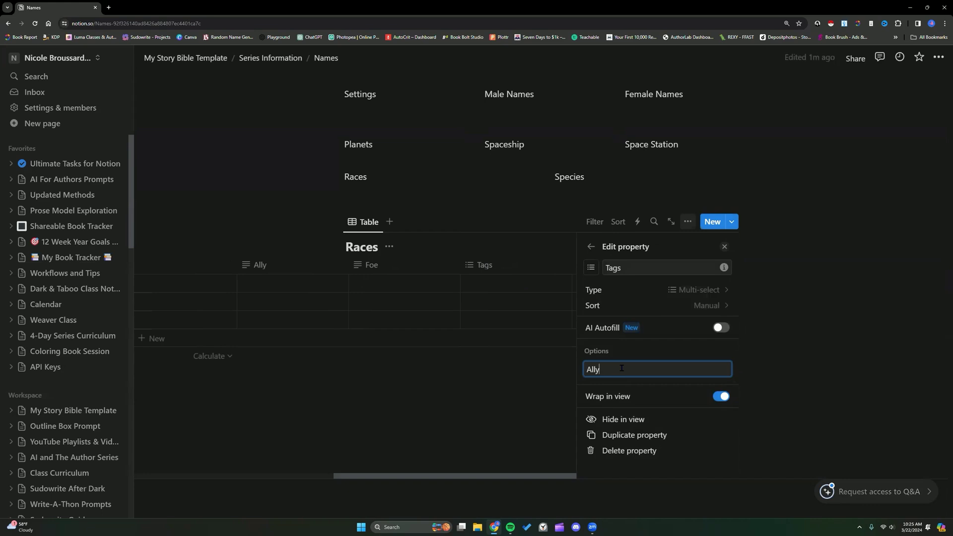
key("Return")
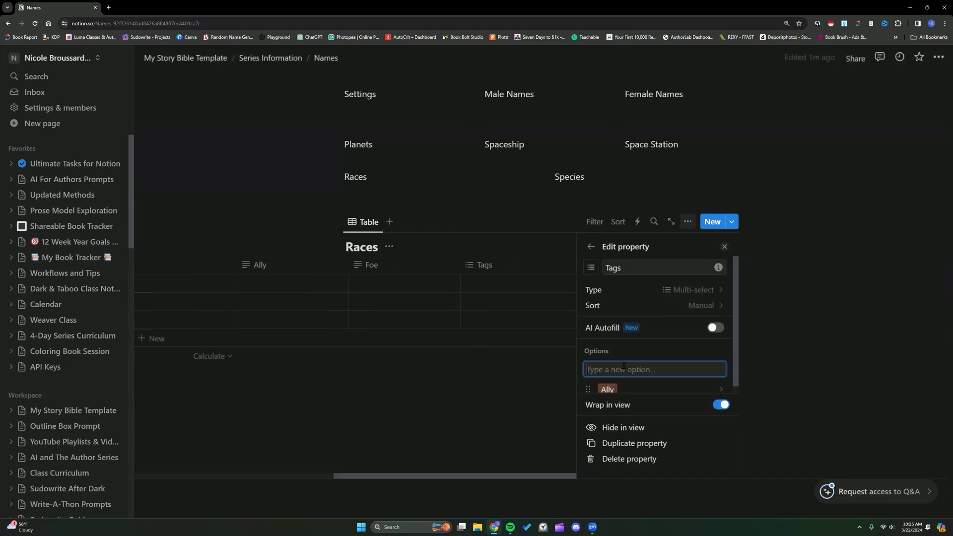
type("Foe")
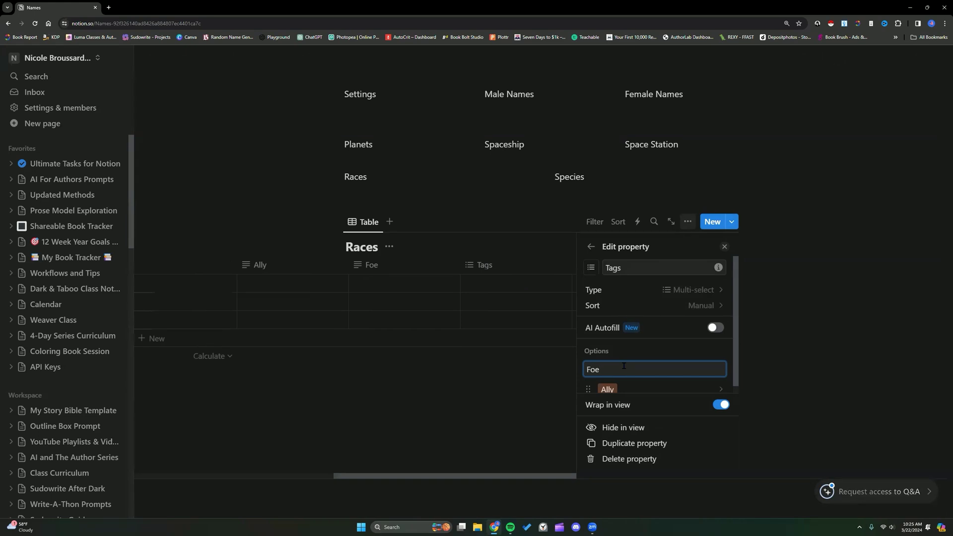
key("Return")
type("Love Interest")
key("Return")
type("Mentor")
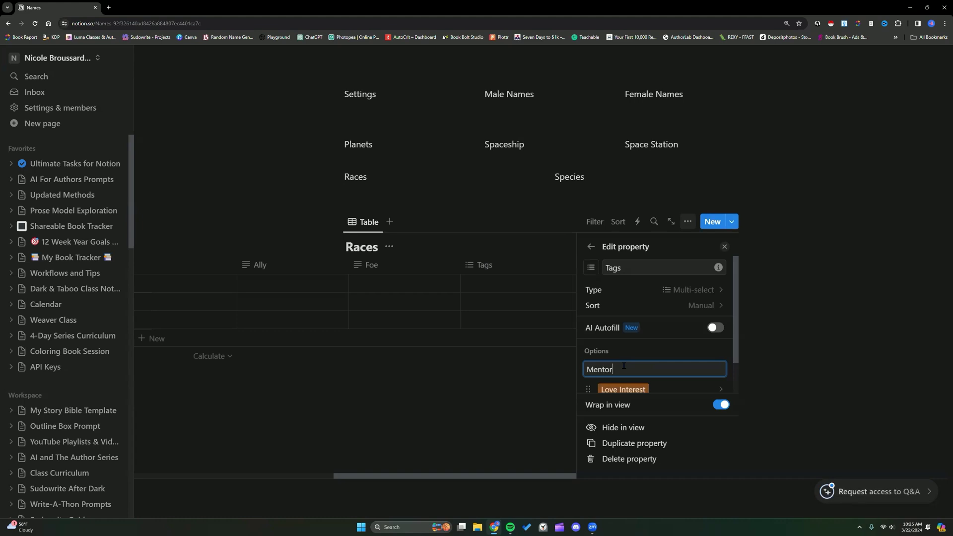
key("Return")
scroll(623, 366, "down", 1)
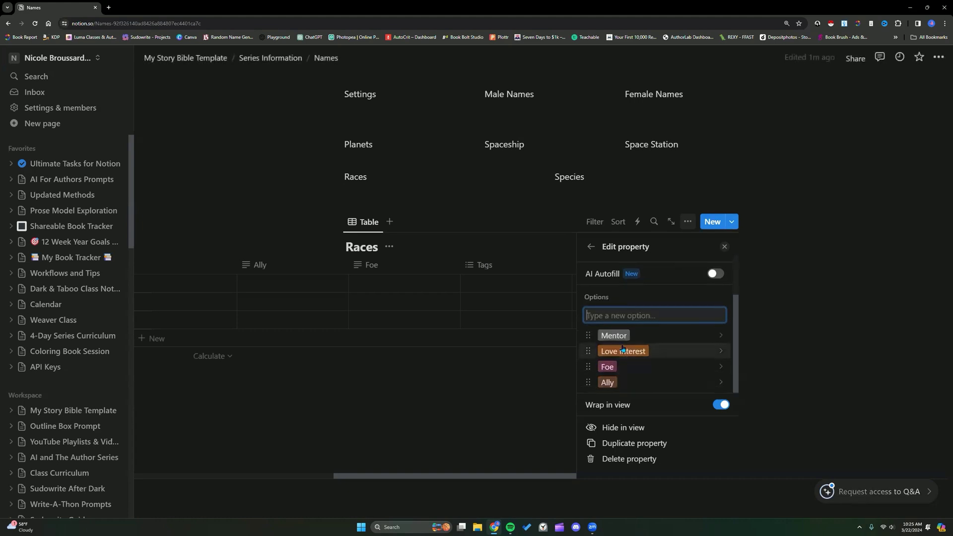
left_click(724, 247)
scroll(479, 445, "up", 2)
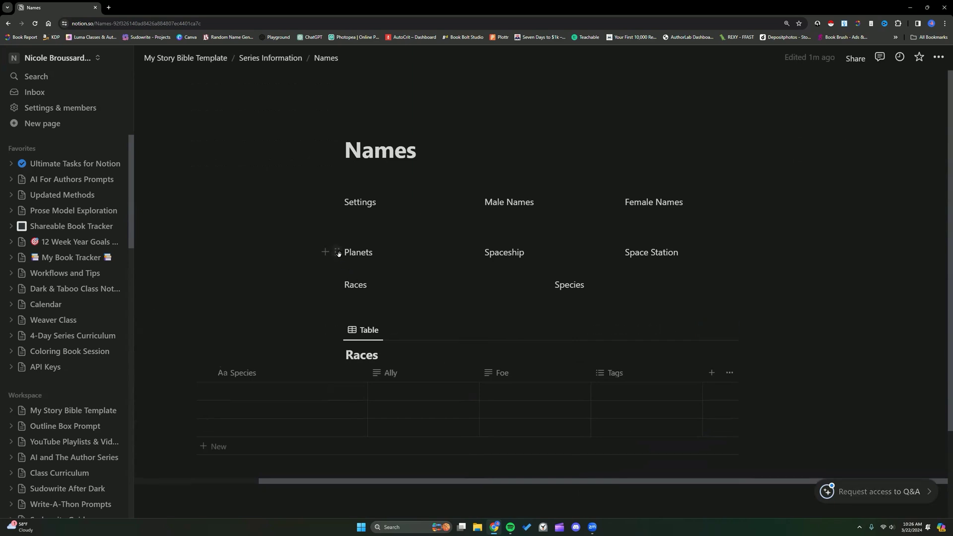
Clear the Planets and Spaceship heading text and delete the Space Station block
left_click_drag(344, 253, 370, 252)
key("BackSpace")
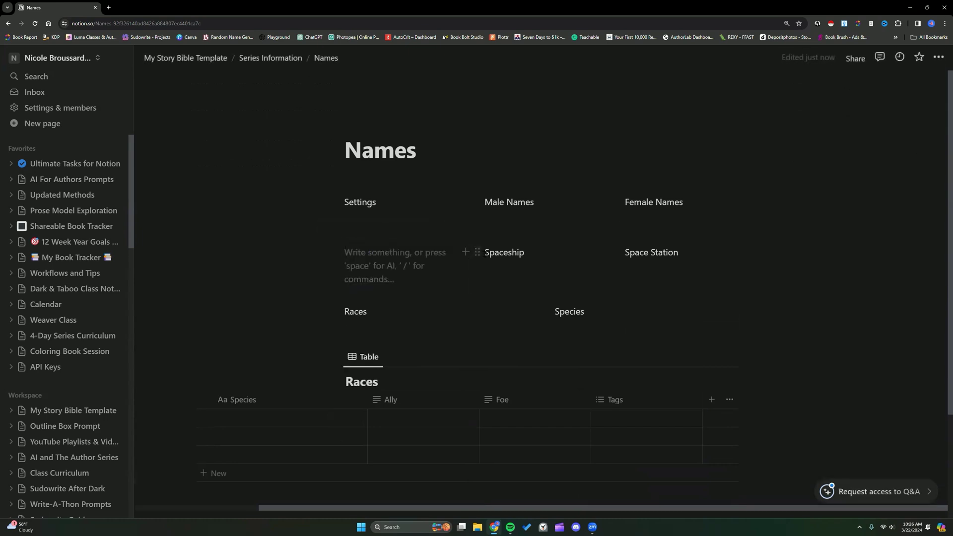
double_click(503, 252)
key("BackSpace")
left_click(617, 252)
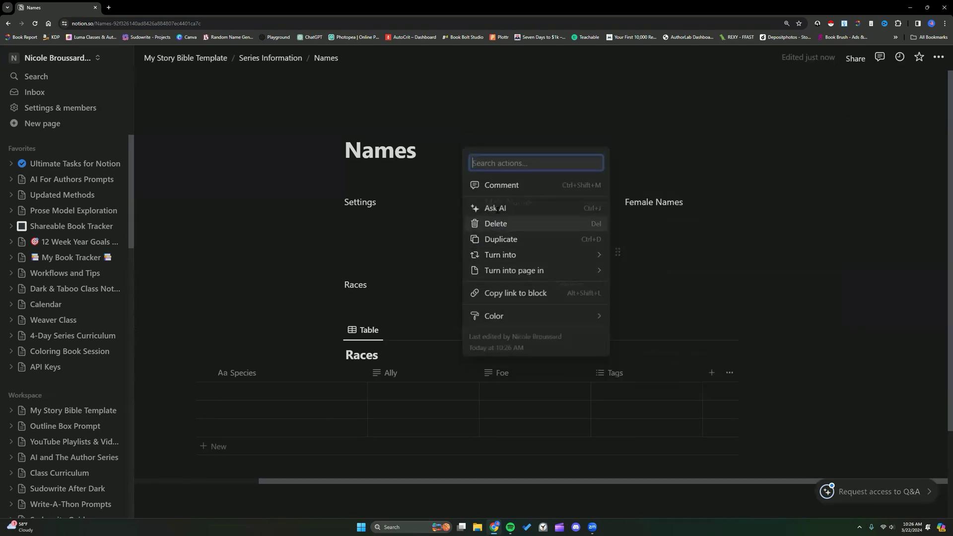
left_click(495, 212)
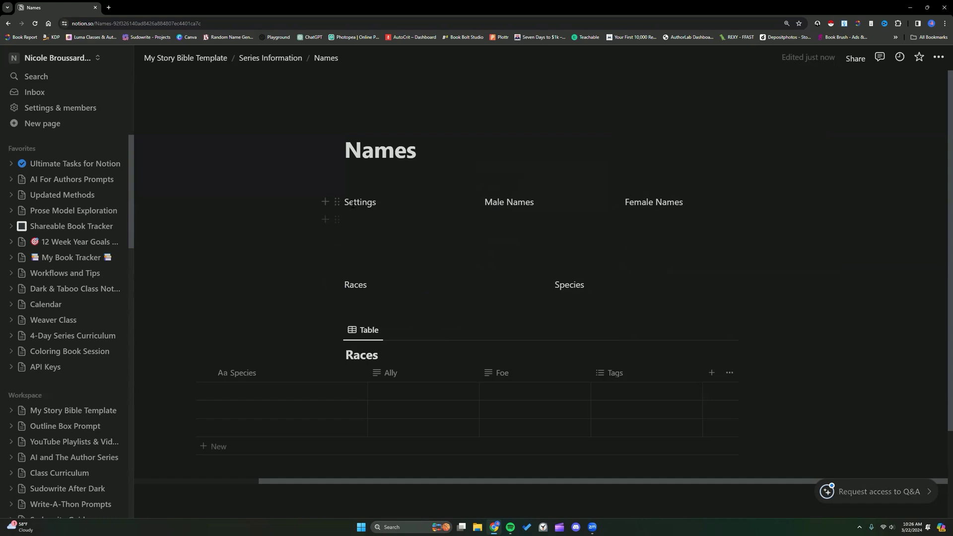
Delete the Races inline table view, leaving only the Races heading
left_click_drag(344, 202, 380, 202)
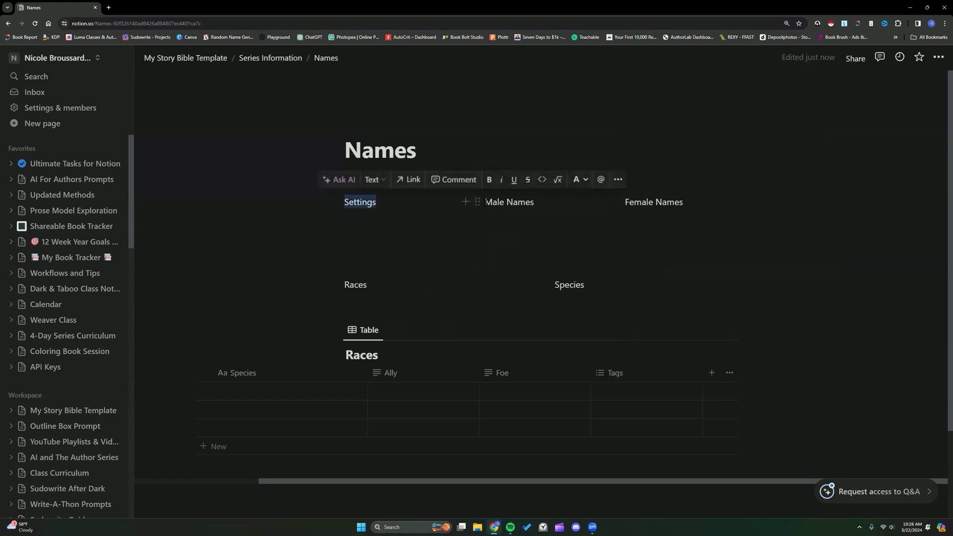
left_click_drag(485, 202, 530, 201)
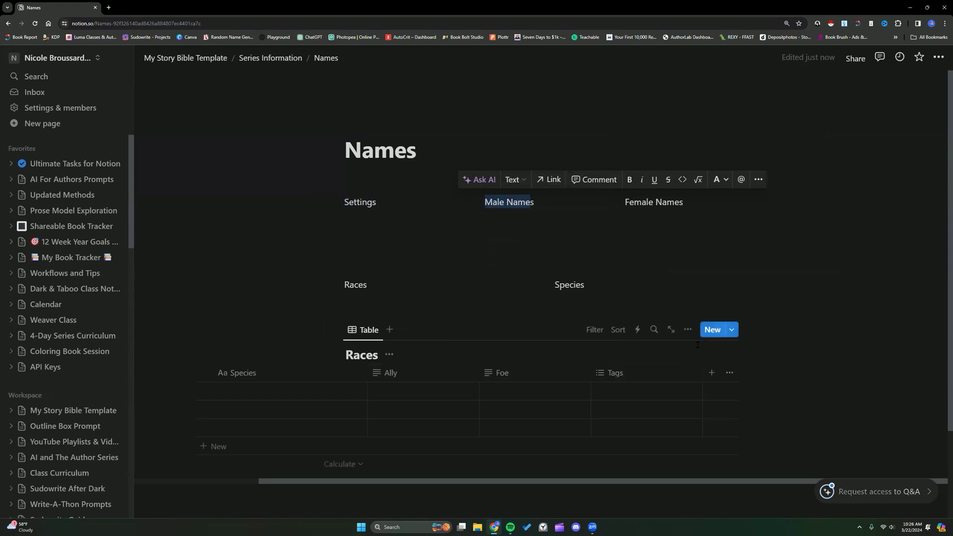
left_click(688, 329)
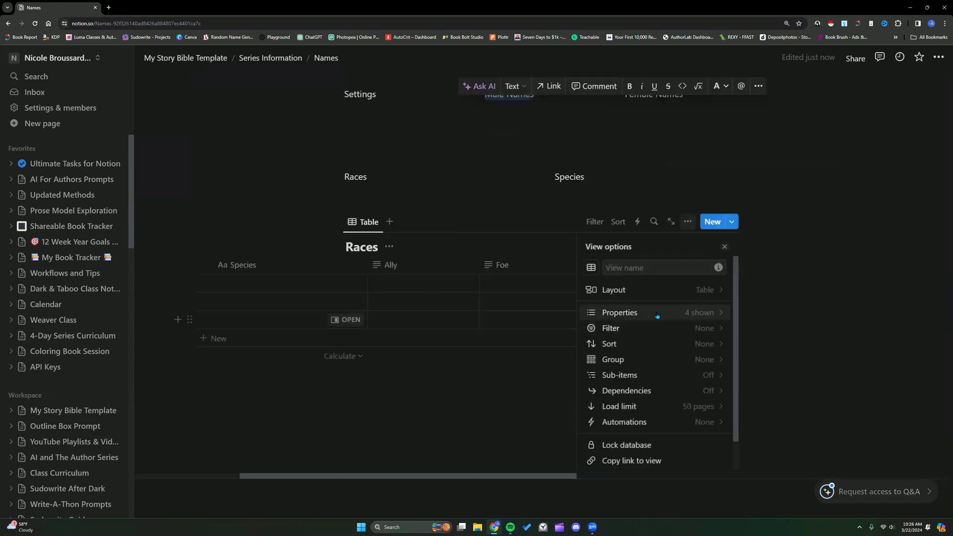
scroll(653, 311, "down", 1)
left_click(648, 461)
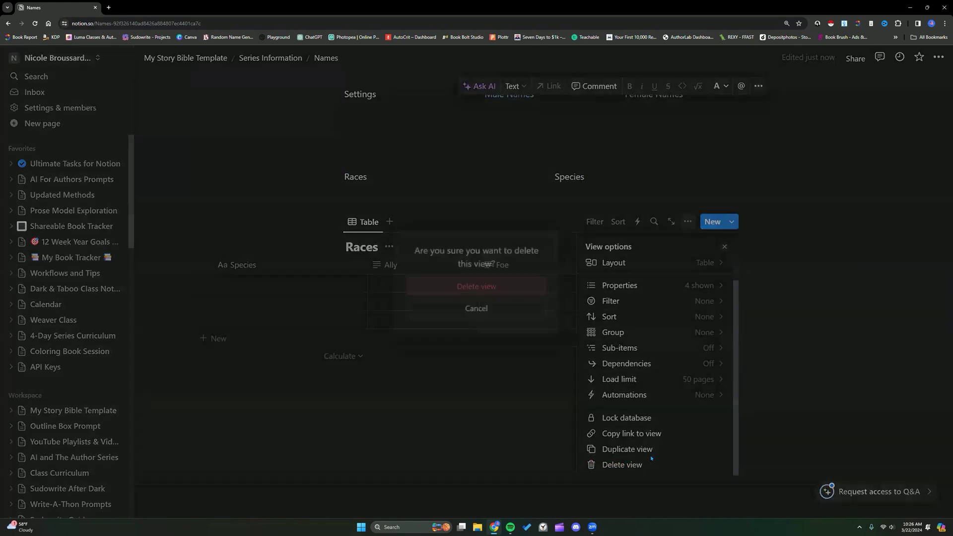
left_click(483, 288)
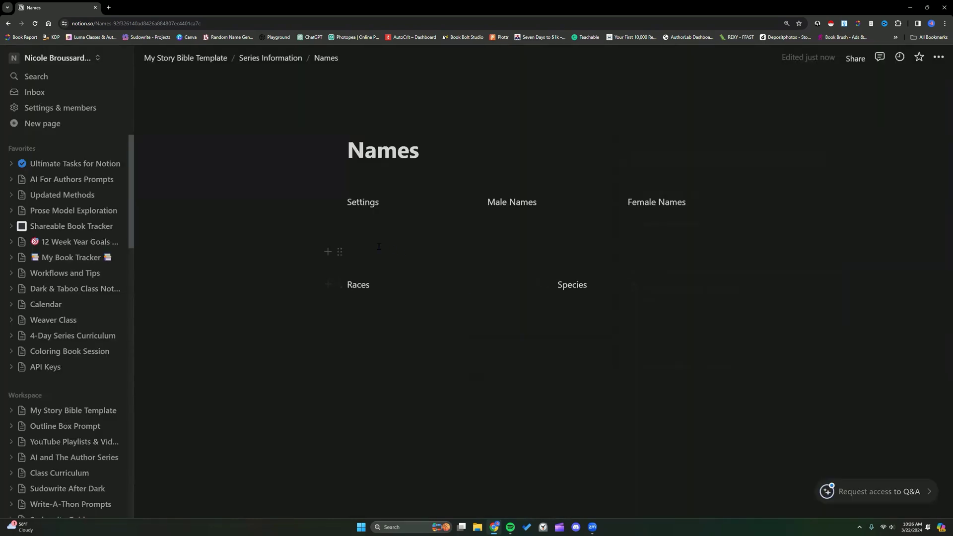
left_click(358, 218)
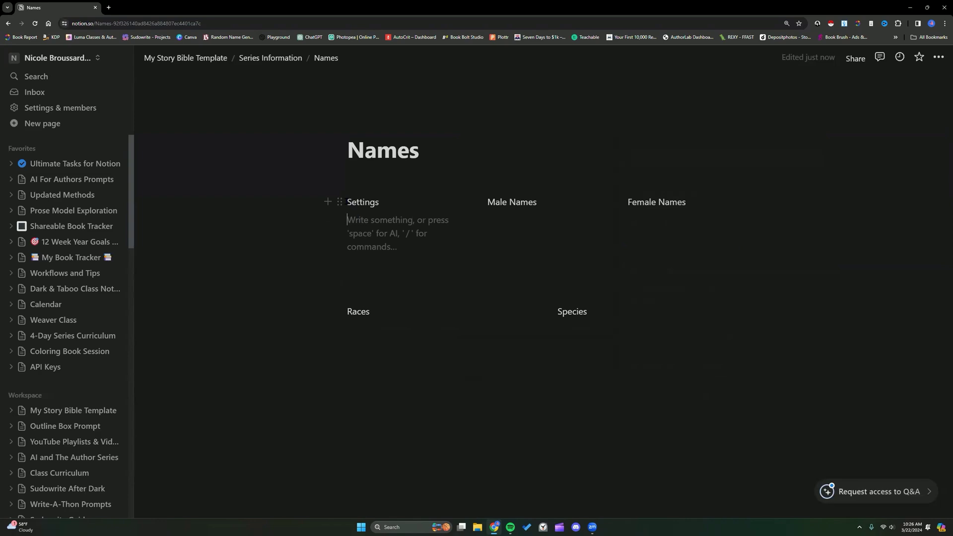
Turn the Settings, Male Names and Female Names blocks into subpages
left_click(340, 202)
mouse_move(259, 193)
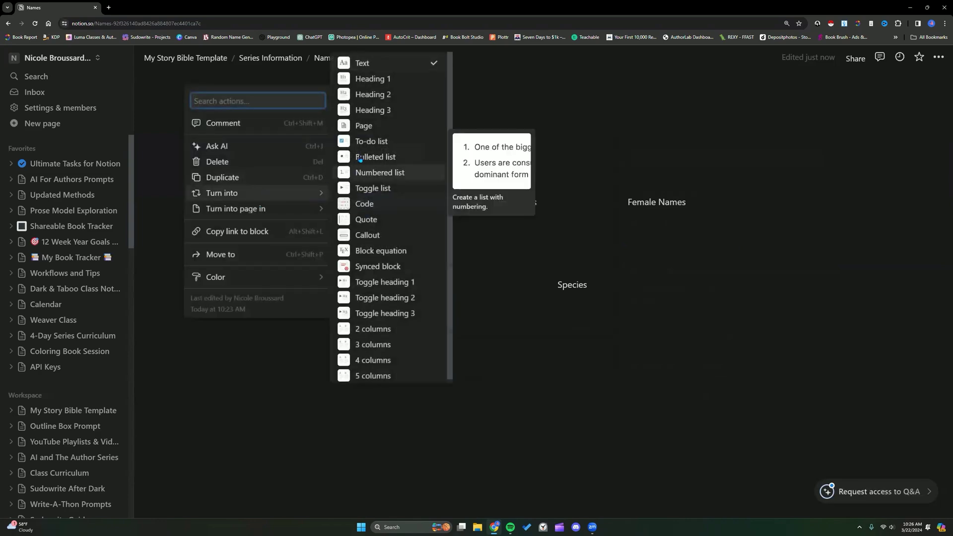
key("Escape")
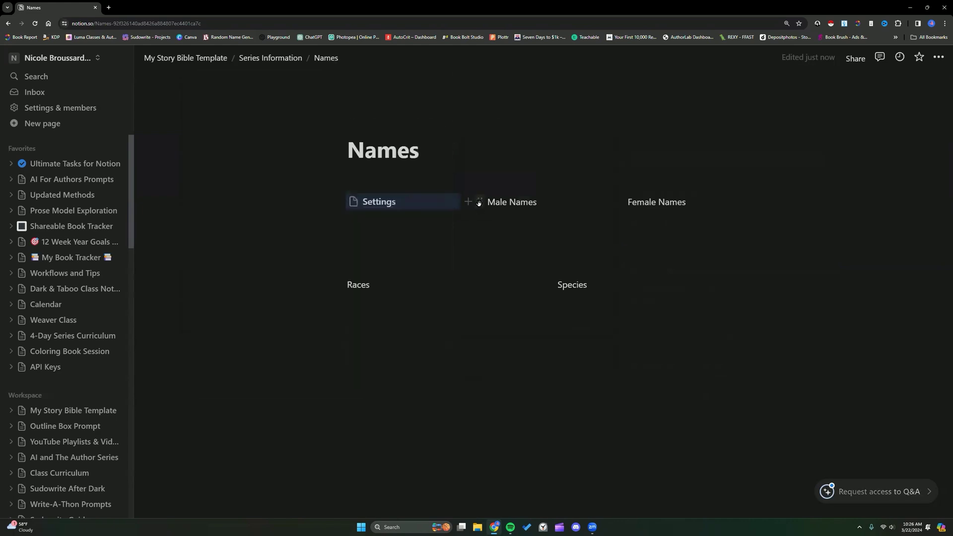
left_click(480, 202)
mouse_move(437, 189)
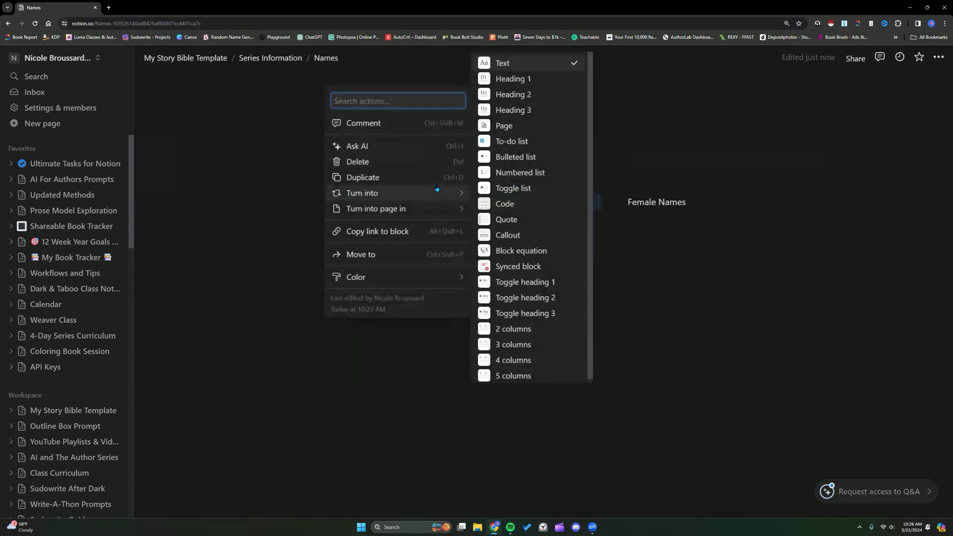
left_click(528, 128)
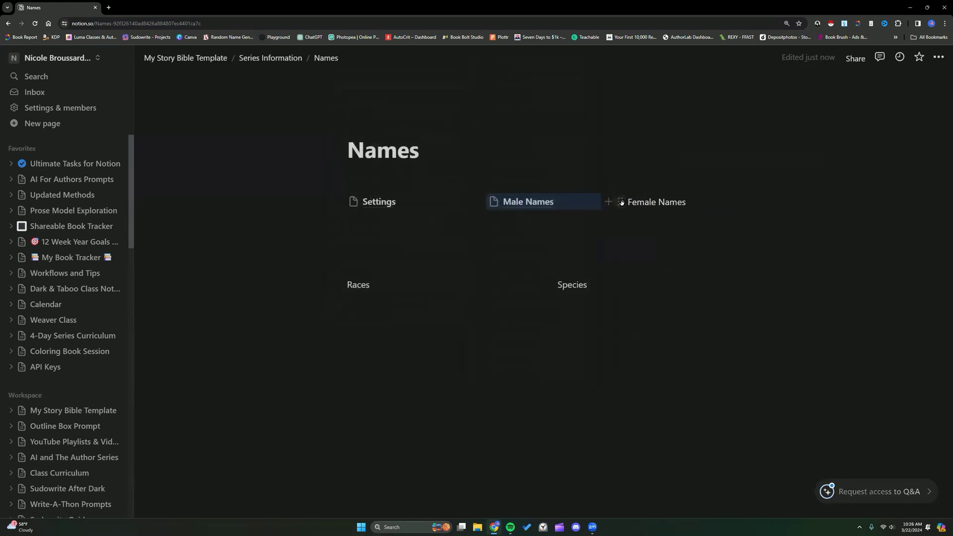
left_click(622, 204)
mouse_move(546, 193)
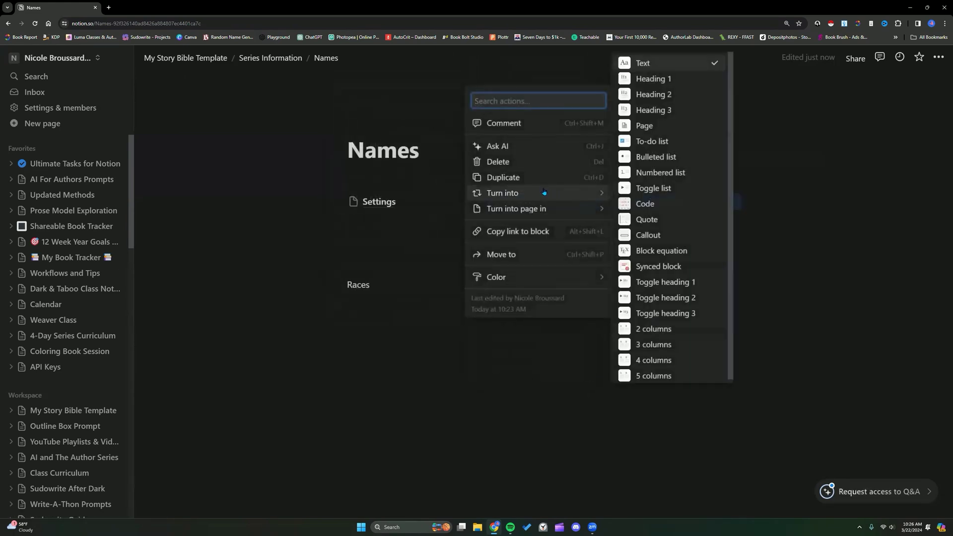
left_click(644, 126)
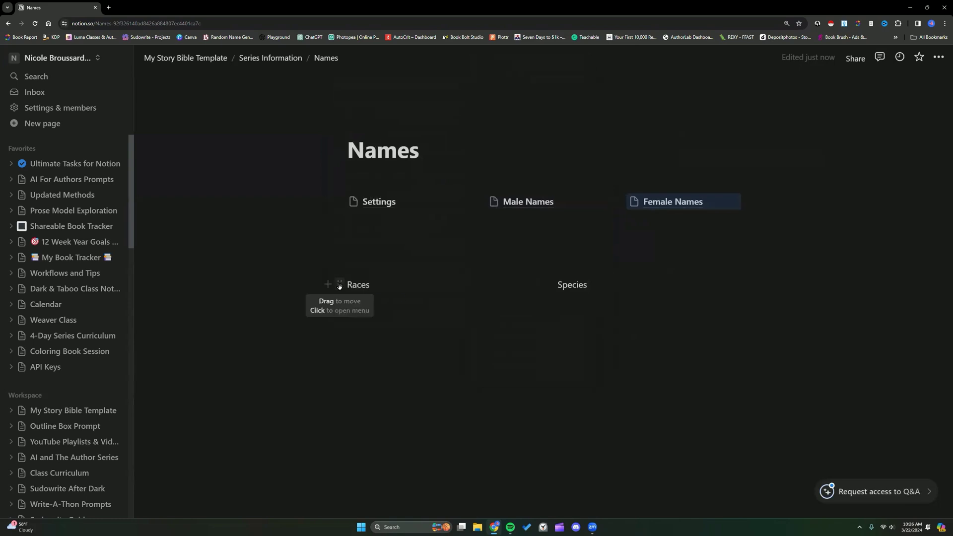
Turn the Races and Species blocks into subpages as well
left_click(338, 285)
mouse_move(313, 276)
left_click(374, 187)
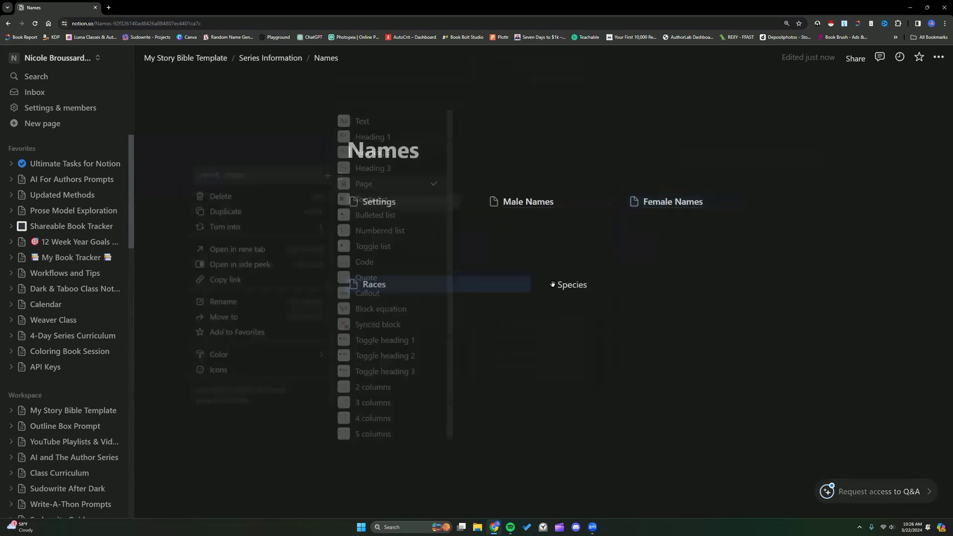
left_click(550, 284)
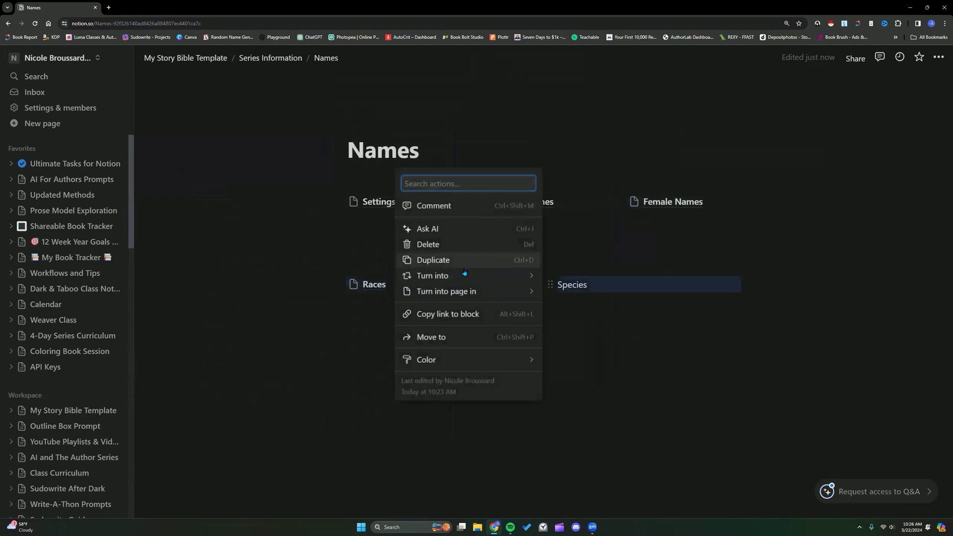
mouse_move(523, 274)
left_click(574, 184)
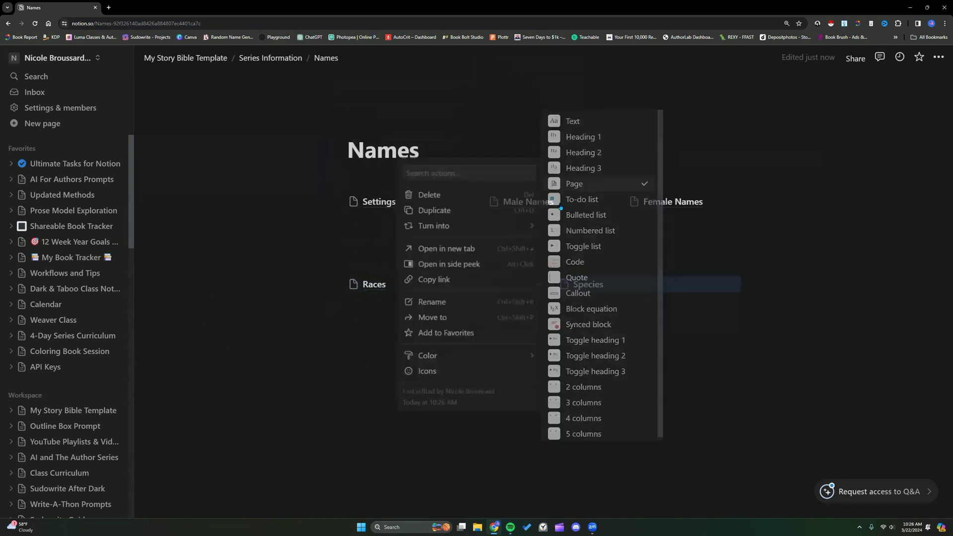
Open the empty Settings page, start a body line, then navigate back to Series Information
left_click(379, 203)
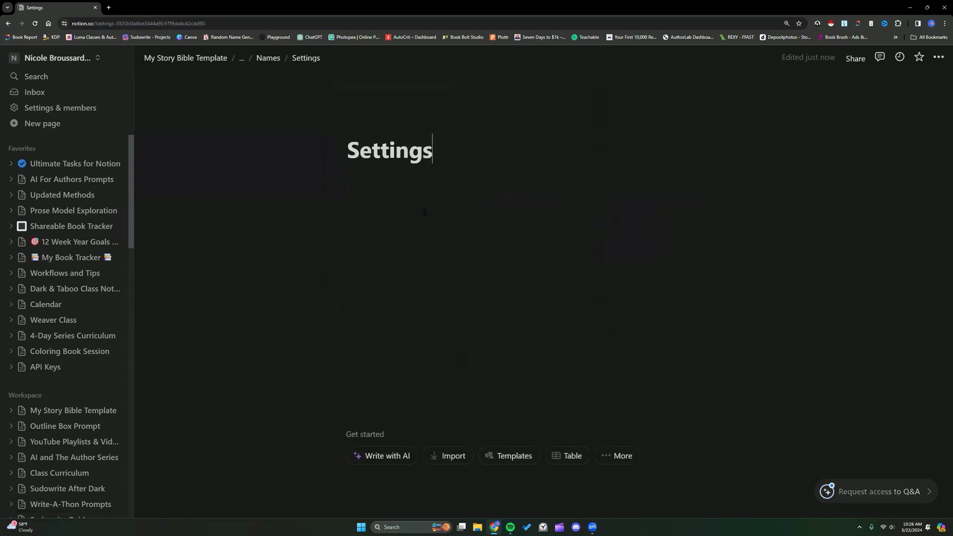
key("Return")
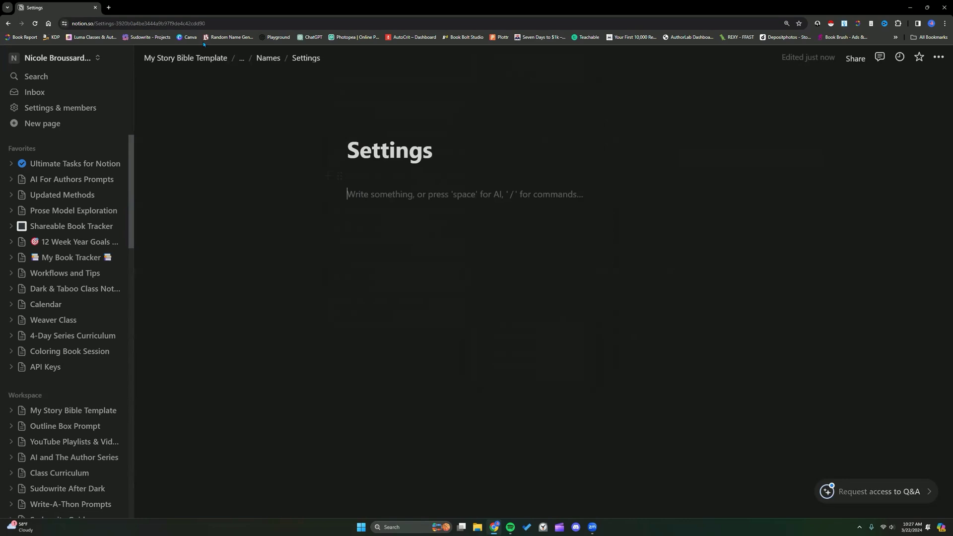
left_click(242, 59)
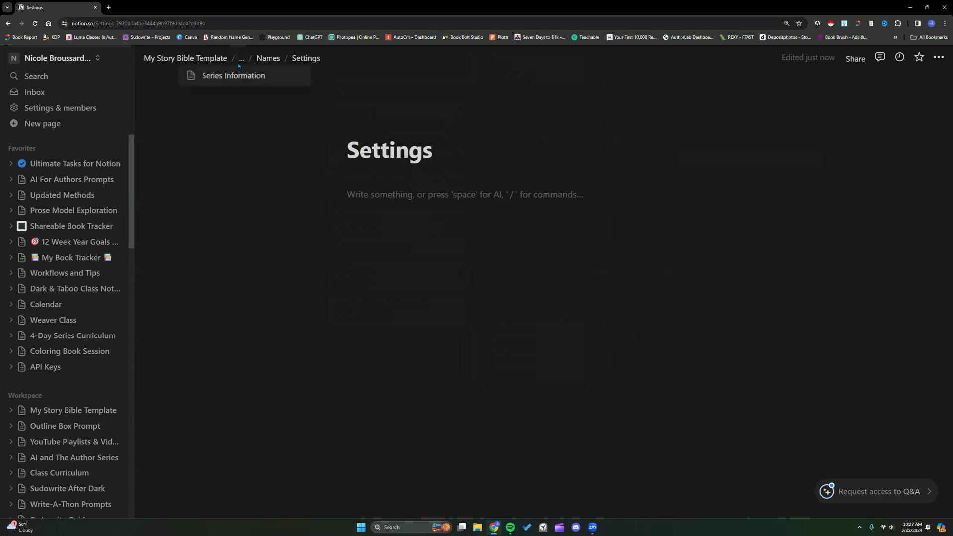
left_click(233, 76)
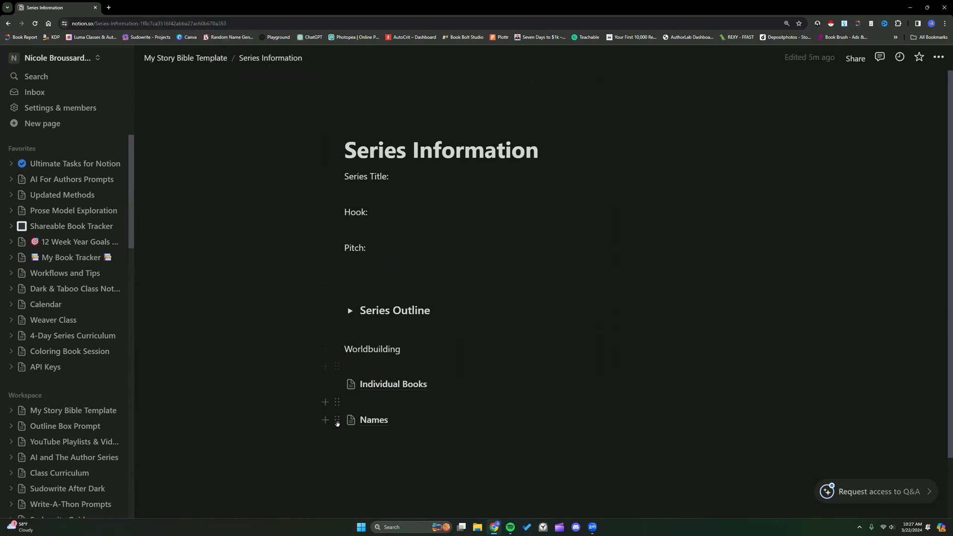
In Individual Books, add a line below Worldbuilding and turn Characters into a subpage
left_click(401, 385)
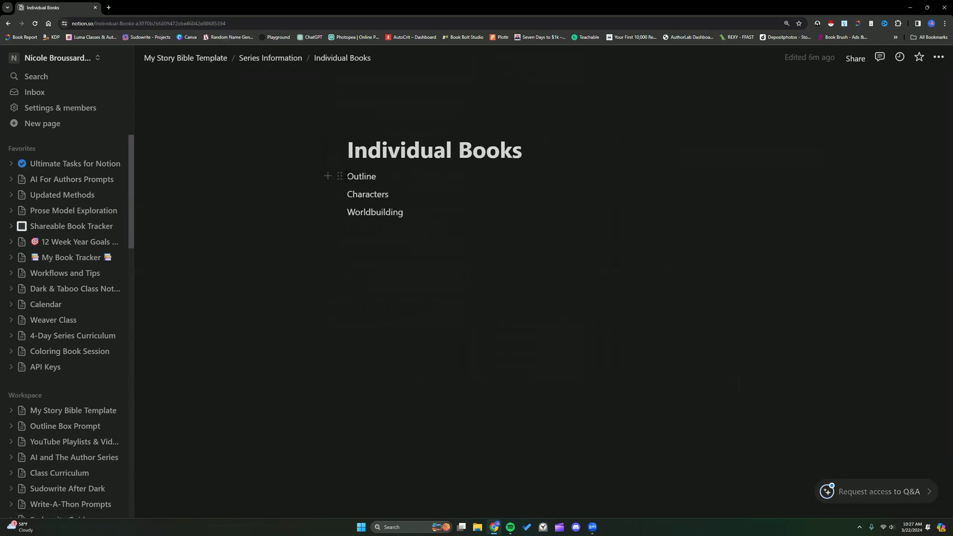
left_click(377, 231)
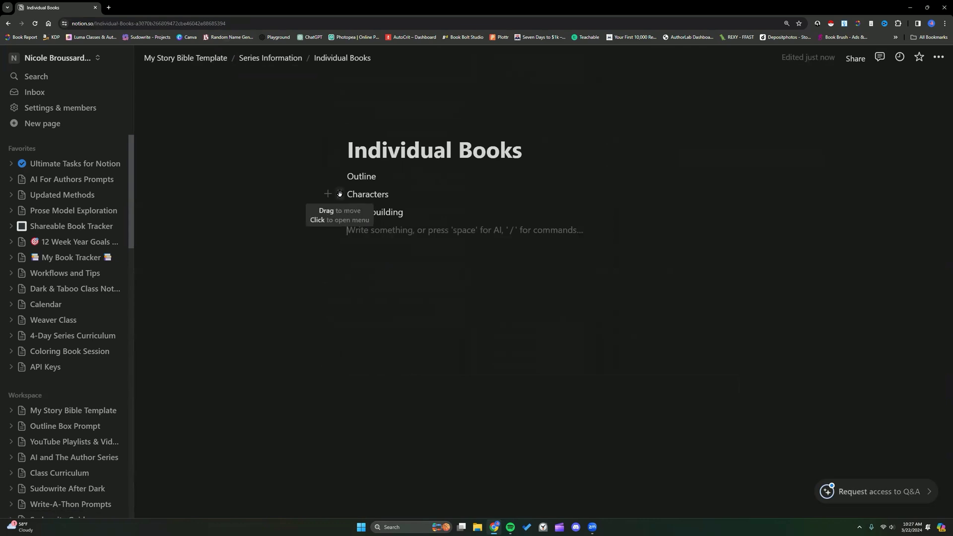
left_click(340, 194)
mouse_move(293, 185)
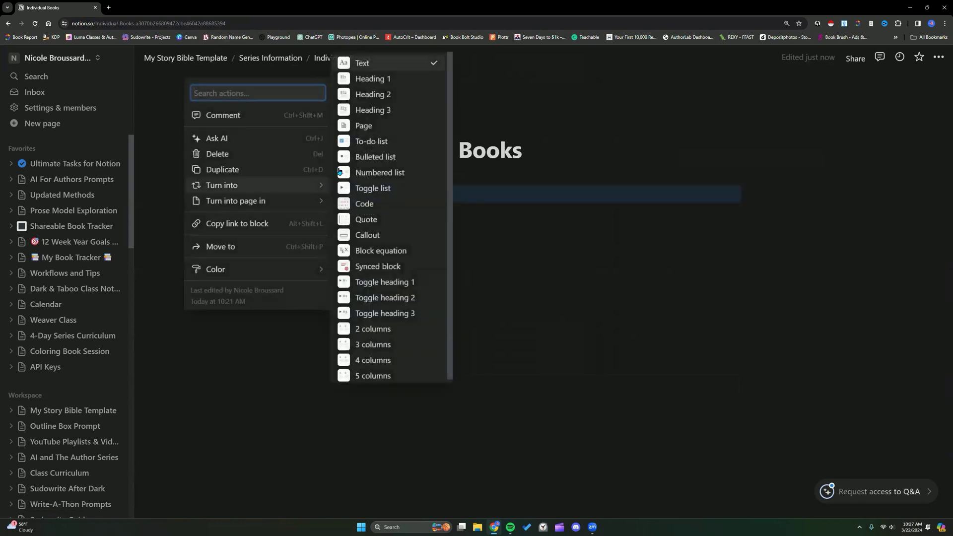
left_click(367, 125)
On the Characters page, write two lines each reading 'Character'
left_click(391, 199)
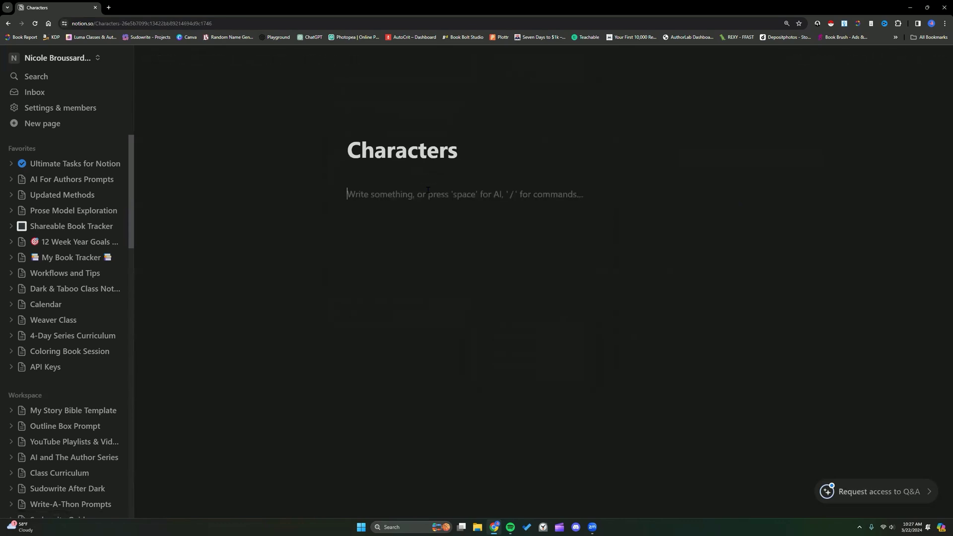
type("Cha")
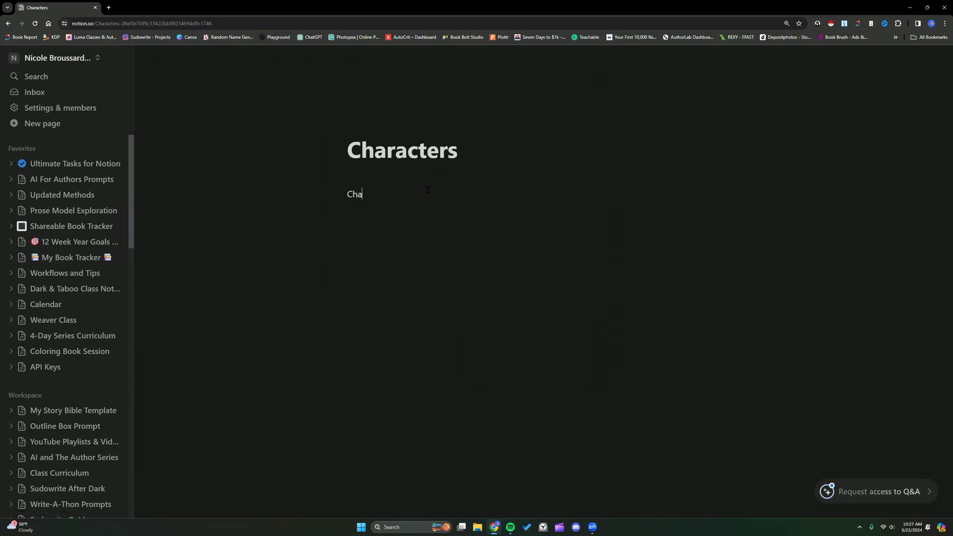
type("racter Descript")
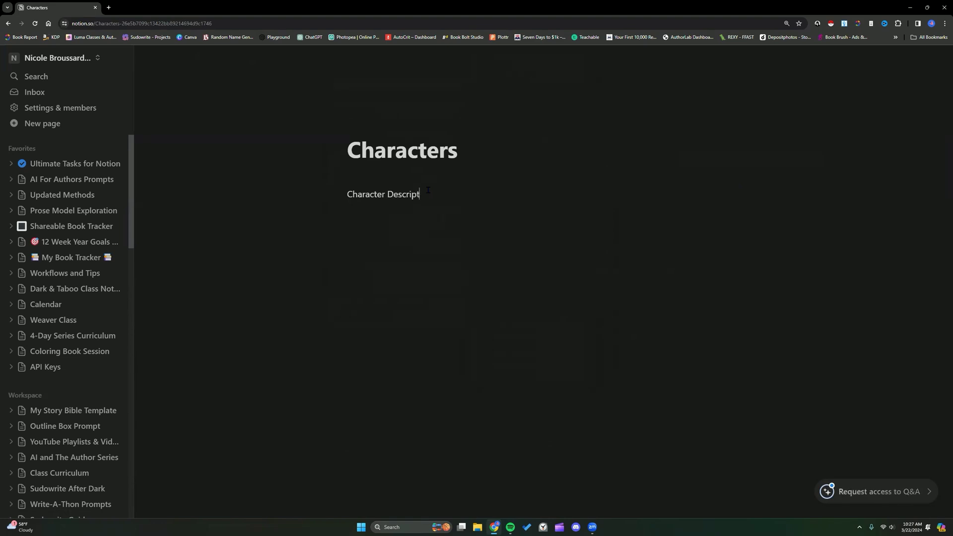
key("BackSpace")
key("BackSpace")
key("BackSpace")
key("BackSpace")
key("BackSpace")
key("BackSpace")
key("BackSpace")
key("BackSpace")
key("Return")
type("Character")
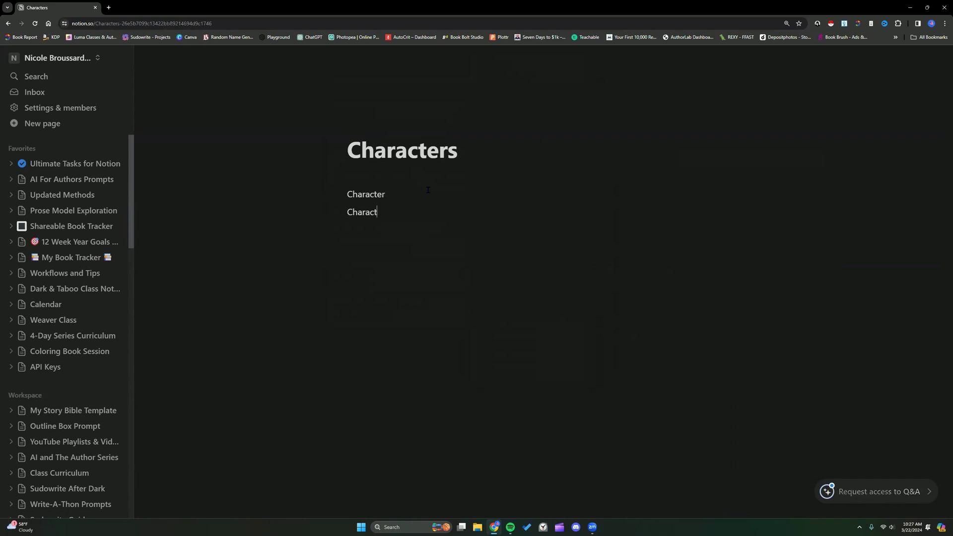
Bring up the block menu for the first Character line, ready to convert it
left_click(340, 194)
mouse_move(291, 184)
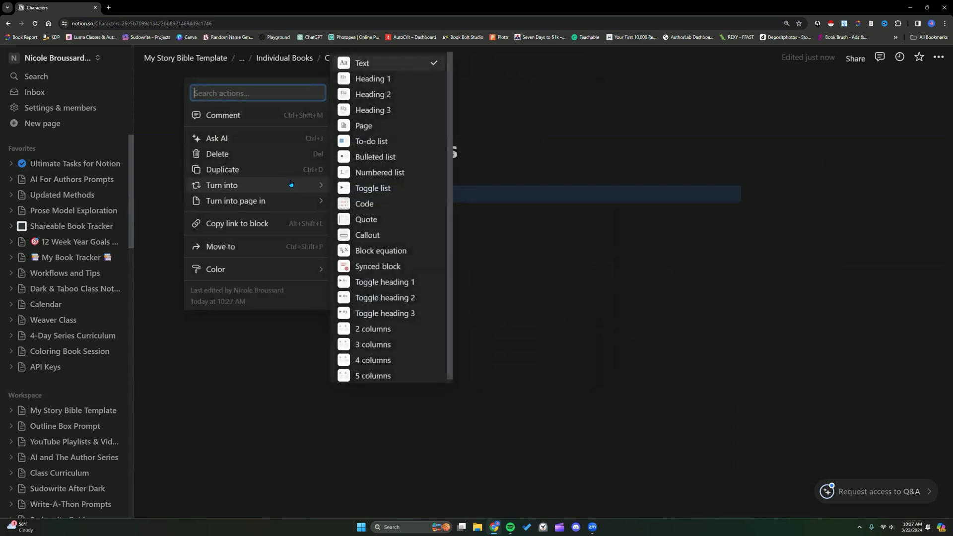
left_click(743, 186)
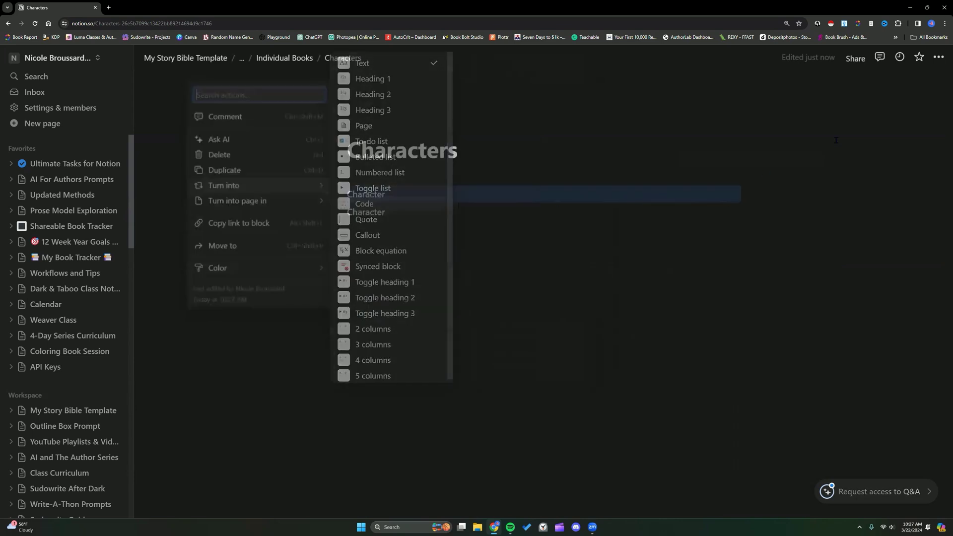
left_click(548, 202)
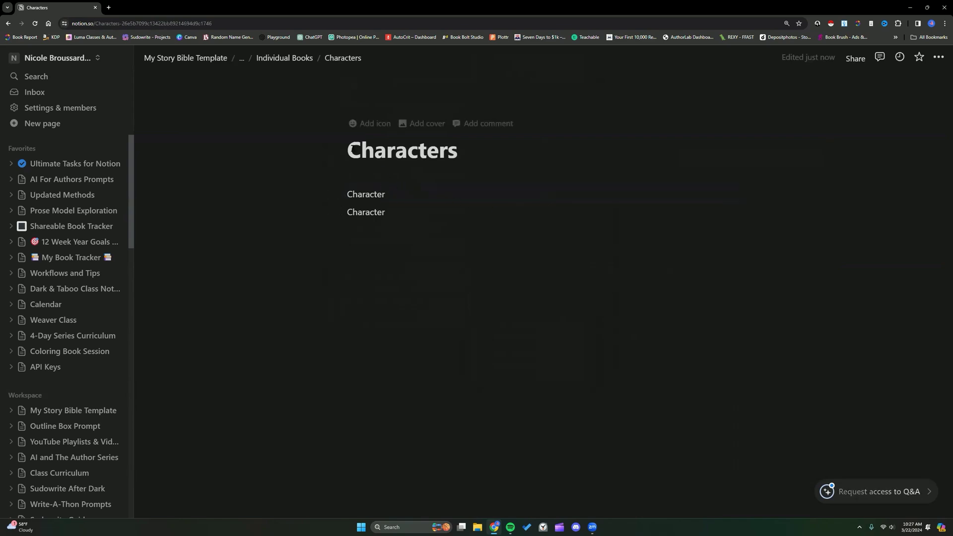
left_click(387, 194)
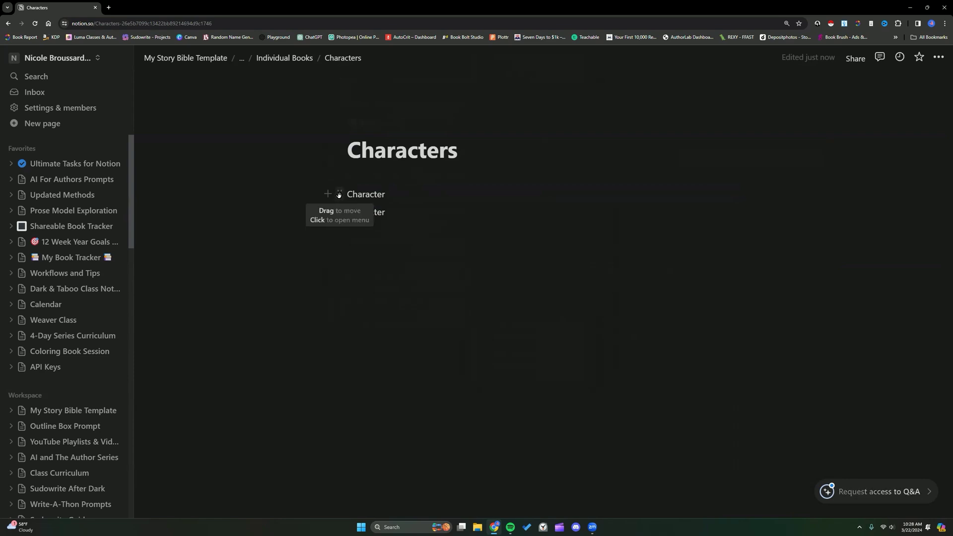
left_click(339, 194)
mouse_move(281, 186)
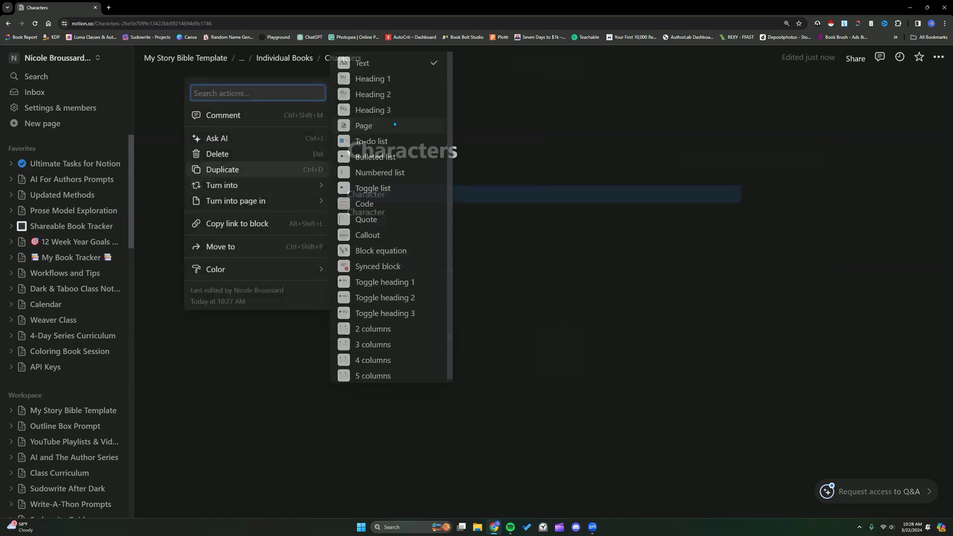
left_click(368, 199)
left_click(339, 194)
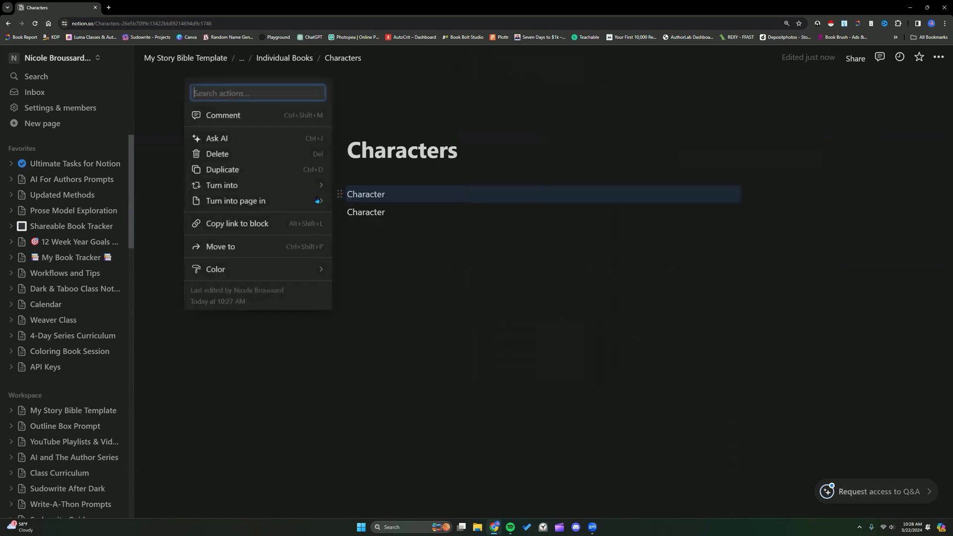
Make the first Character a subpage and the second a level-3 toggle heading
mouse_move(258, 184)
left_click(362, 126)
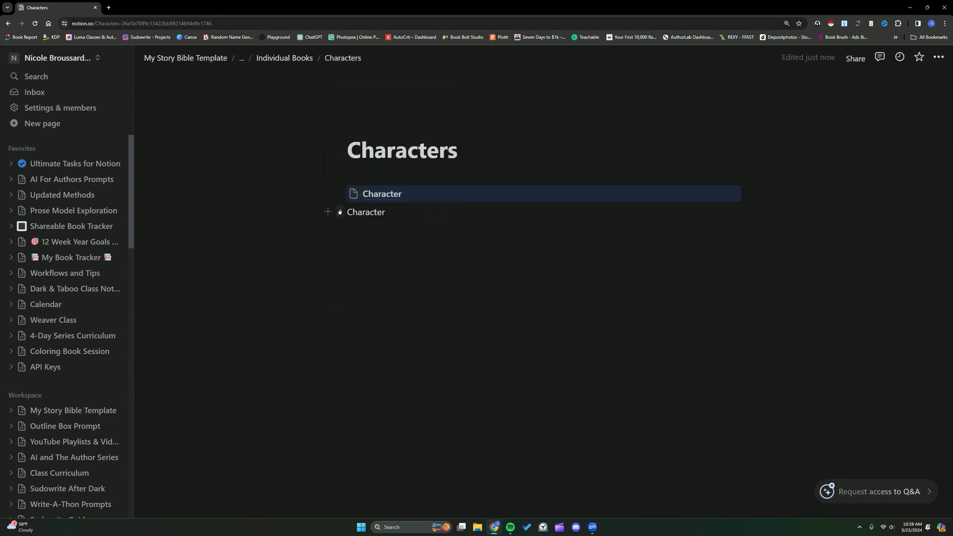
left_click(341, 214)
mouse_move(276, 203)
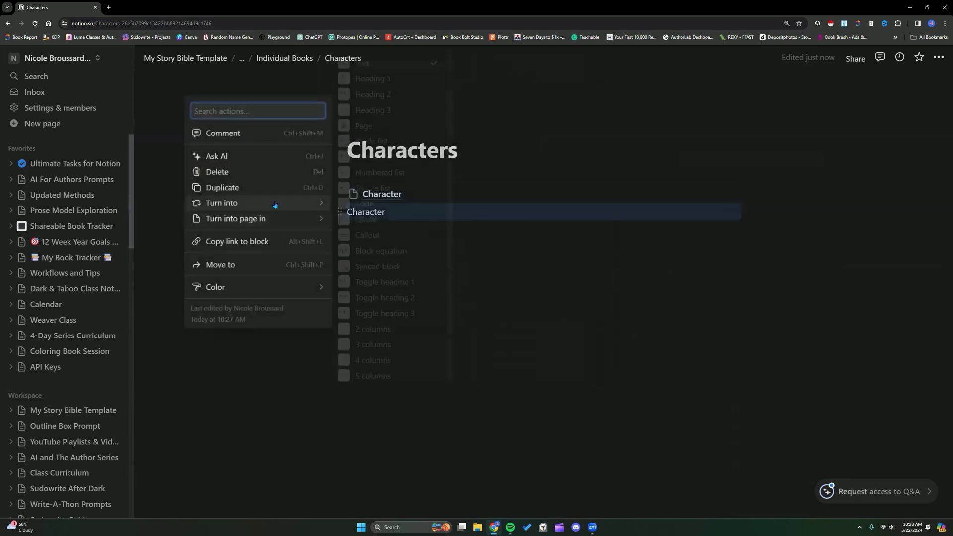
left_click(383, 313)
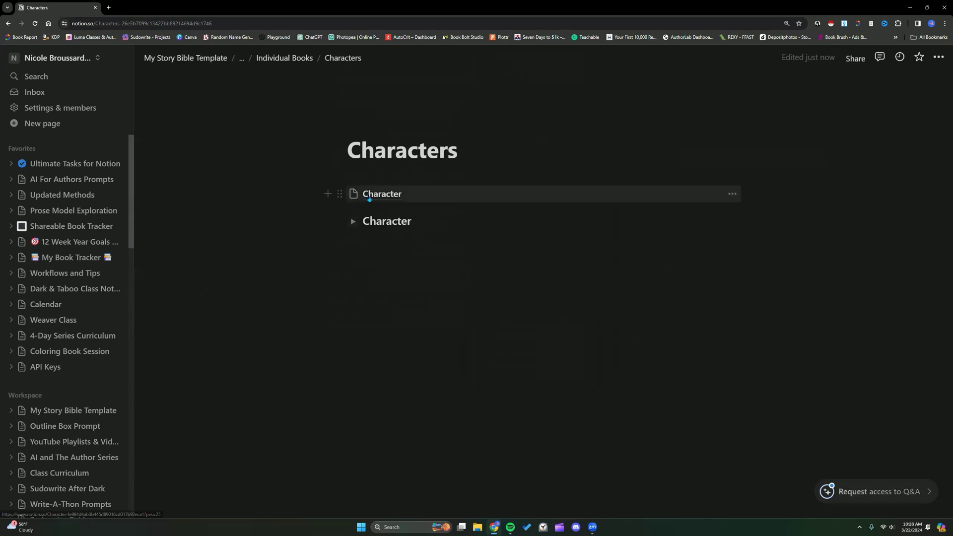
Rename the toggle to 'Character Name' and add a Description line inside it
left_click(353, 222)
left_click(406, 243)
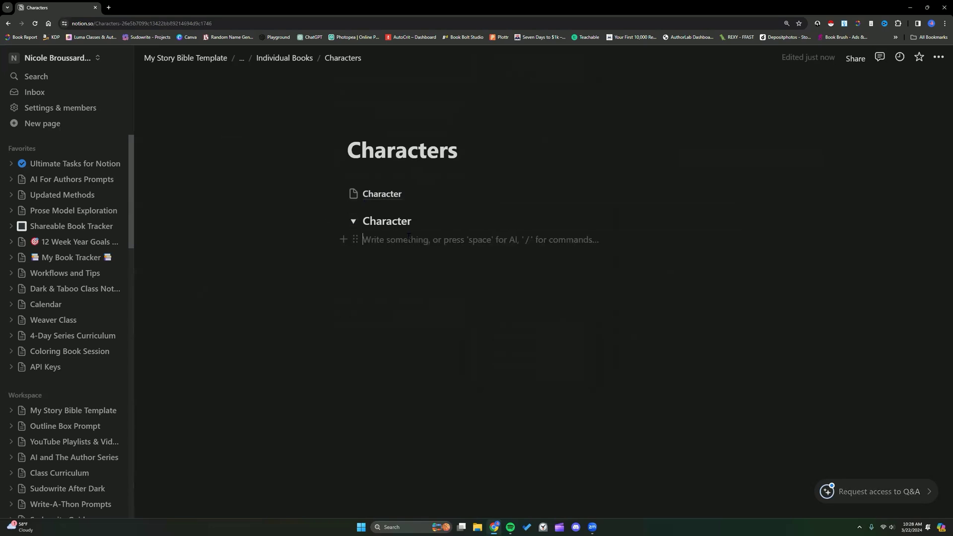
left_click(426, 221)
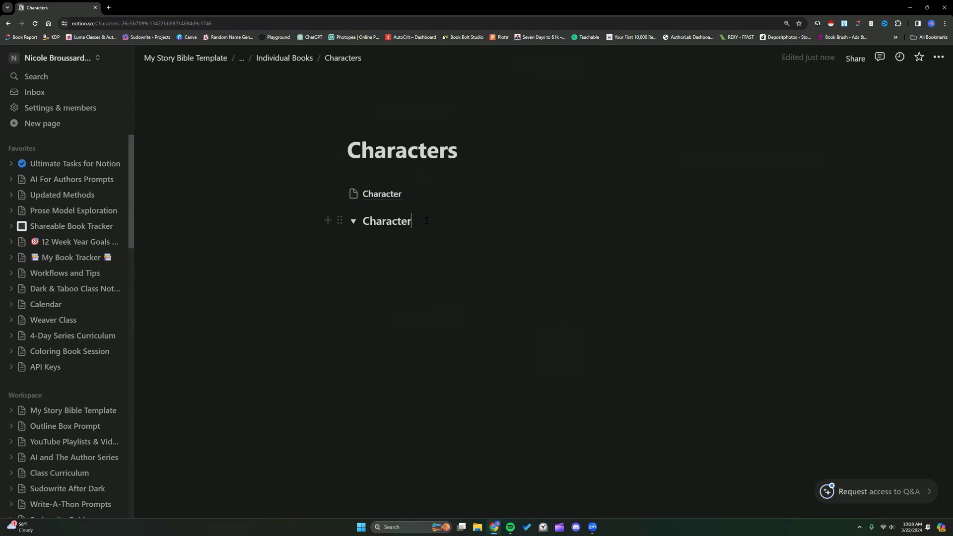
type("Name")
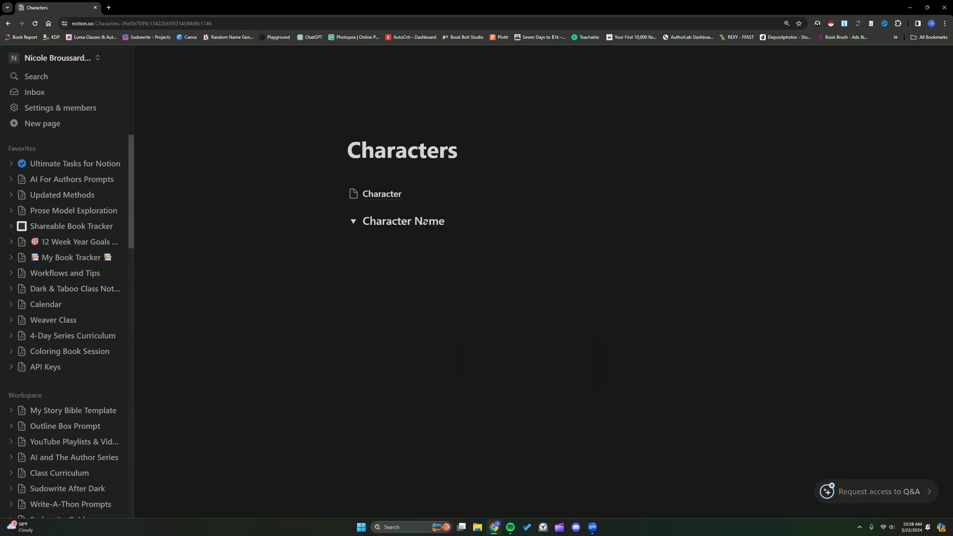
key("Return")
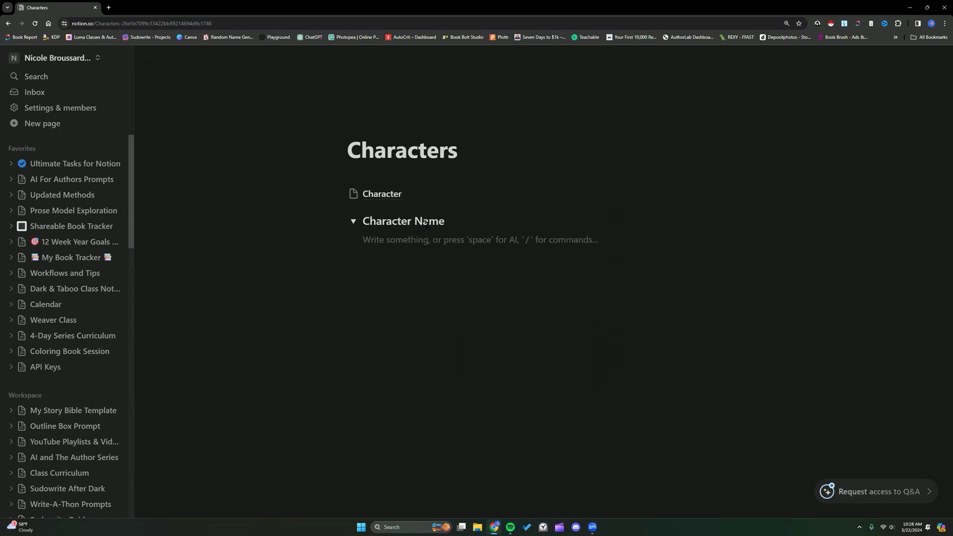
type("Description:")
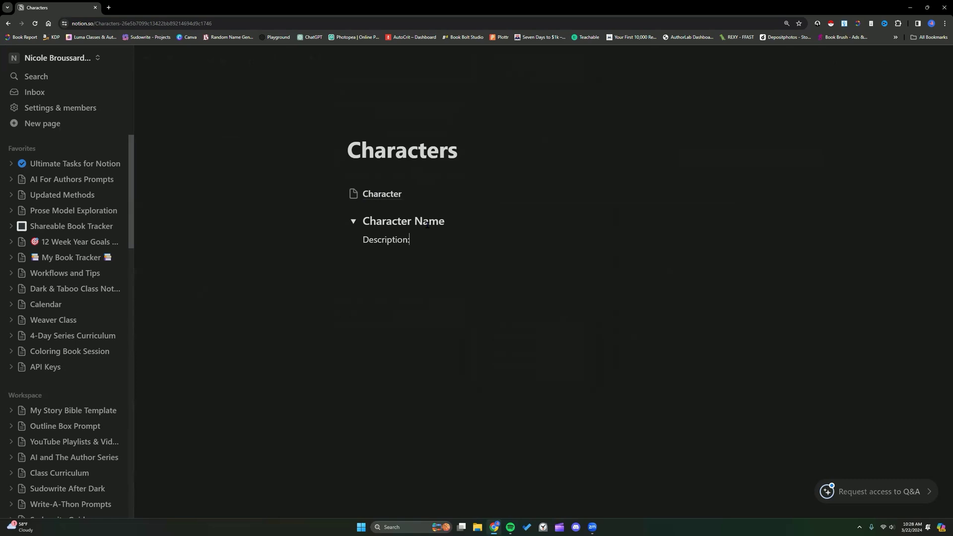
key("Return")
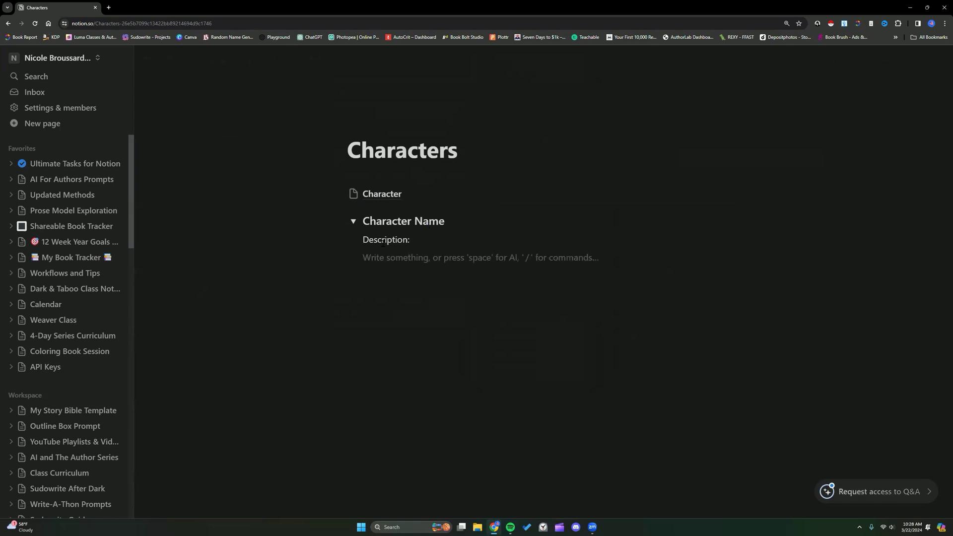
Make Description: and a new Character Arc: line into collapsed toggle headings
left_click(355, 241)
mouse_move(319, 231)
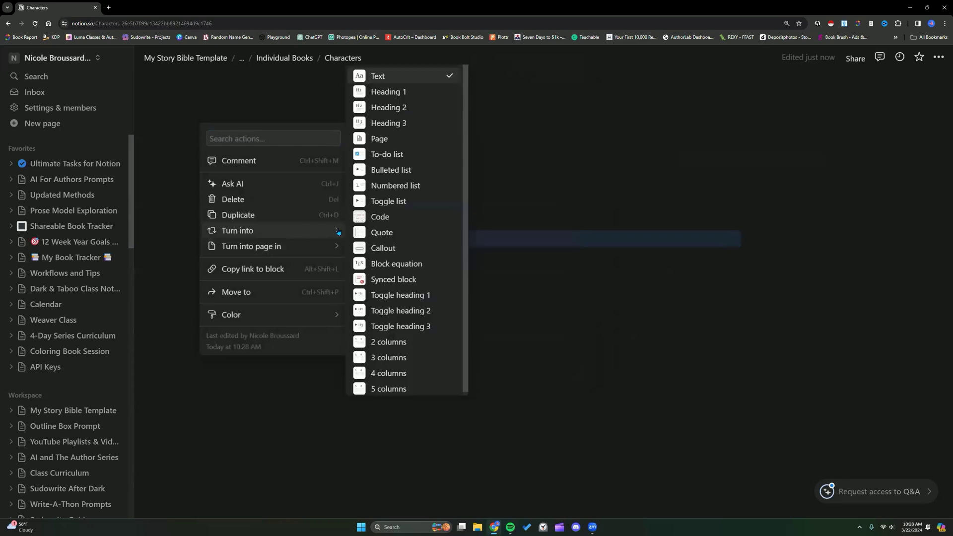
left_click(397, 326)
left_click(368, 248)
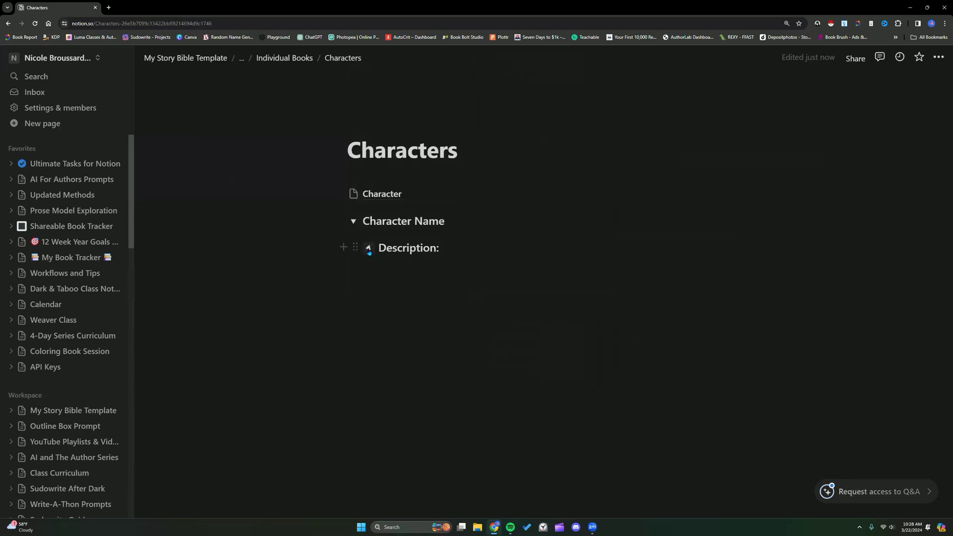
left_click(393, 267)
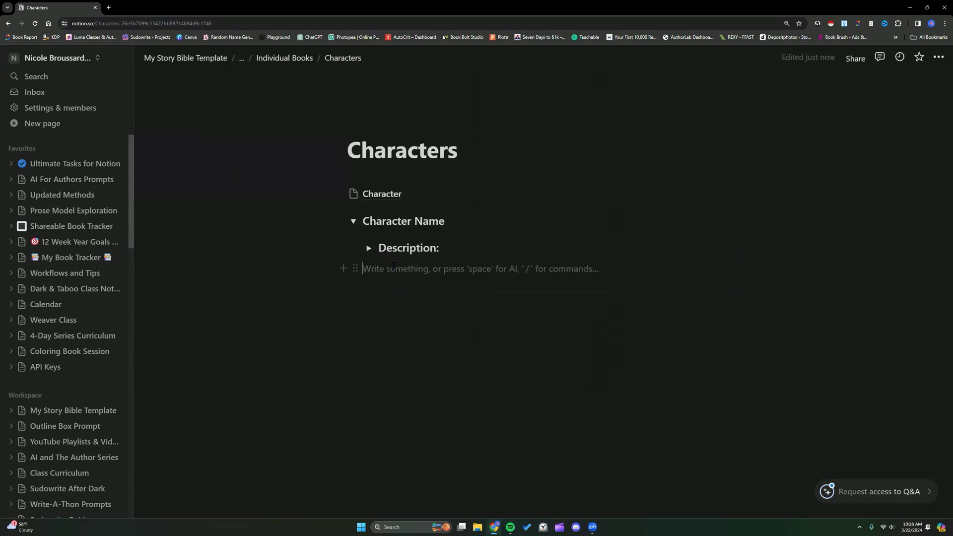
type("Character ARc")
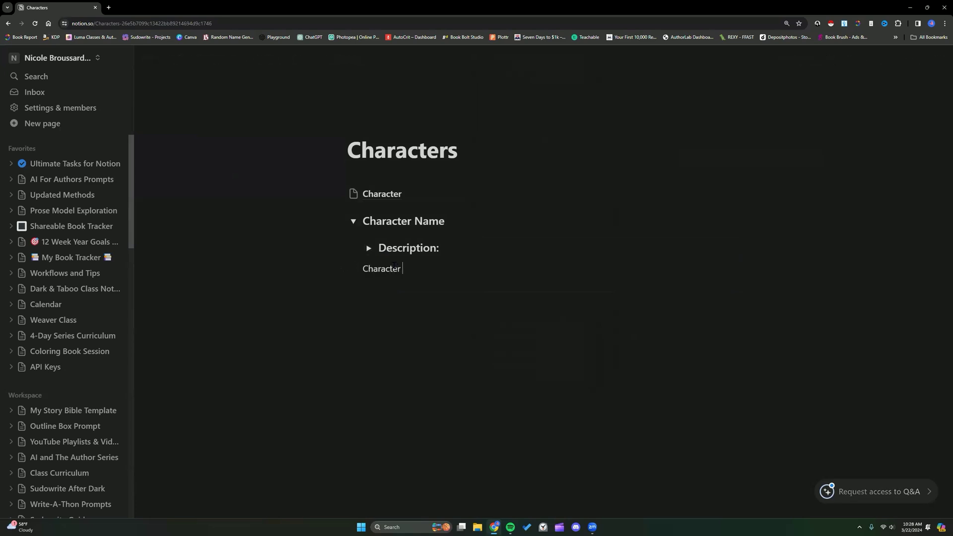
key("BackSpace")
key("BackSpace")
type("rc:")
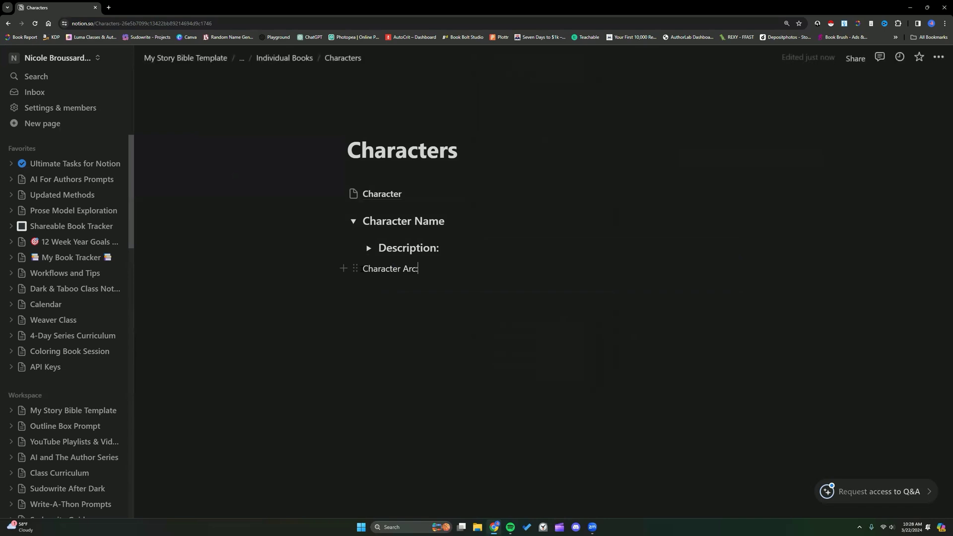
left_click(355, 268)
mouse_move(321, 263)
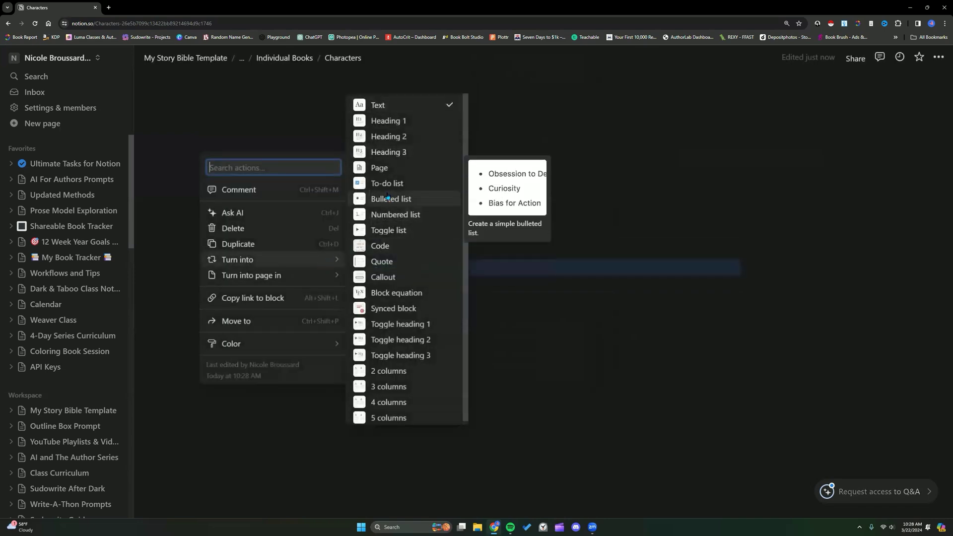
left_click(419, 354)
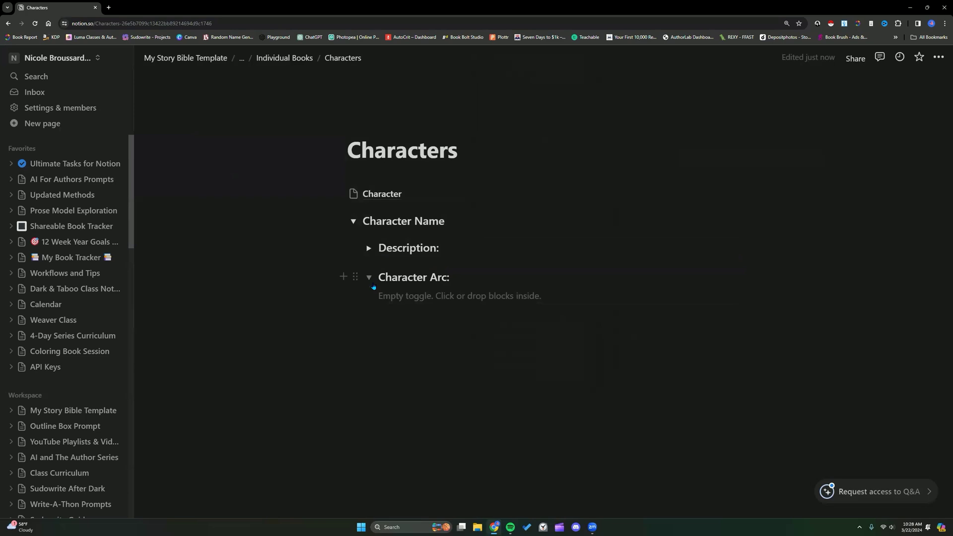
left_click(368, 279)
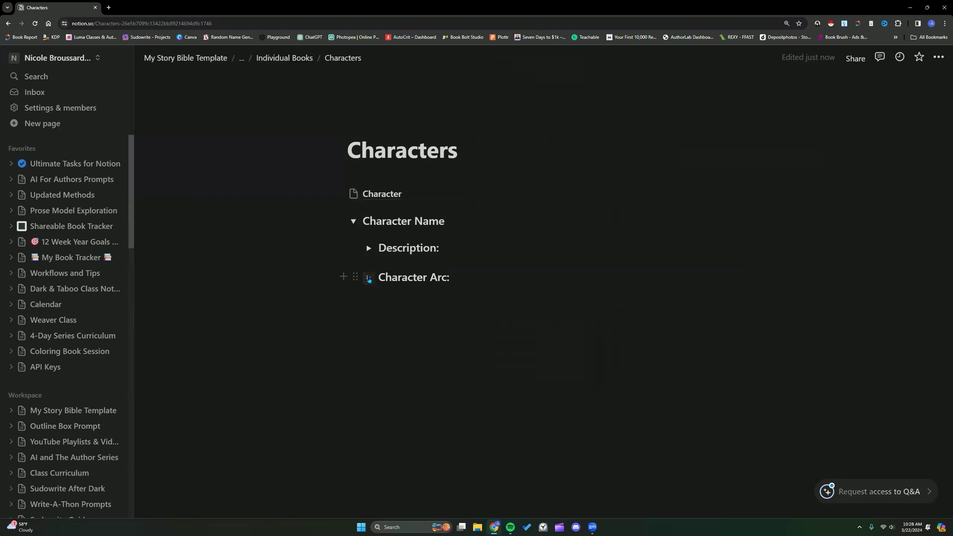
Add a plain-text Notes line below Character Arc
left_click(403, 303)
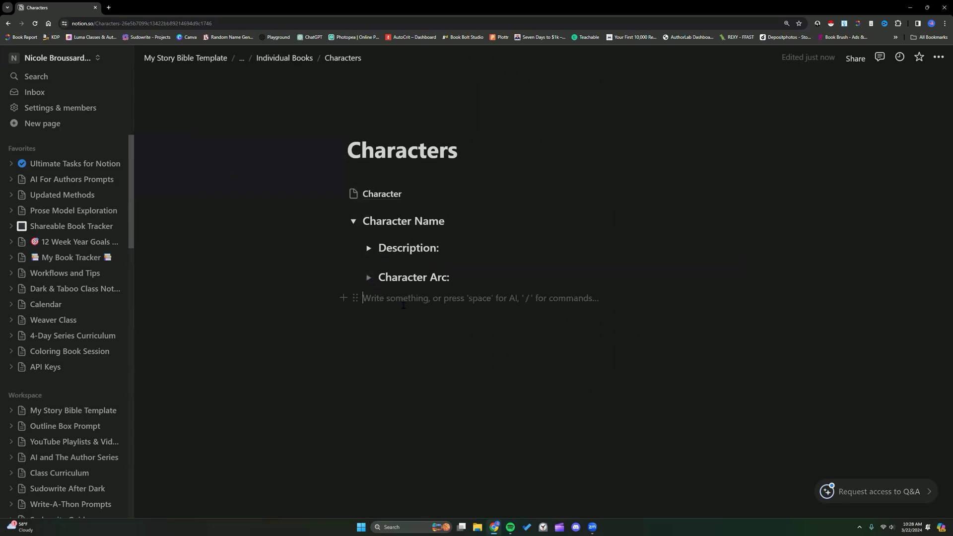
type("Notes:")
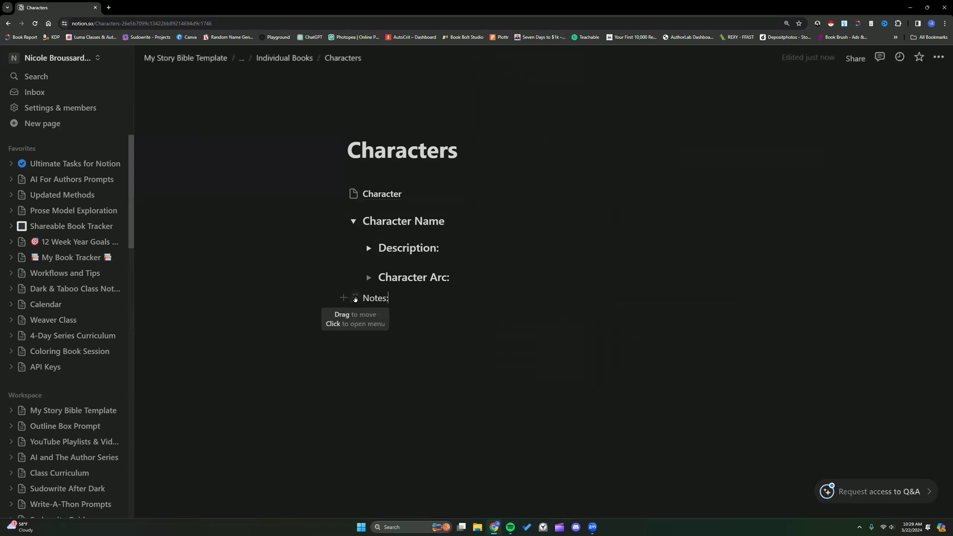
left_click(356, 299)
mouse_move(263, 289)
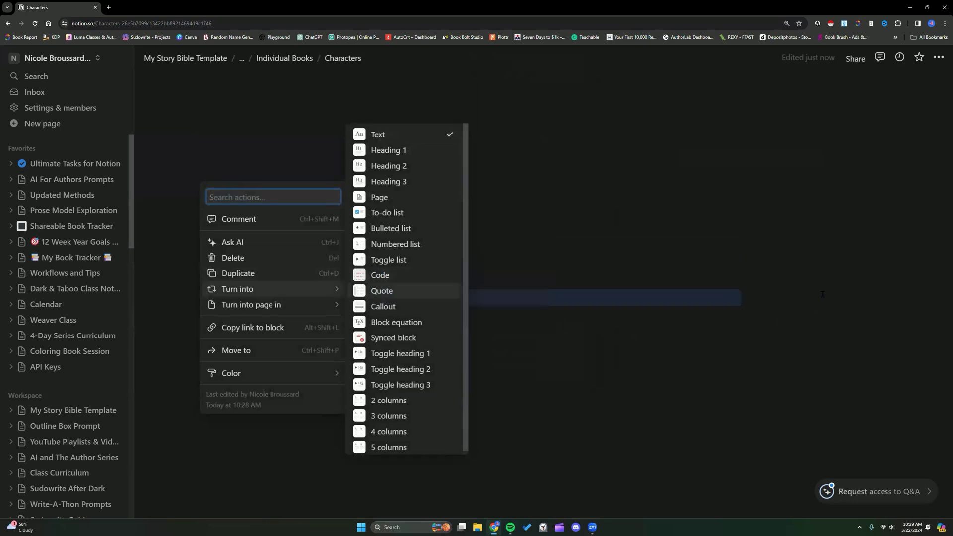
key("Escape")
key("Return")
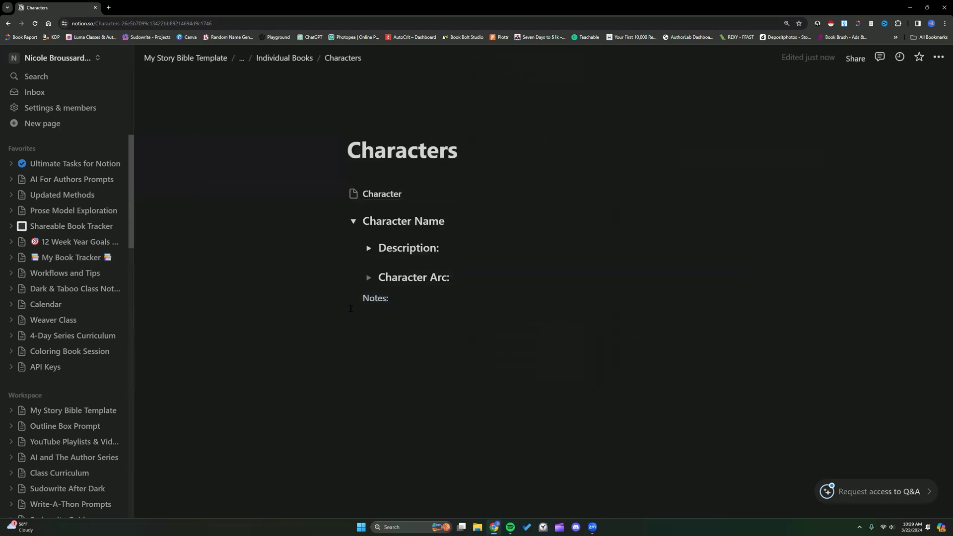
Move Notes directly under Character Name, collapse the toggle, and duplicate it twice
left_click_drag(354, 298, 375, 234)
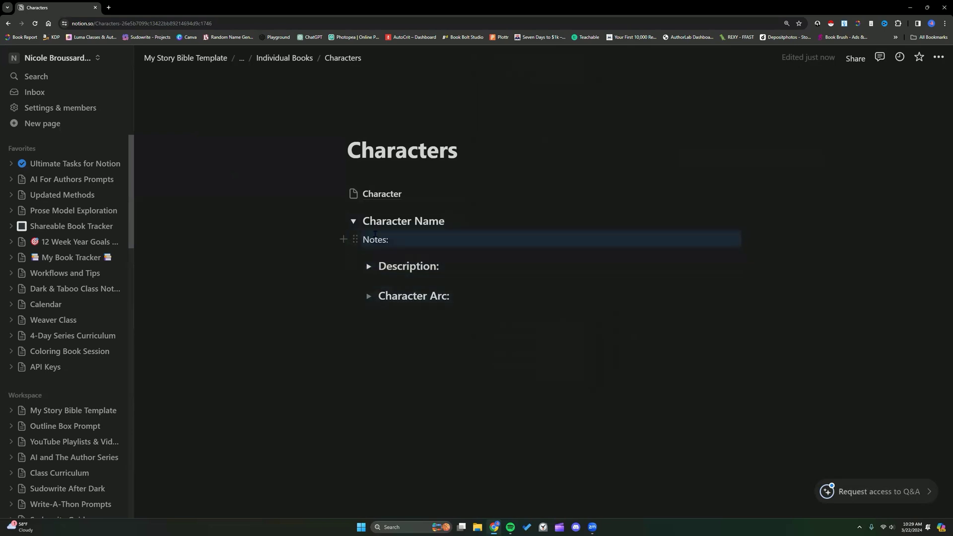
left_click(352, 222)
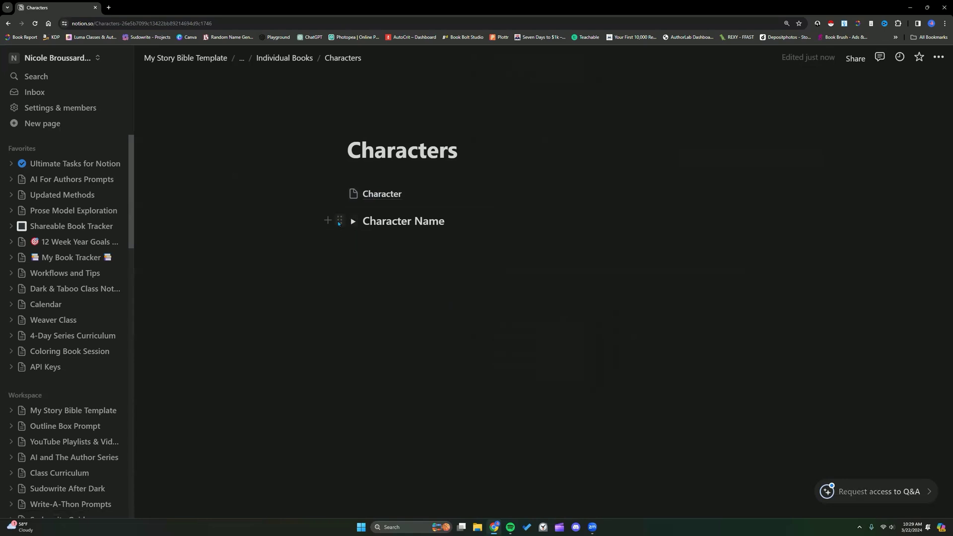
left_click(340, 221)
mouse_move(284, 213)
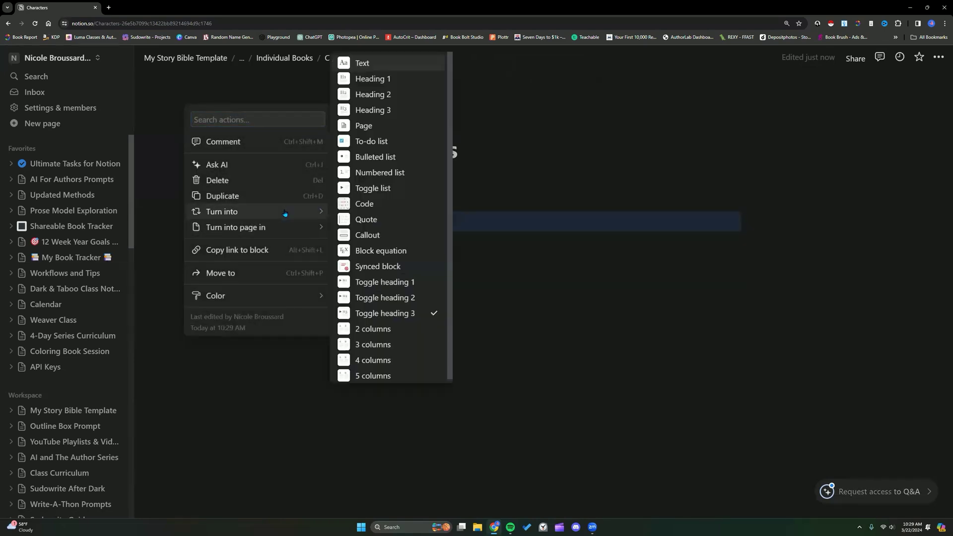
left_click(276, 196)
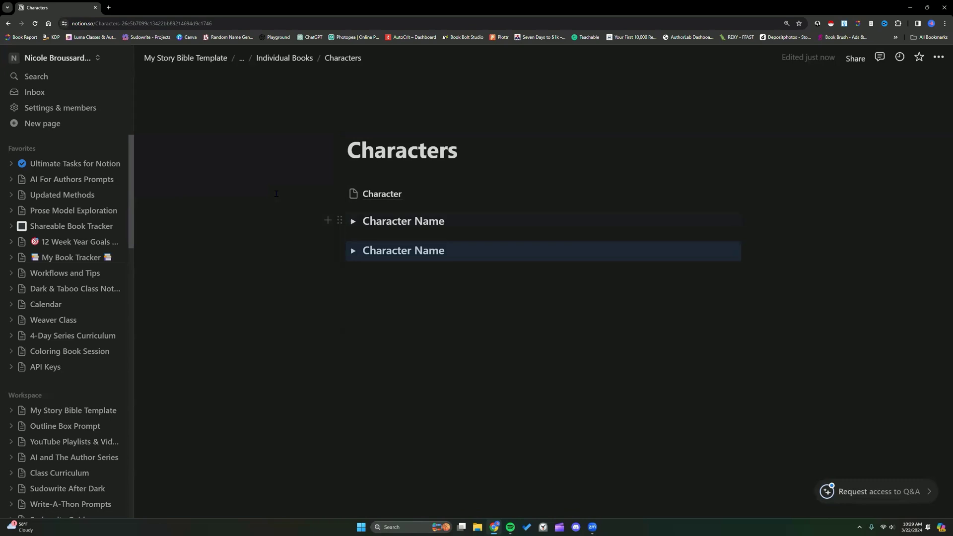
left_click(339, 250)
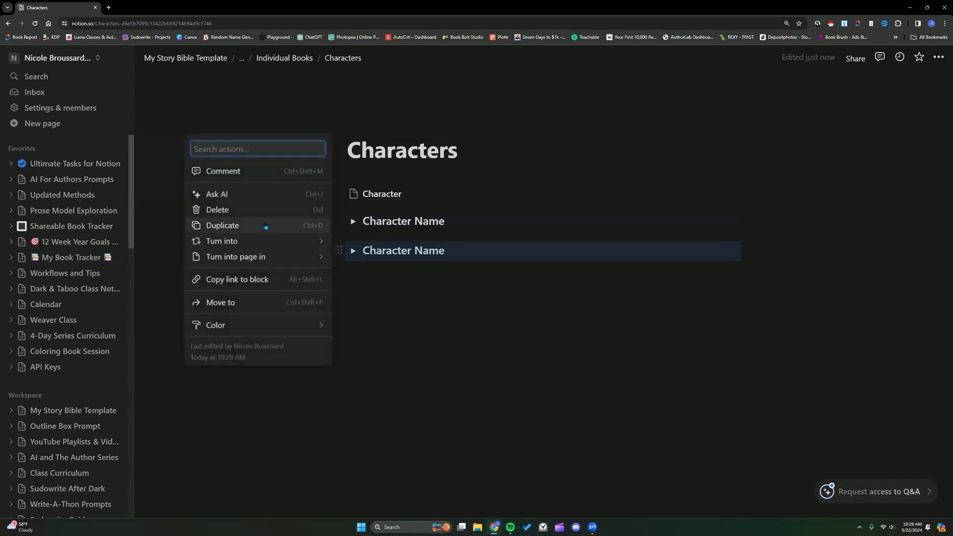
left_click(265, 225)
Duplicate the Character subpage twice to get Character (1) and Character (2)
left_click(339, 193)
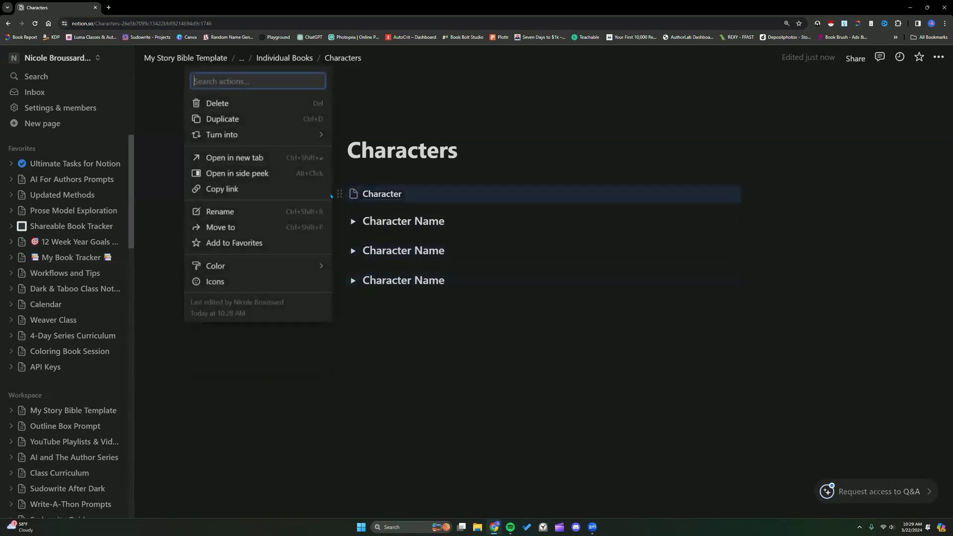
left_click(259, 121)
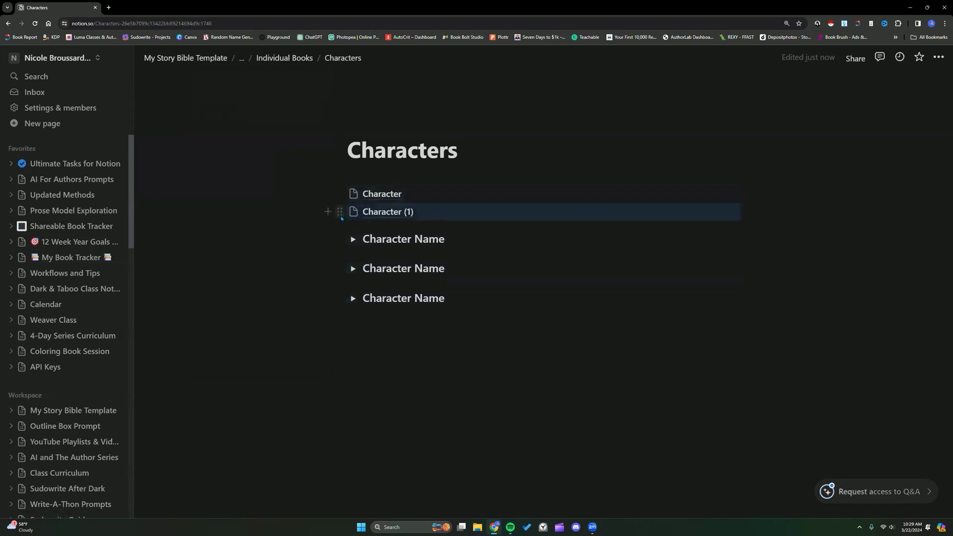
left_click(339, 212)
left_click(222, 136)
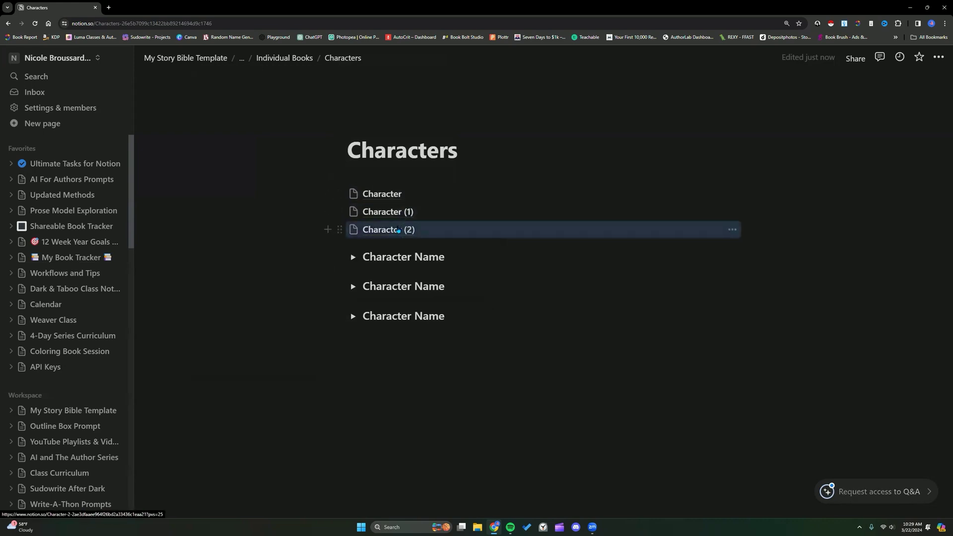
mouse_move(398, 231)
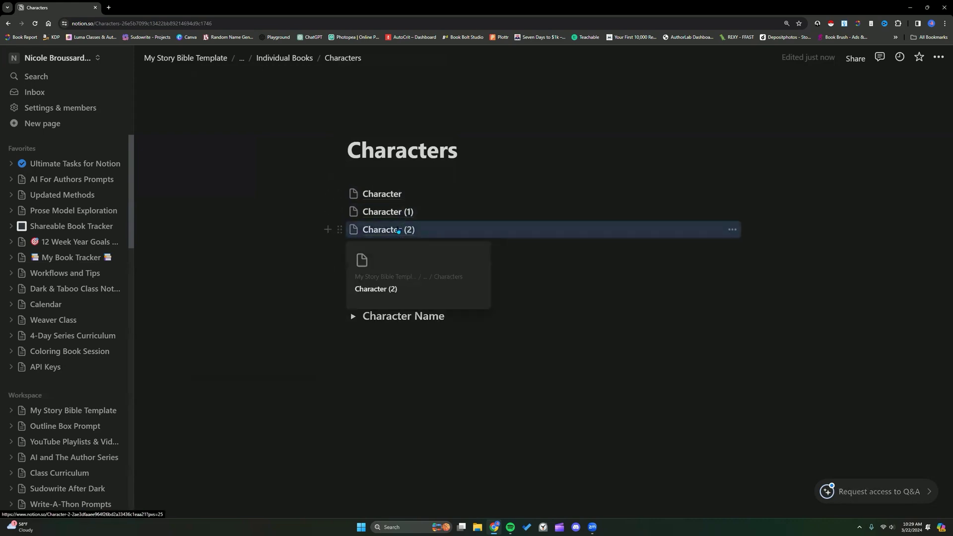
left_click(416, 351)
Add a 'Minor Characters' line, turn it into a page, and open it
key("Return")
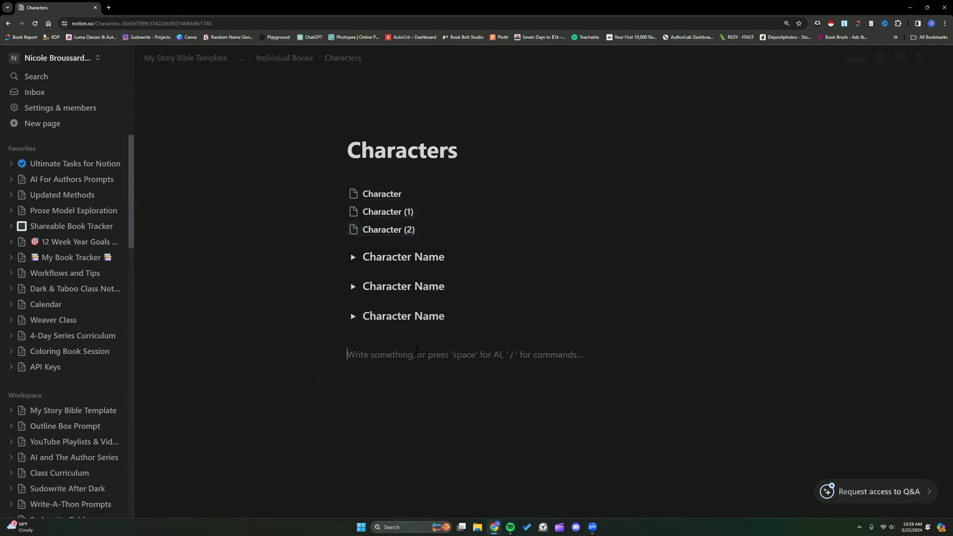
type("Minor Characters")
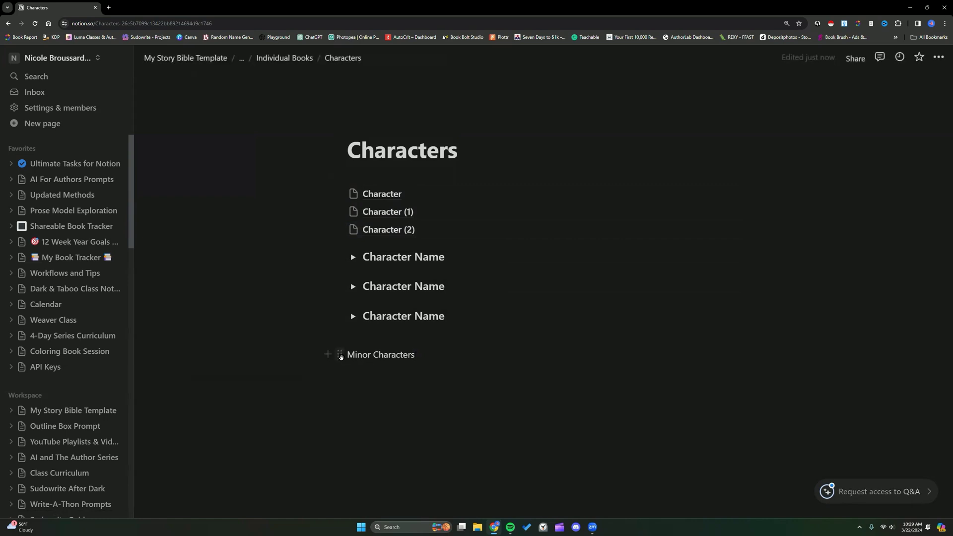
left_click(340, 356)
mouse_move(273, 343)
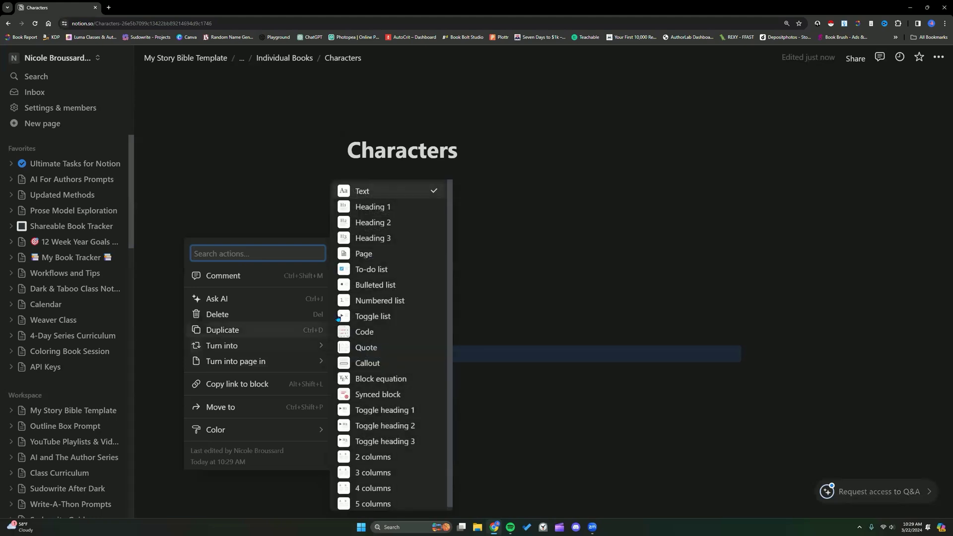
left_click(376, 256)
left_click(436, 356)
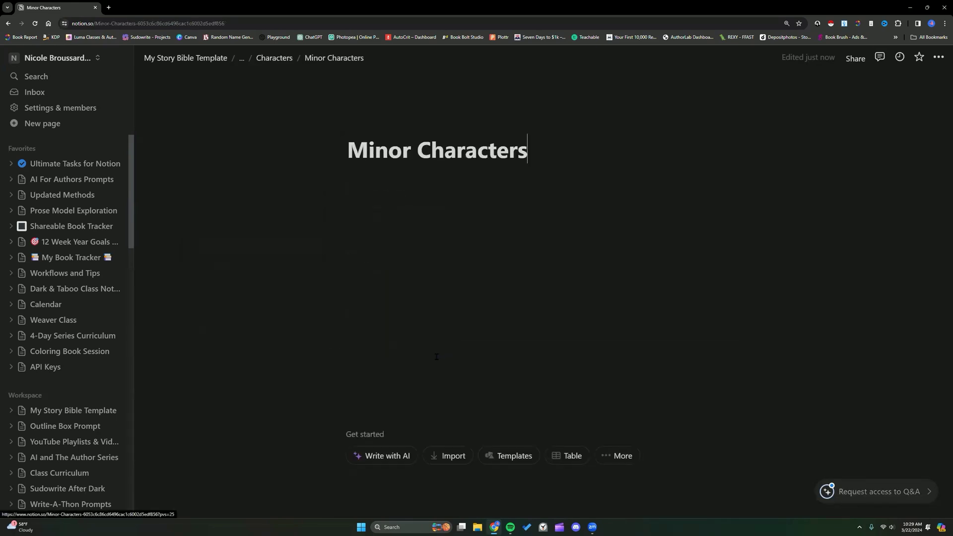
Write 'Character Name' and make it a level-3 toggle heading
key("Return")
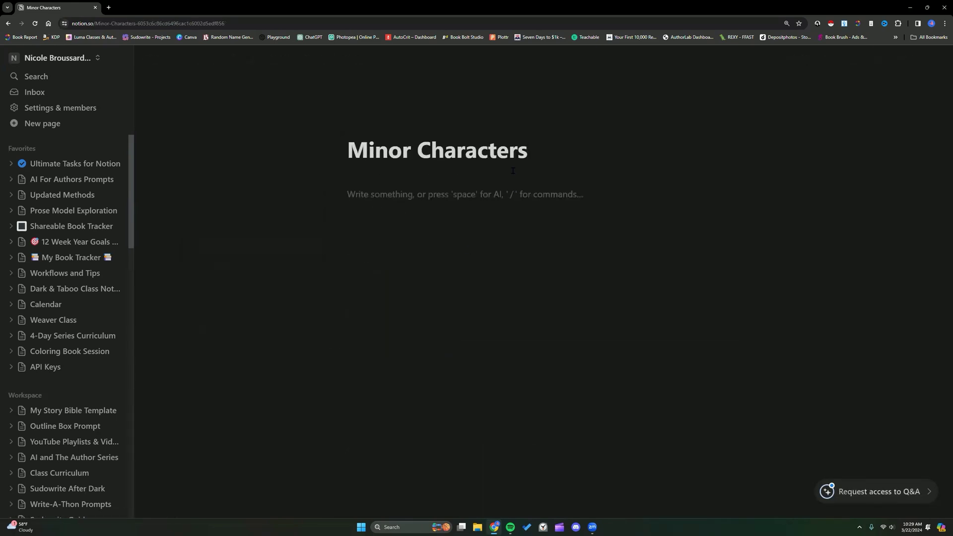
type("Role In s")
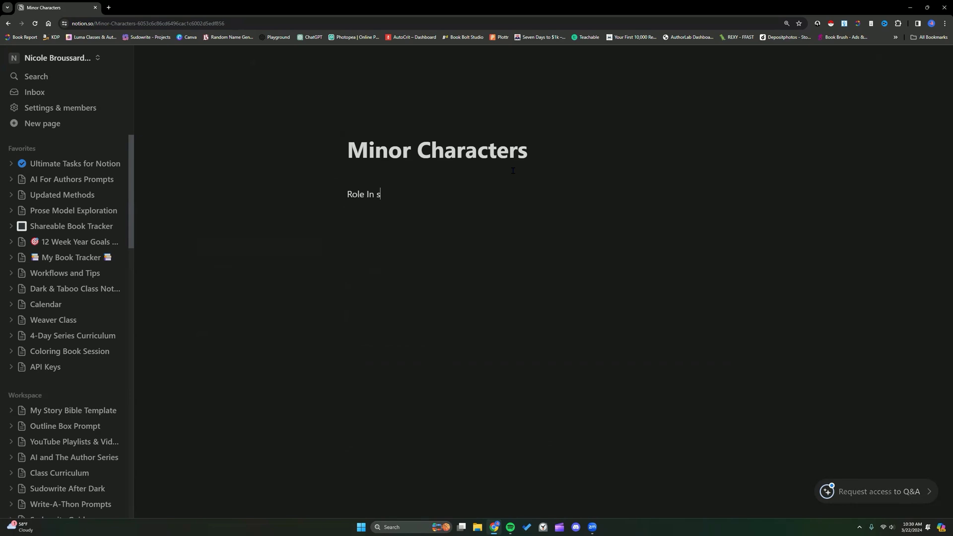
key("BackSpace")
key("BackSpace")
key("BackSpace")
key("BackSpace")
key("BackSpace")
key("BackSpace")
key("BackSpace")
key("BackSpace")
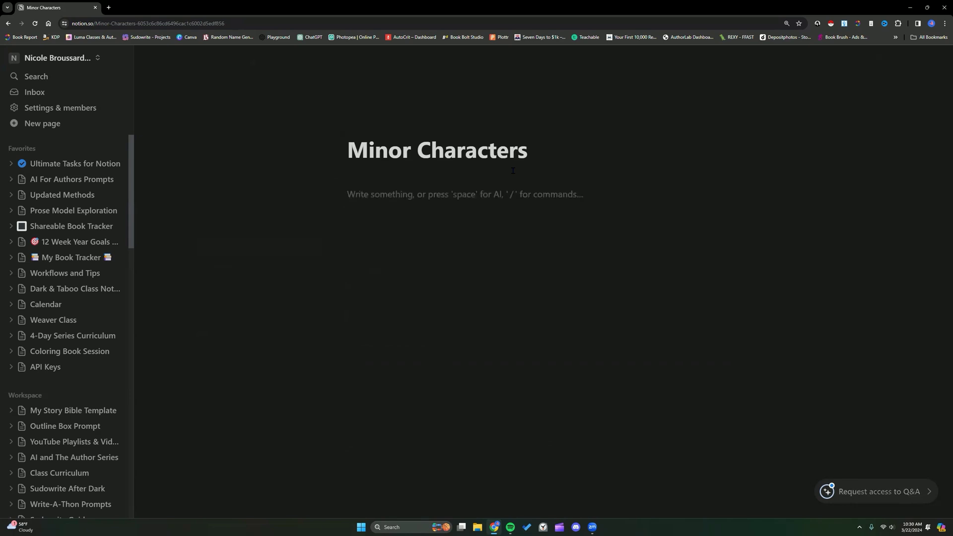
type("C")
key("BackSpace")
type("Character Name")
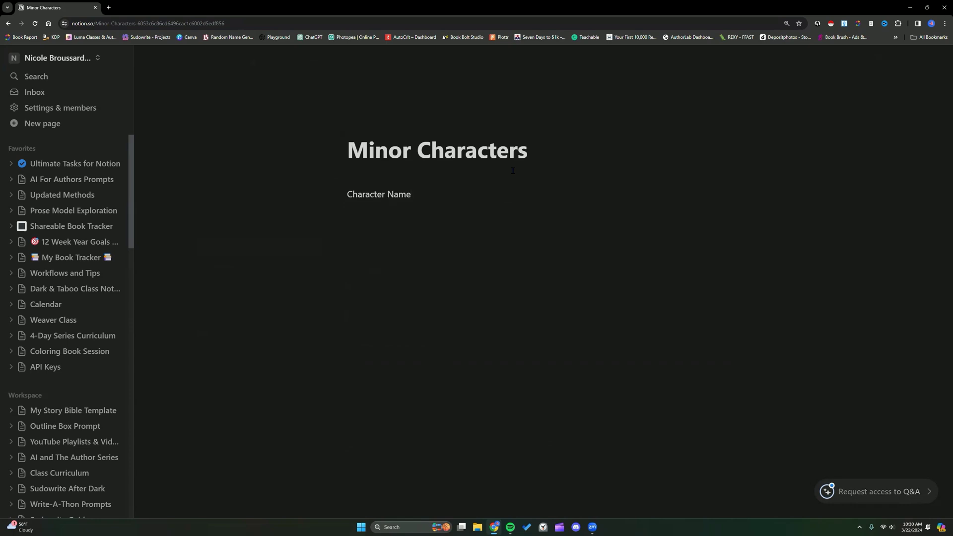
key("Return")
left_click(339, 195)
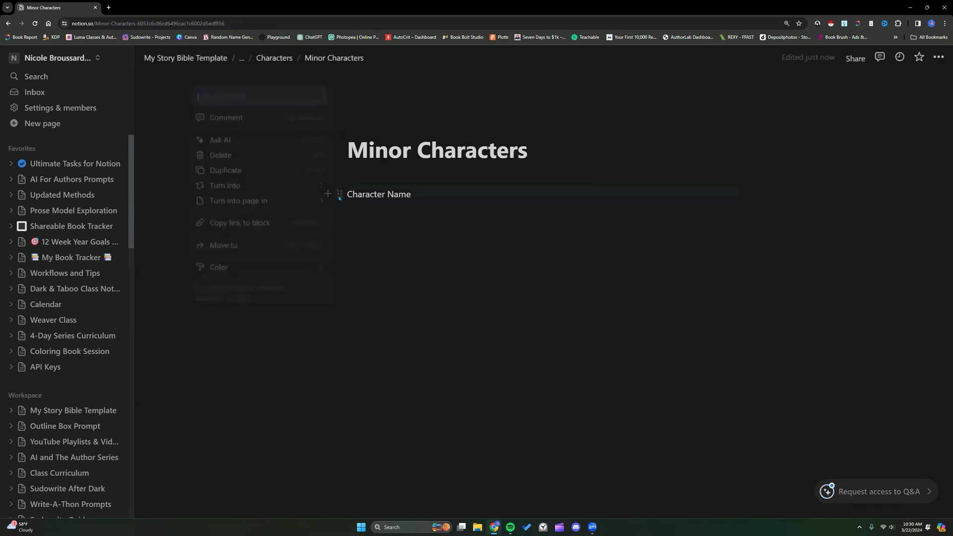
mouse_move(293, 185)
left_click(385, 313)
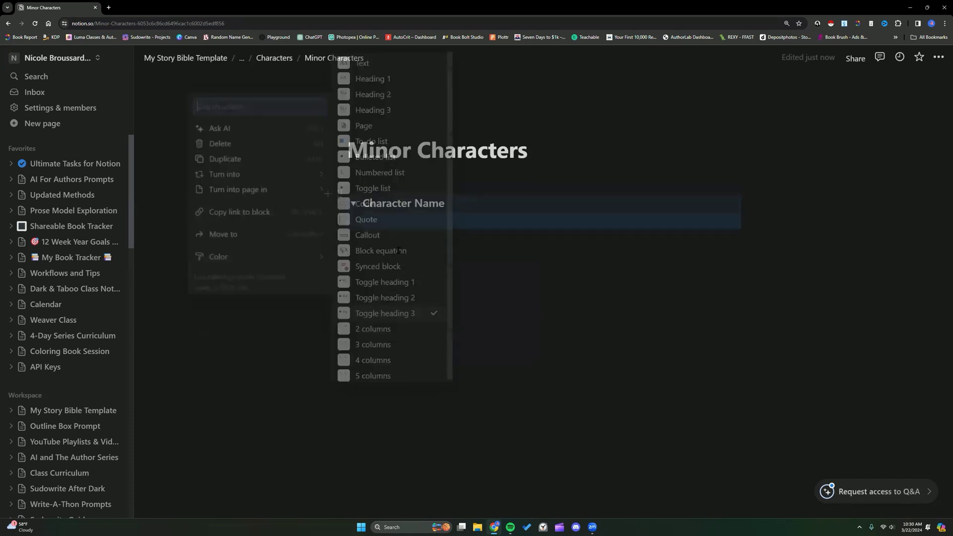
Add a 'Description:' toggle heading inside Character Name
left_click(405, 222)
type("Ro")
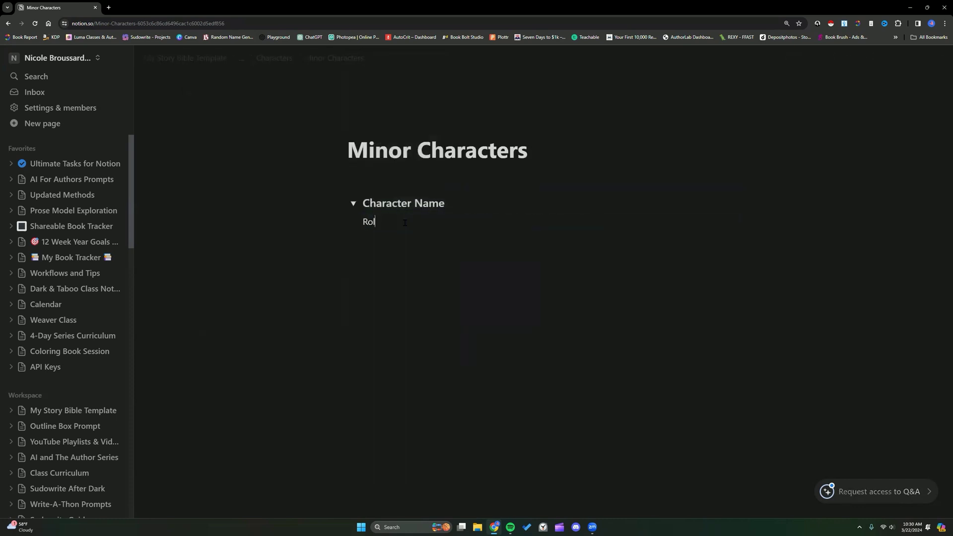
key("BackSpace")
key("BackSpace")
type("Description")
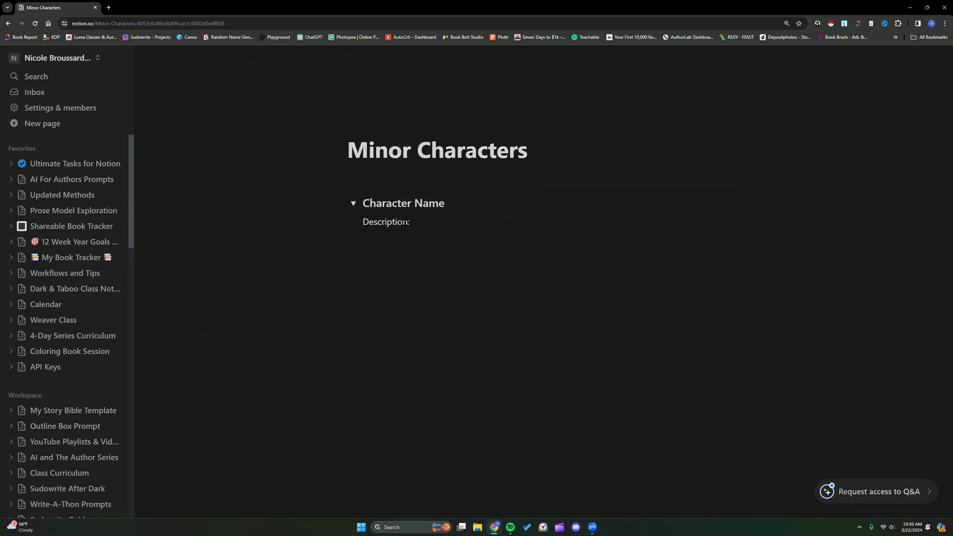
type(":")
left_click(357, 223)
mouse_move(297, 213)
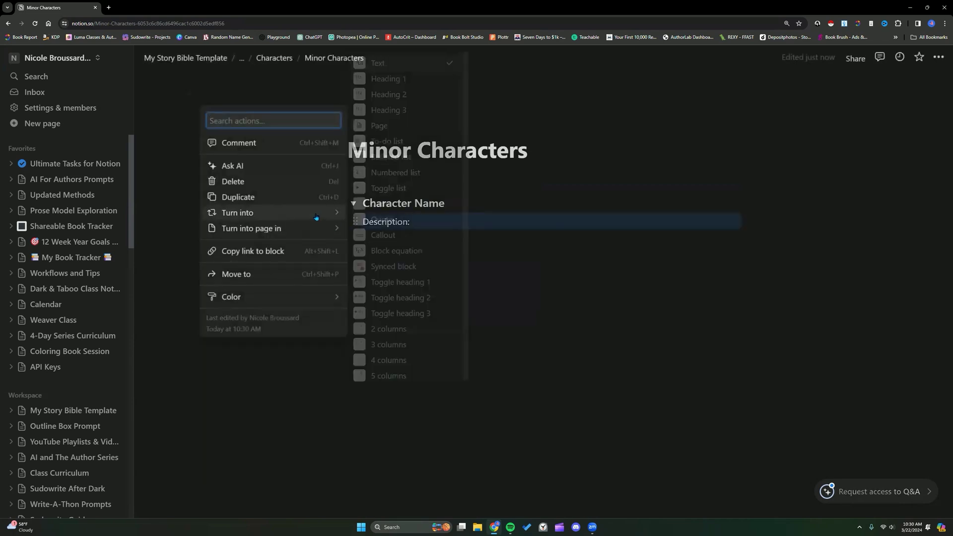
left_click(400, 313)
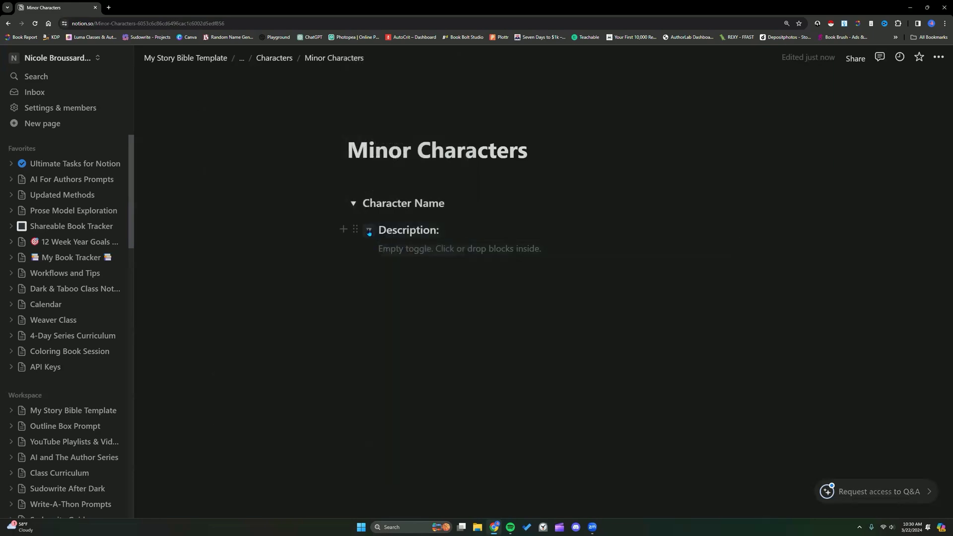
Add a 'Role In Story' toggle heading, then collapse it and Character Name
left_click(400, 246)
type("Ro")
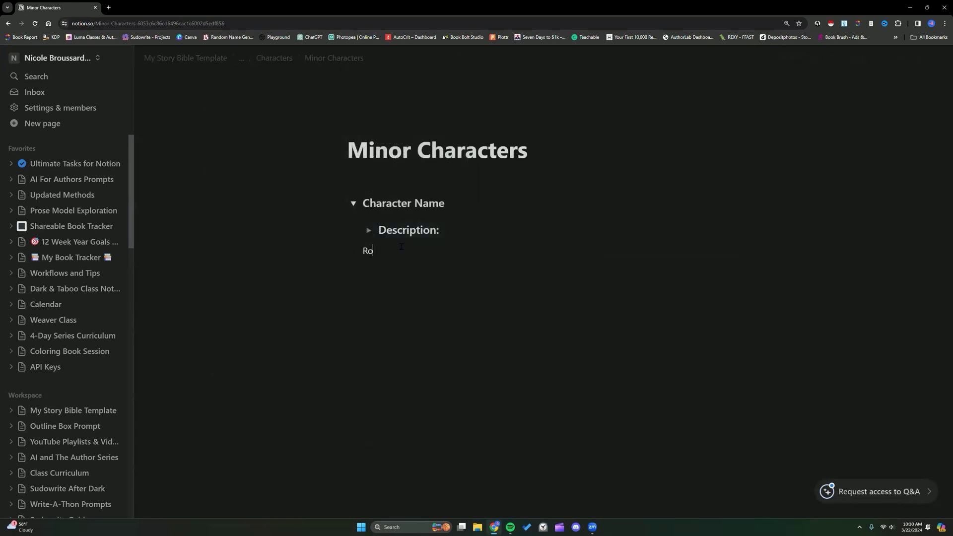
type("le In Story:")
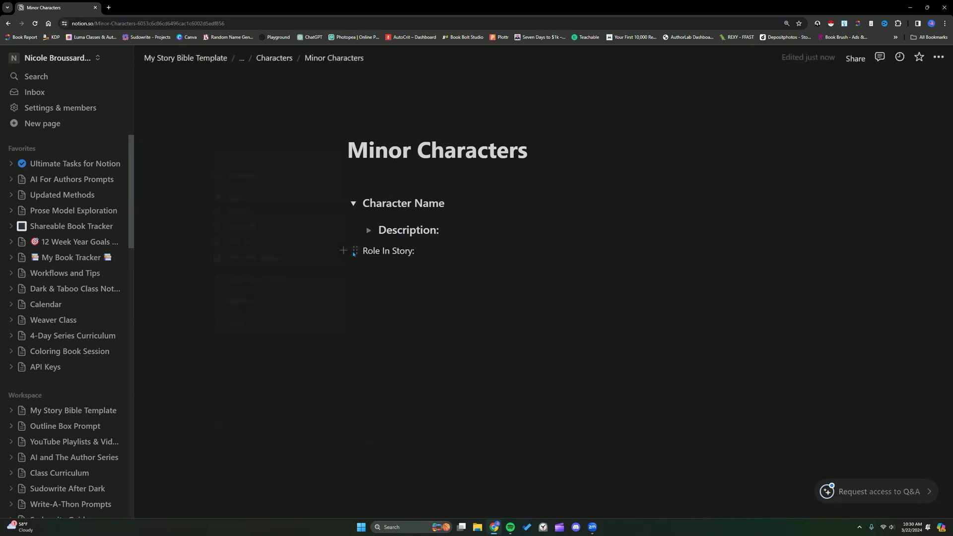
left_click(353, 251)
mouse_move(291, 241)
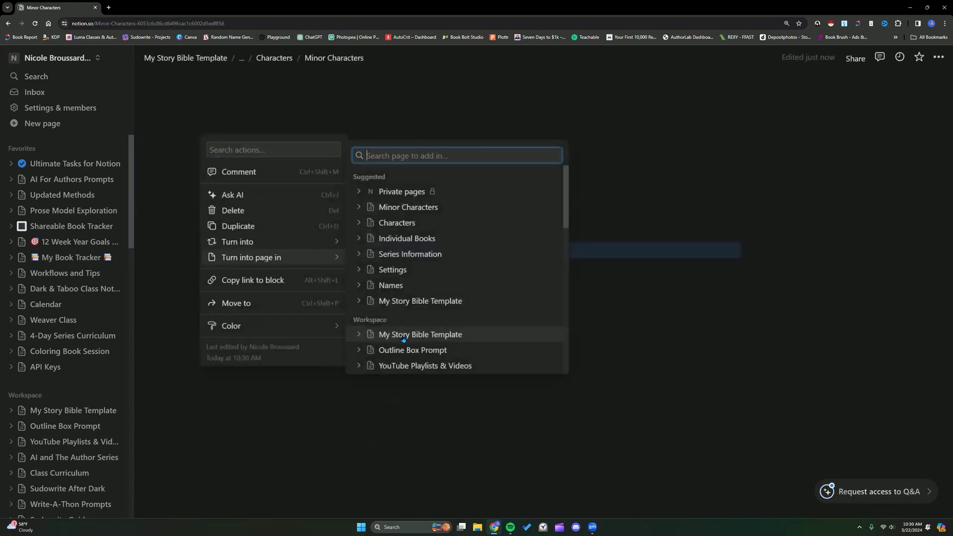
left_click(395, 337)
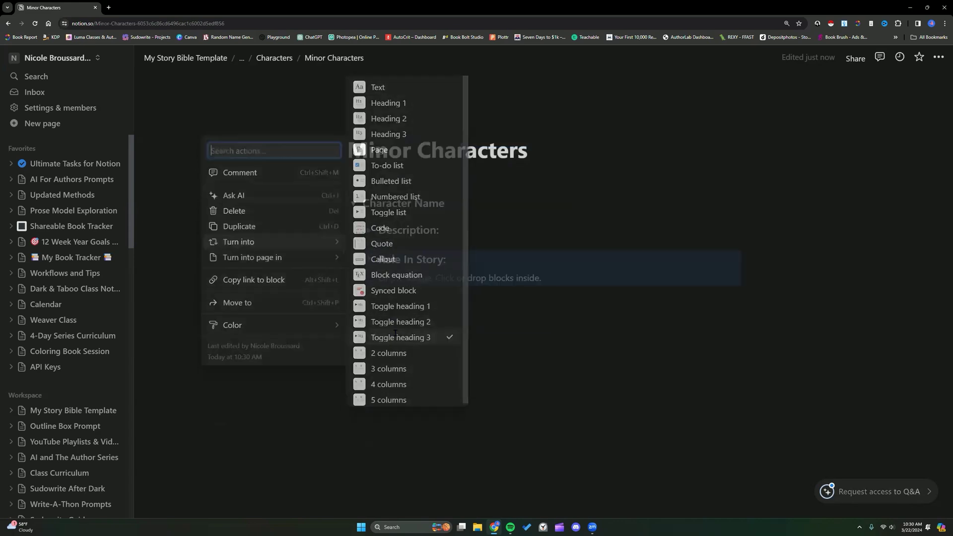
left_click(368, 260)
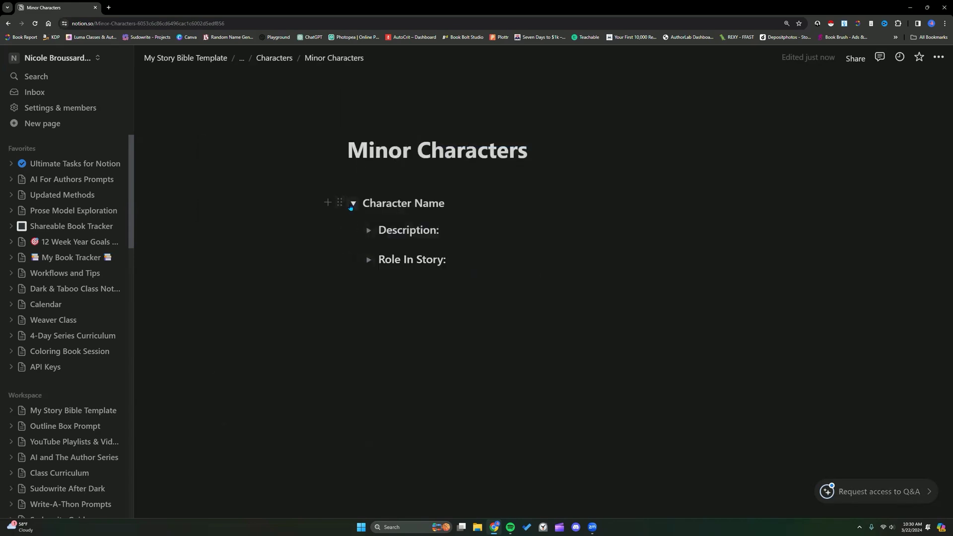
left_click(351, 207)
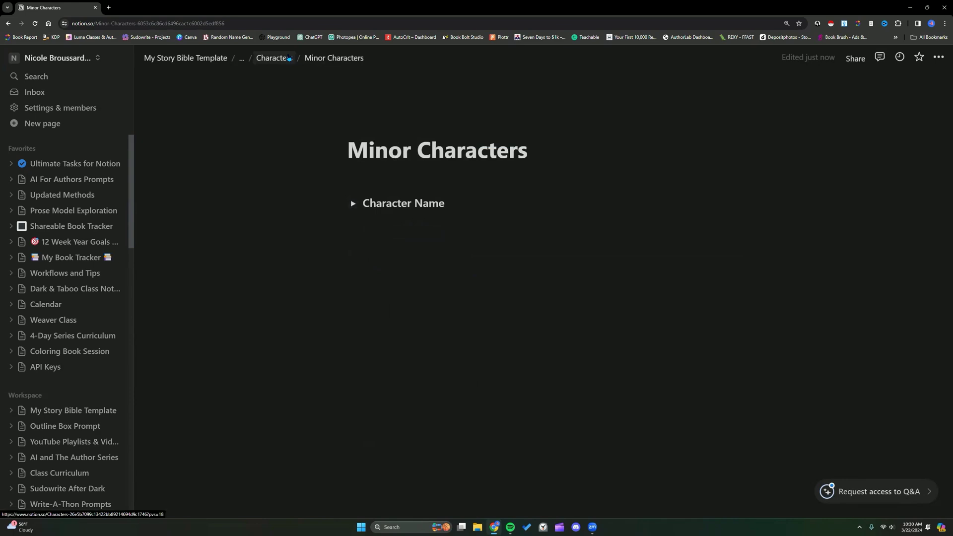
Check the third Character Name toggle on Characters, then navigate up to My Story Bible Template
left_click(289, 58)
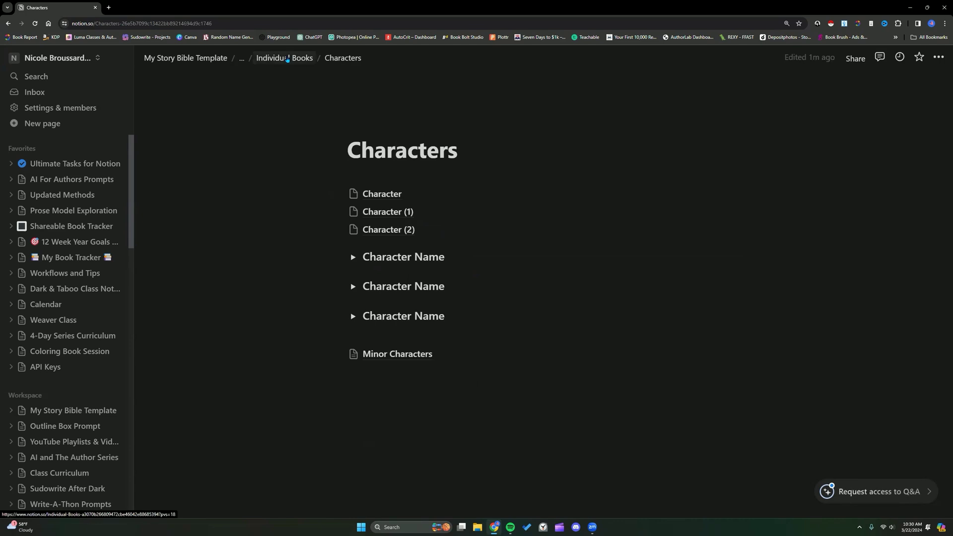
left_click(287, 59)
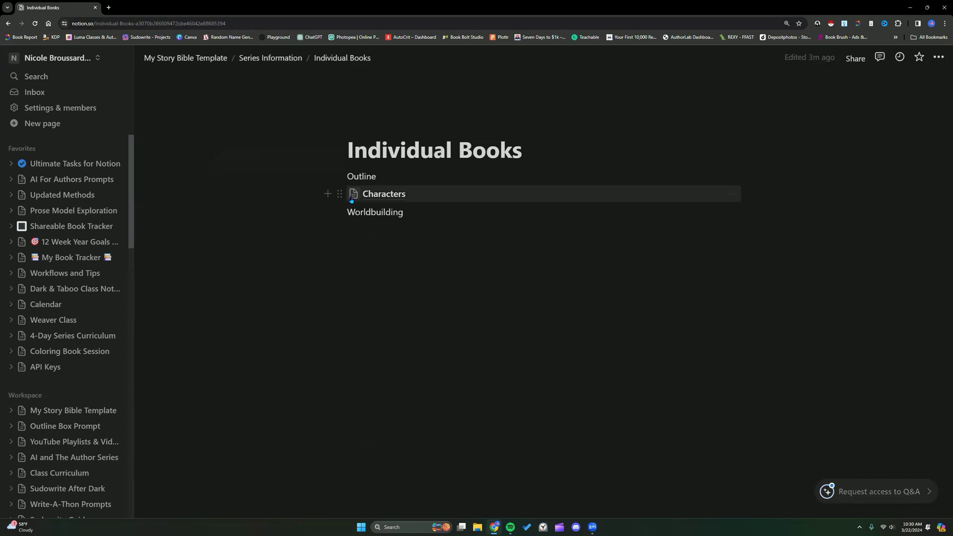
left_click(386, 195)
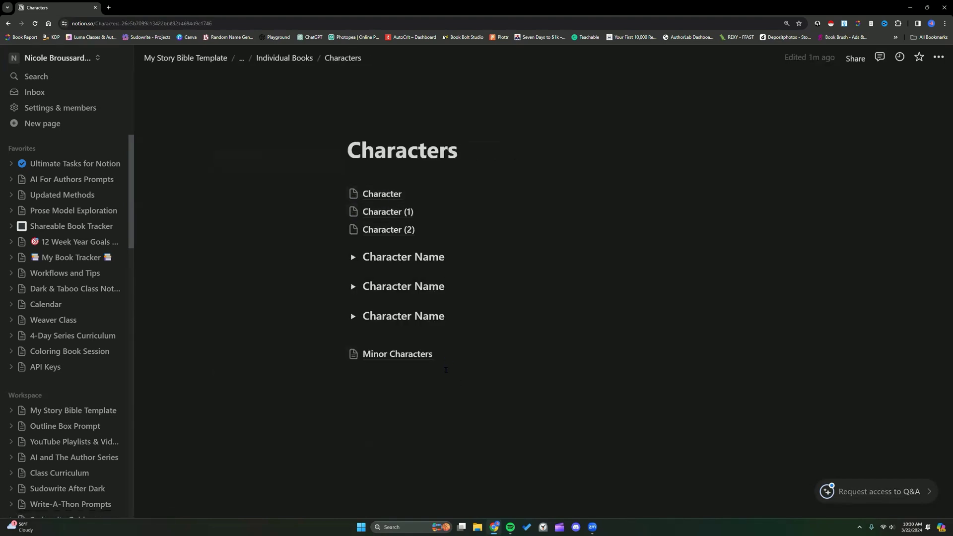
left_click(352, 316)
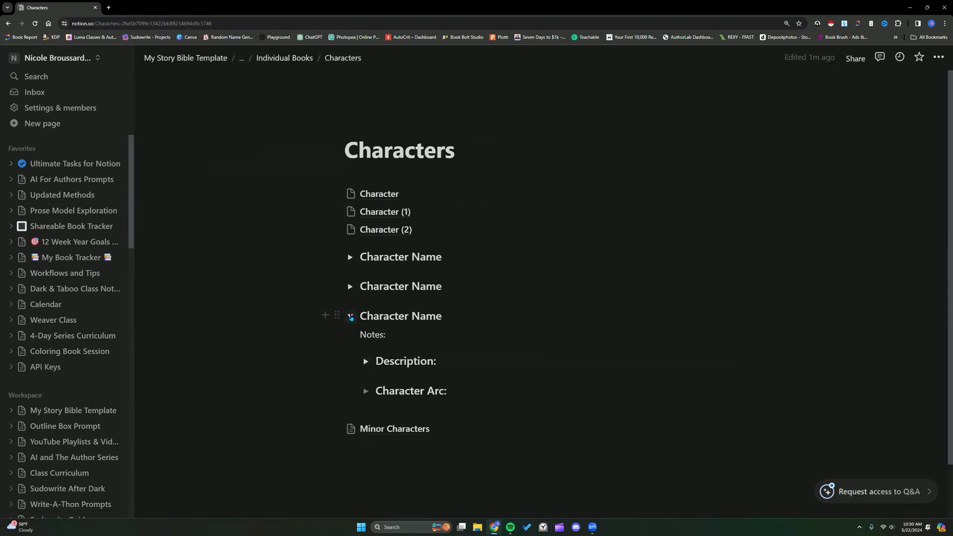
left_click(350, 316)
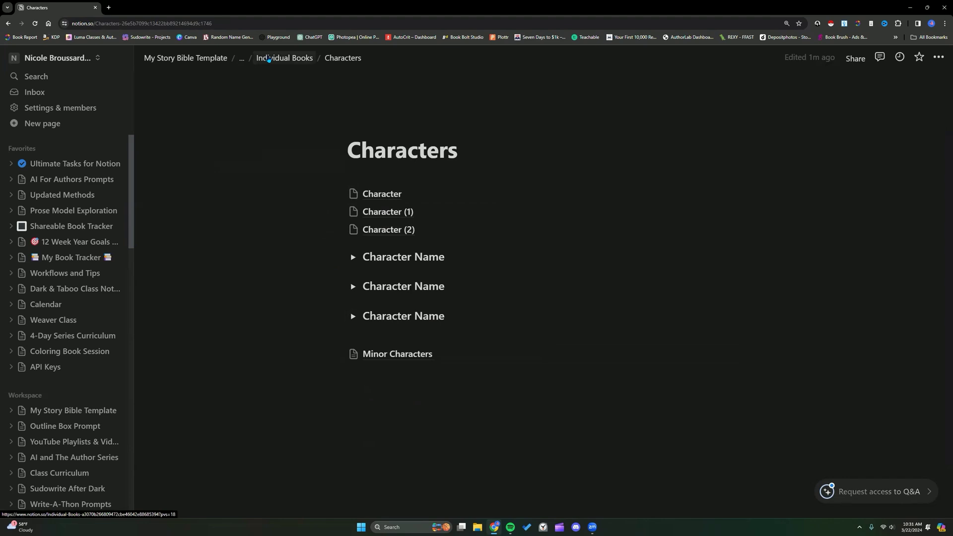
scroll(74, 397, "down", 15)
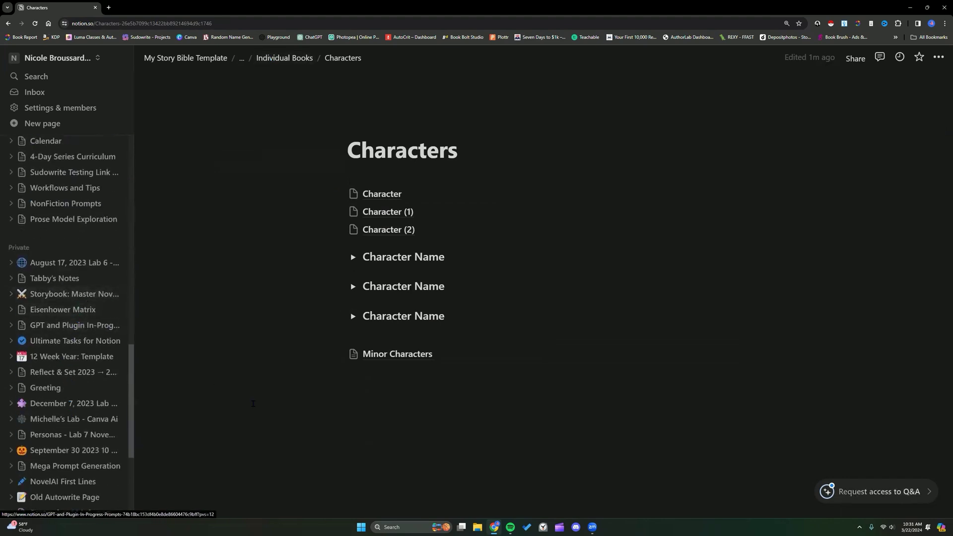
scroll(67, 400, "up", 3)
scroll(67, 400, "up", 12)
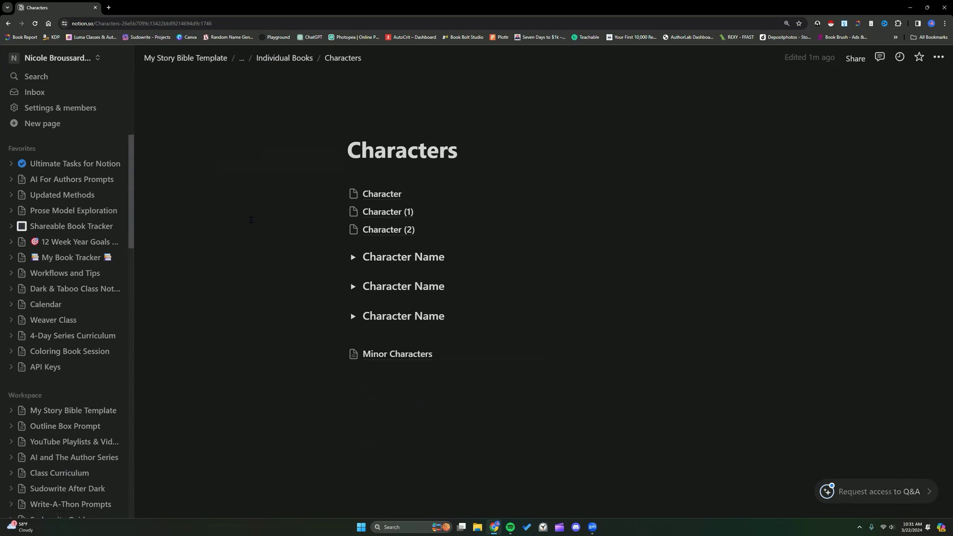
left_click(295, 59)
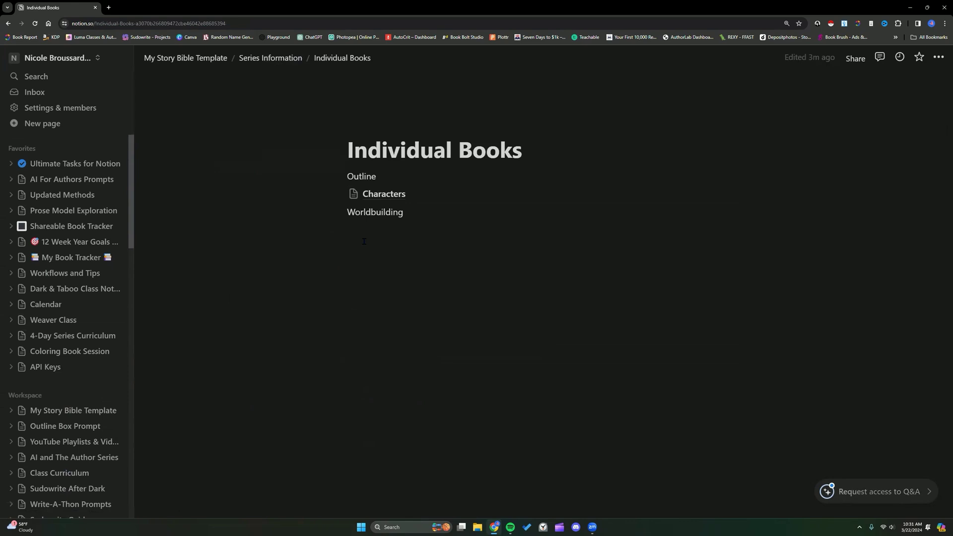
left_click(221, 59)
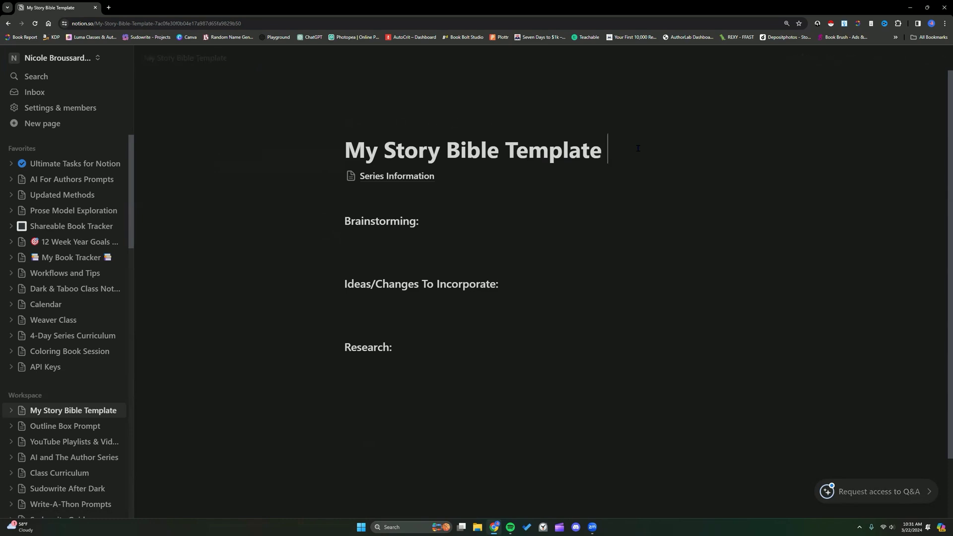
Drag the (Master Copy) (1) copy from the sidebar into the master page and place its link above Series Information
type("(Mas")
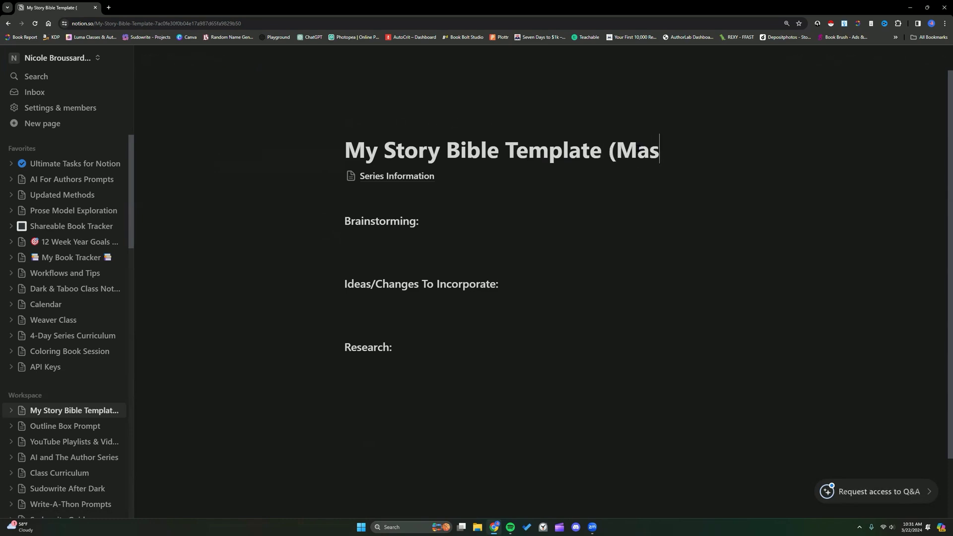
type("ter Copy)")
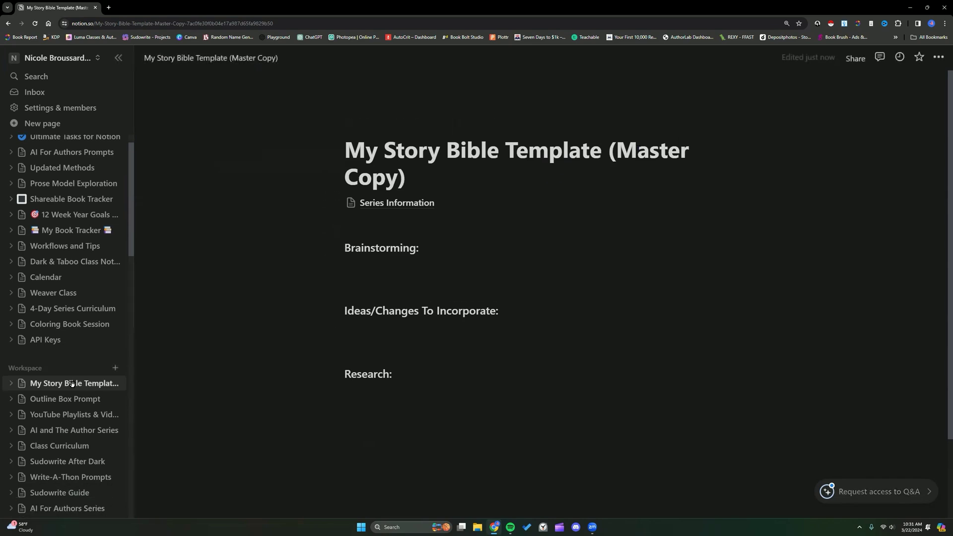
scroll(82, 345, "down", 5)
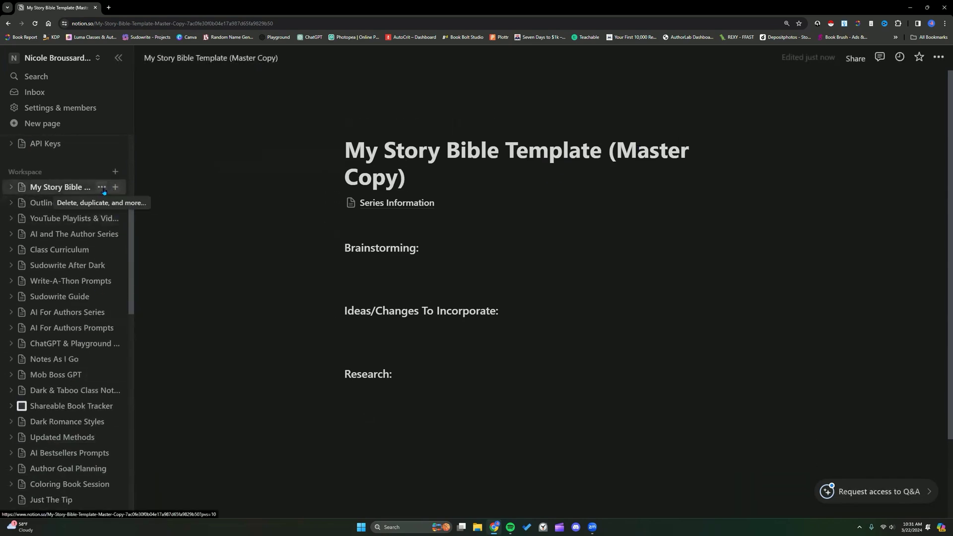
left_click(104, 189)
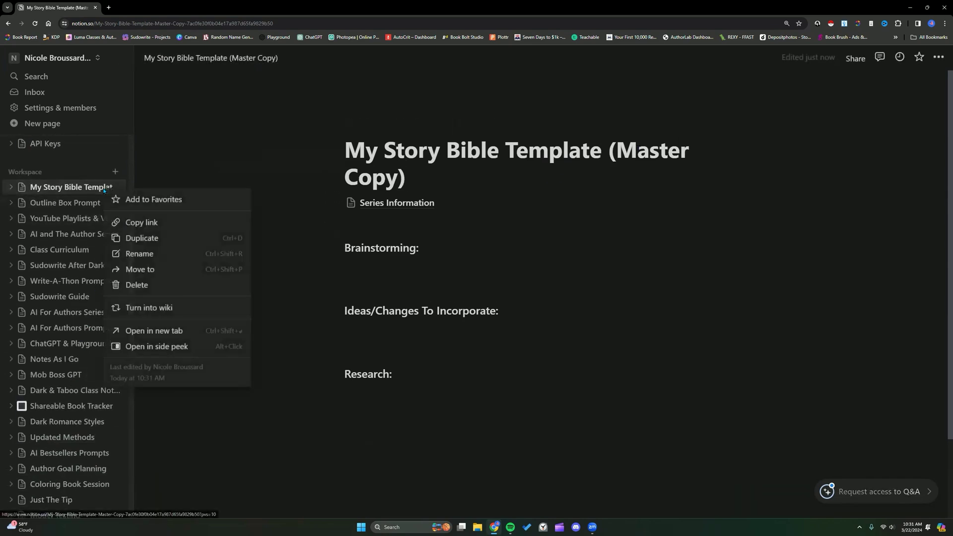
left_click(138, 240)
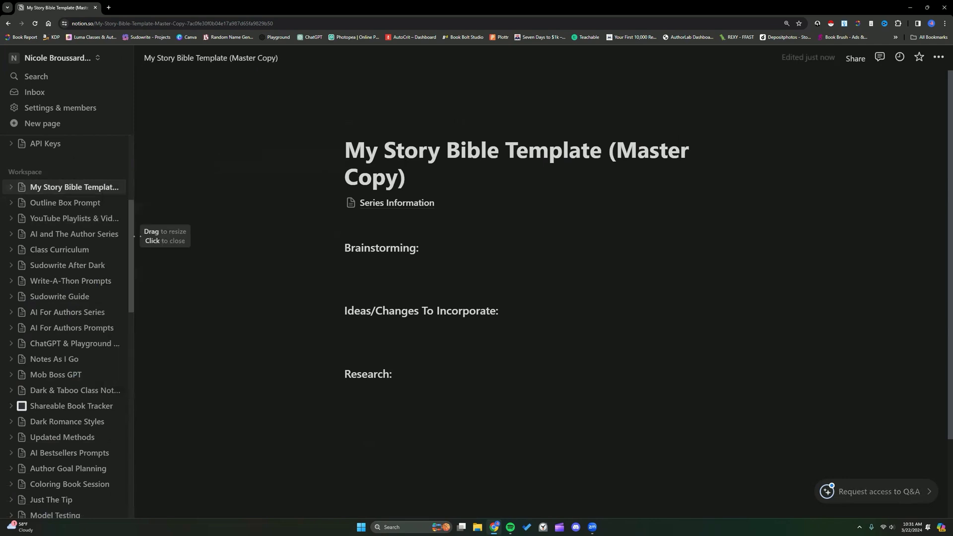
scroll(61, 356, "down", 6)
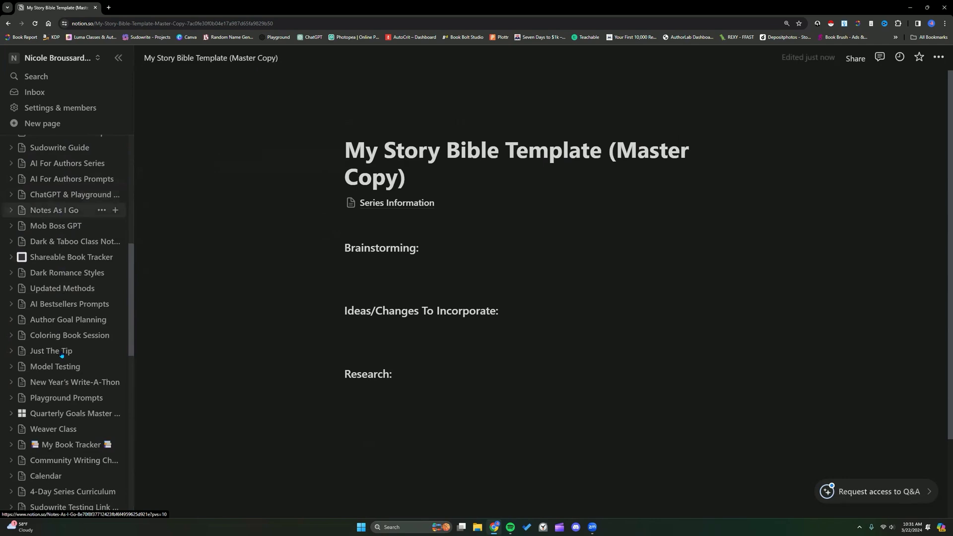
scroll(62, 355, "down", 3)
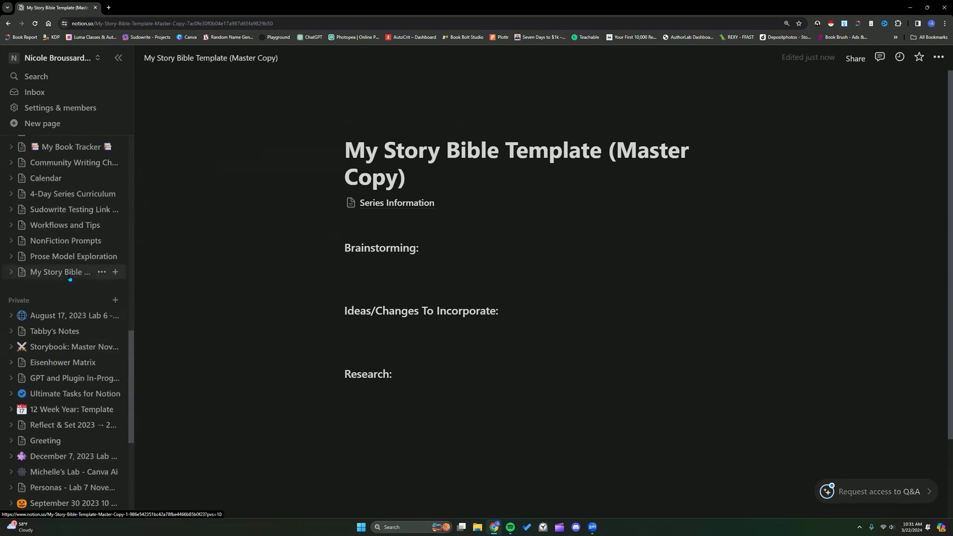
mouse_move(69, 275)
left_mouse_down()
mouse_move(70, 247)
mouse_move(53, 280)
mouse_move(57, 265)
left_mouse_up()
scroll(340, 389, "down", 2)
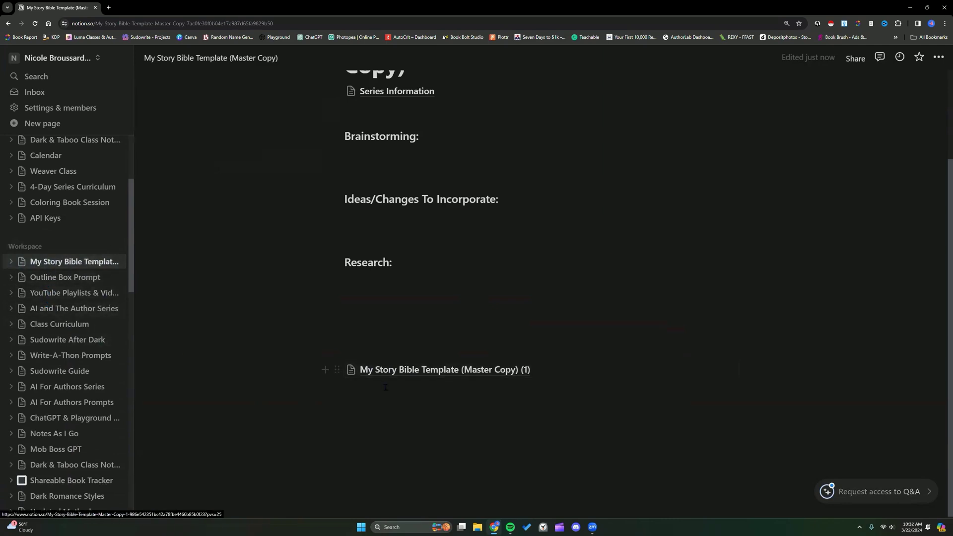
scroll(340, 440, "up", 2)
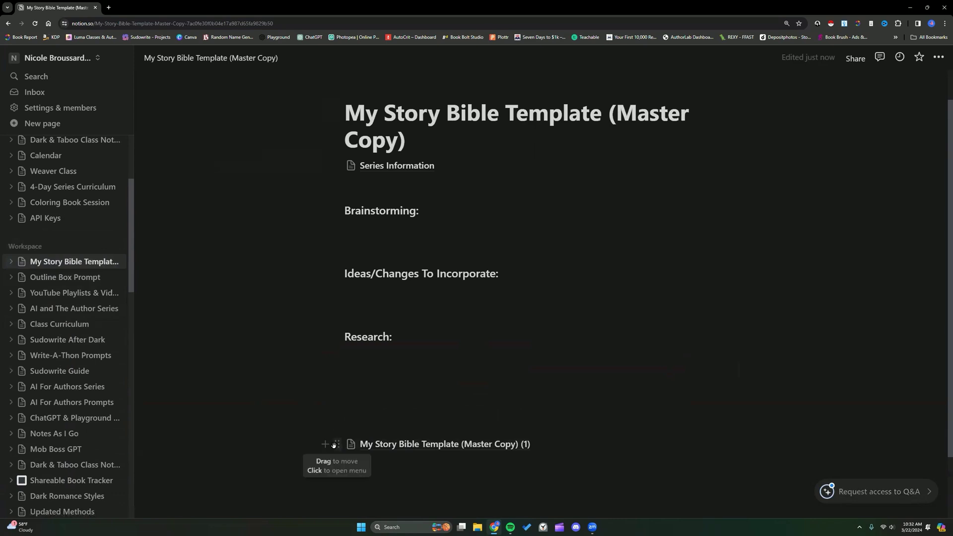
left_click_drag(336, 445, 334, 243)
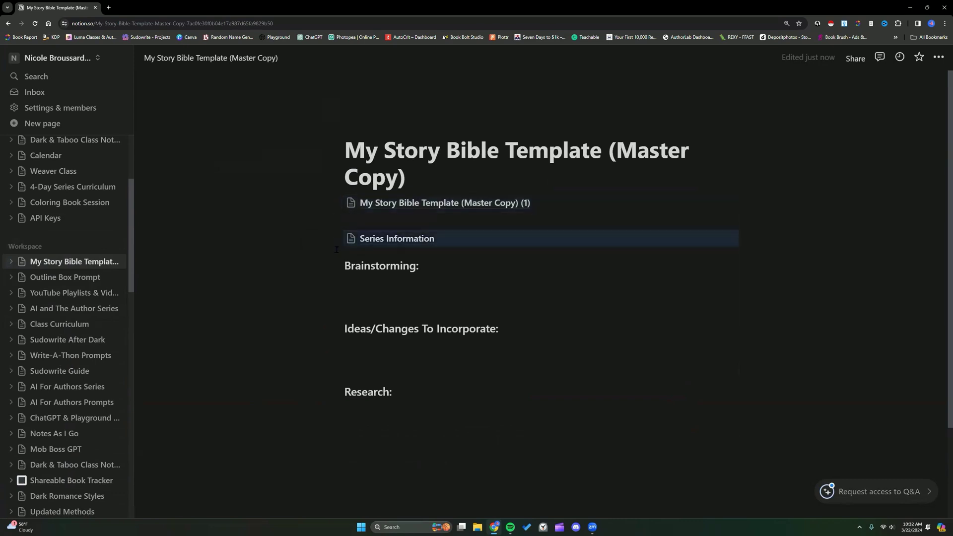
In the nested (1) page, replace 'Master Copy) (1)' in the title with 'Duplicate This)', then return to the master page
left_click(346, 220)
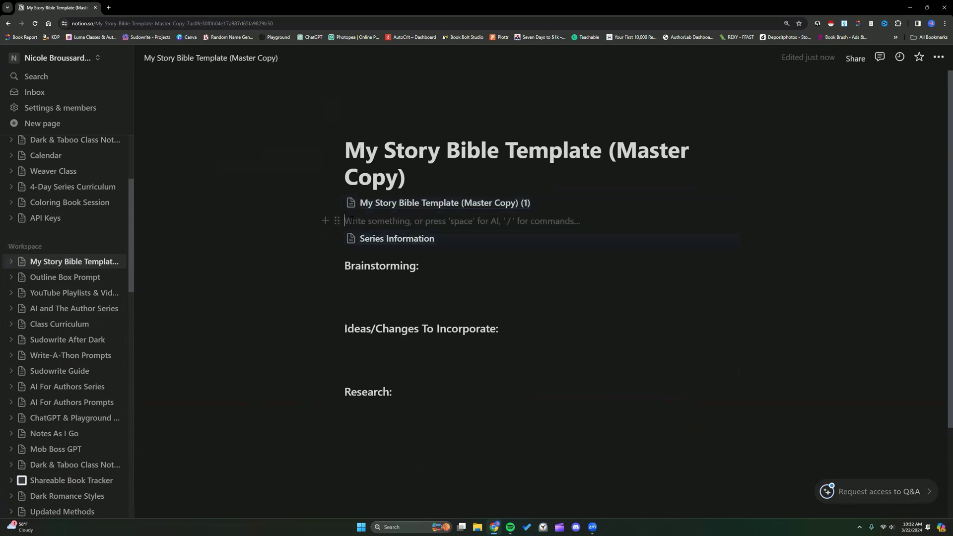
left_click(523, 203)
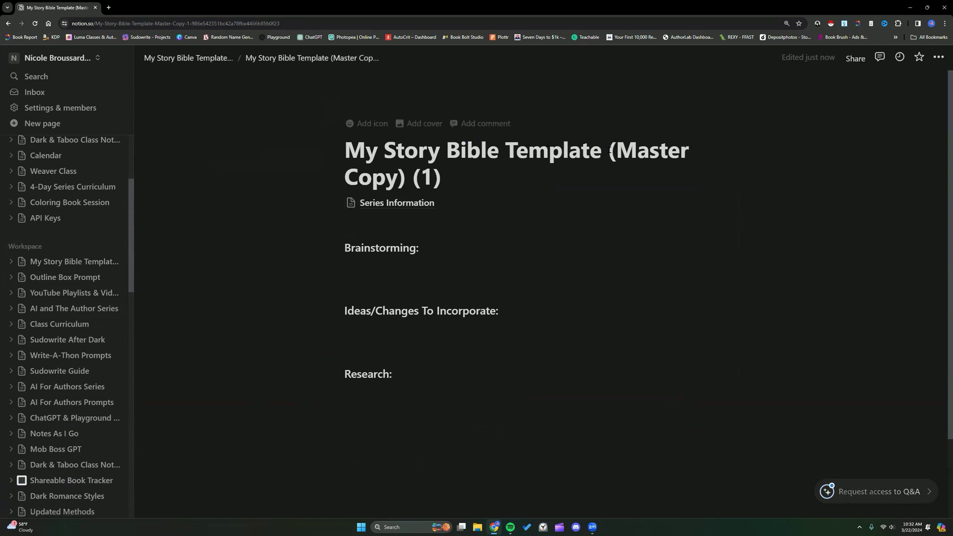
left_click_drag(616, 149, 661, 170)
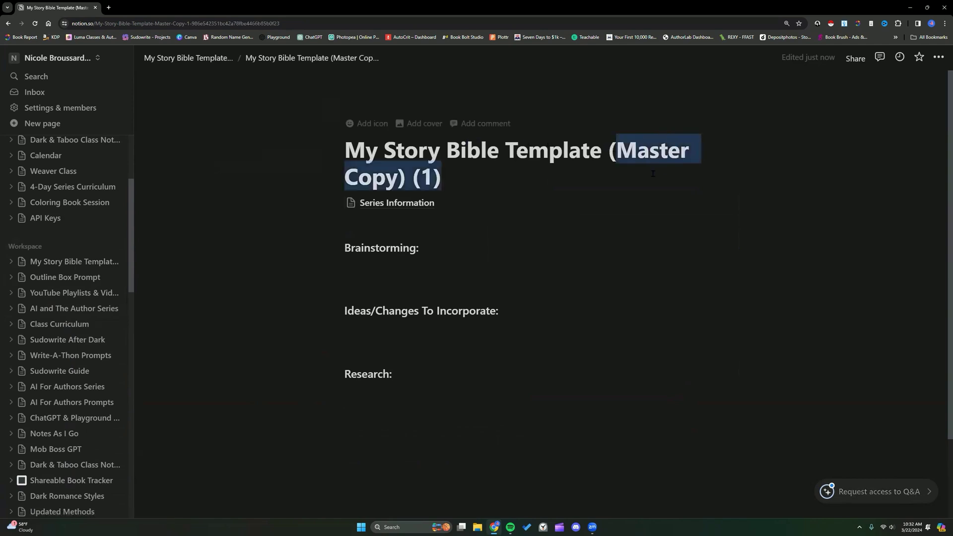
type("Duplicate")
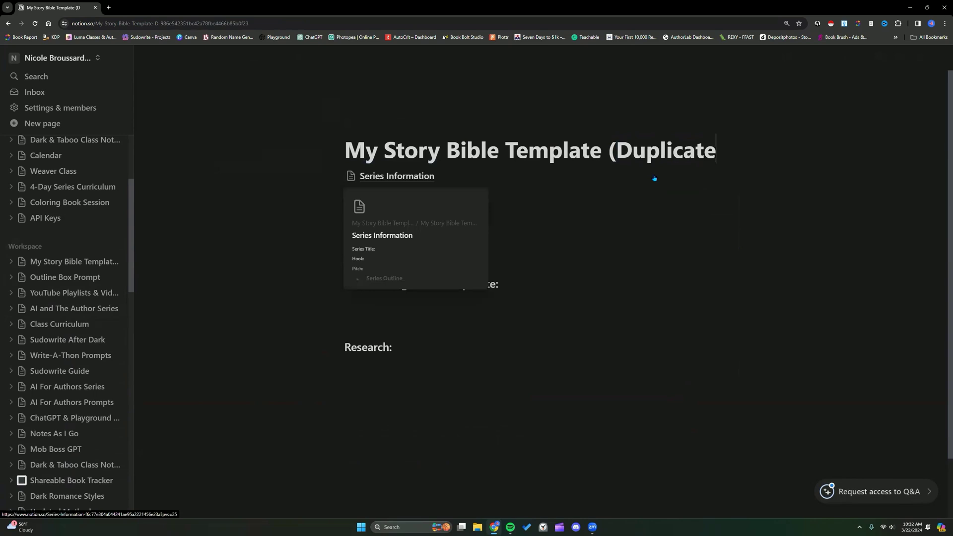
type(" This)")
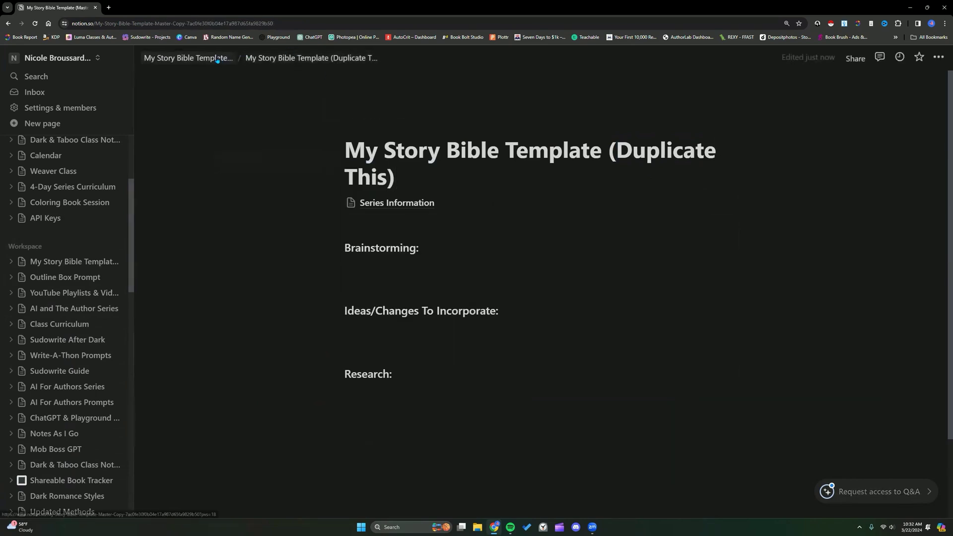
left_click(189, 57)
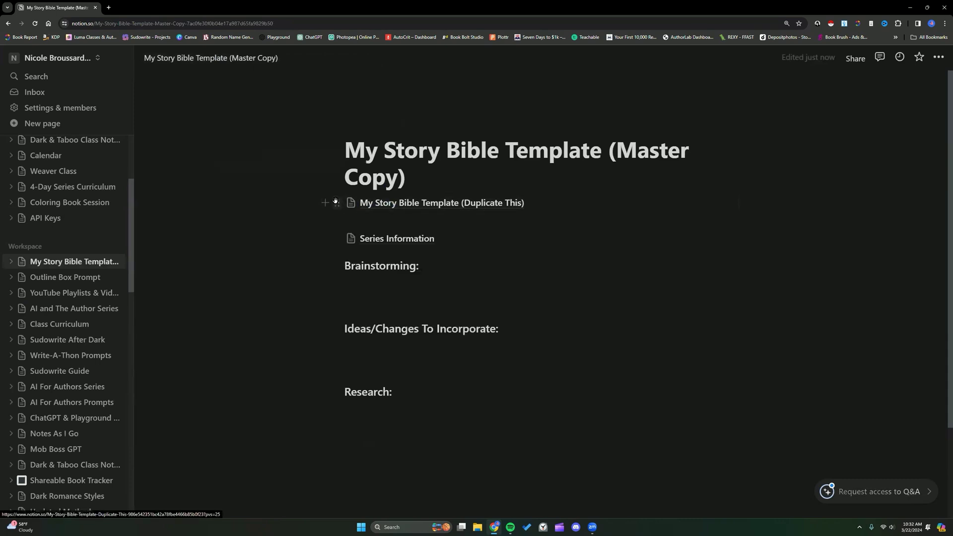
Duplicate the My Story Bible Template (Duplicate This) page from its link's block menu
left_click(336, 203)
left_click(261, 128)
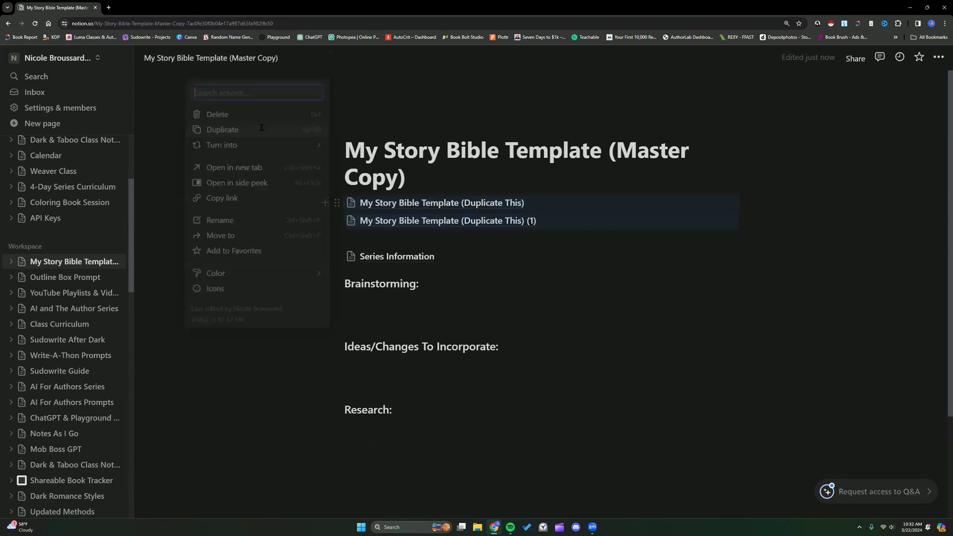
mouse_move(495, 228)
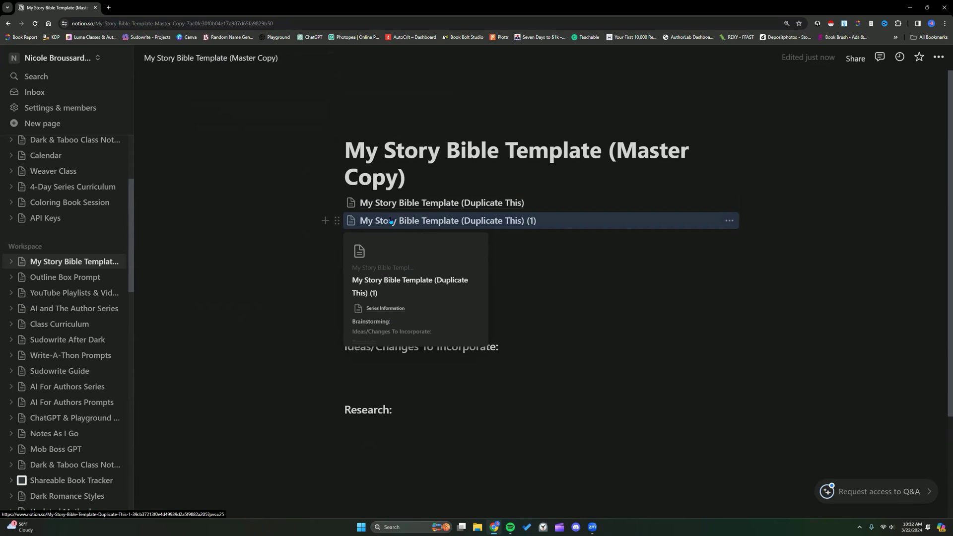
scroll(78, 228, "up", 3)
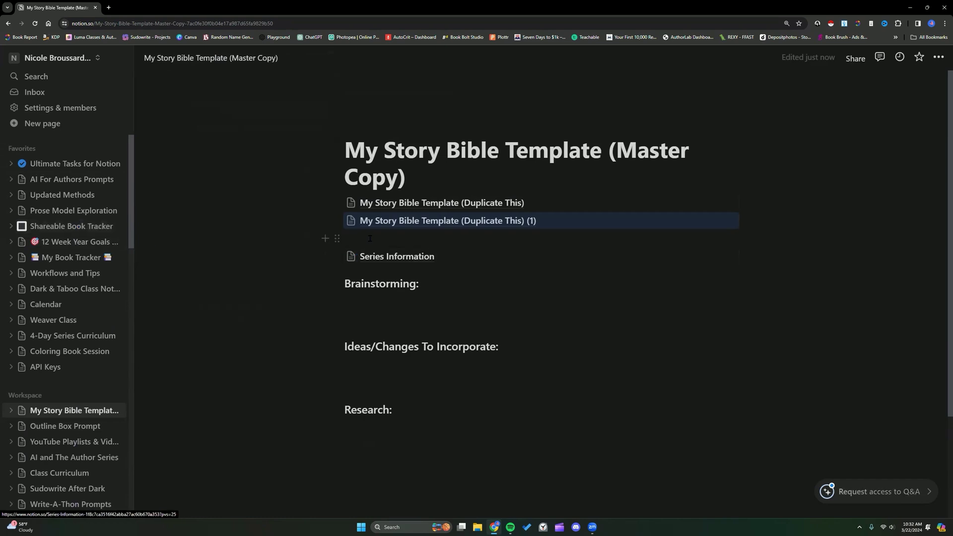
Open the new (Duplicate This) (1) page and retitle it 'Story Title Here'
left_click(410, 222)
left_click_drag(346, 144, 430, 175)
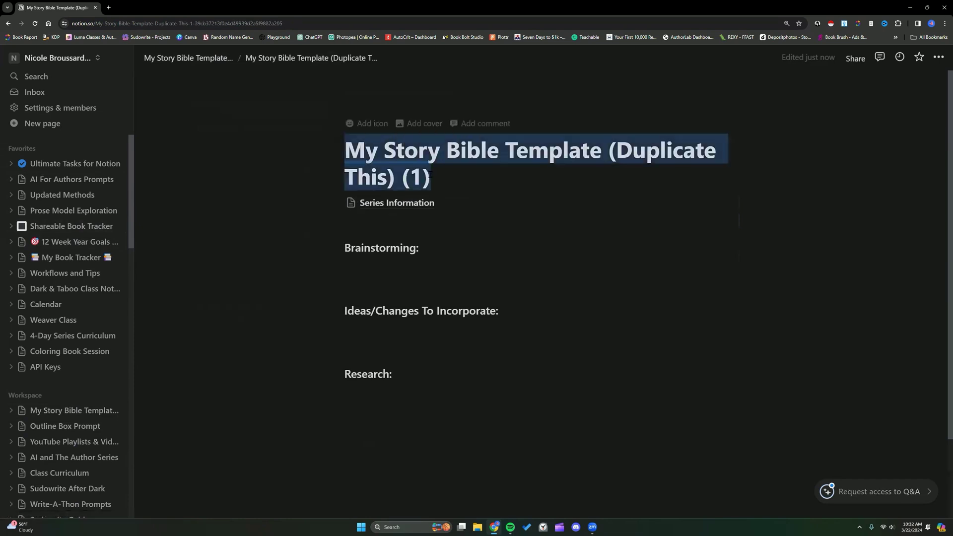
type("Story Ti")
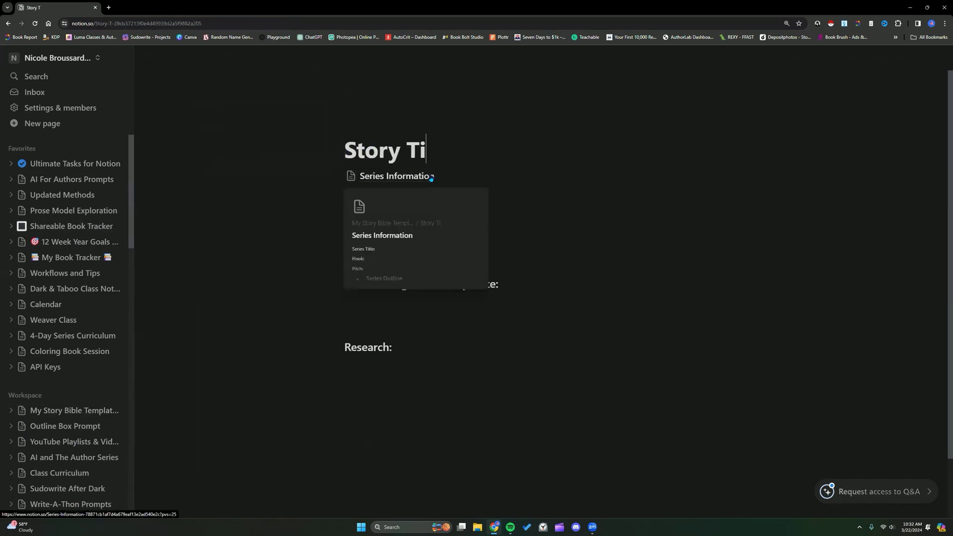
type("tle Here")
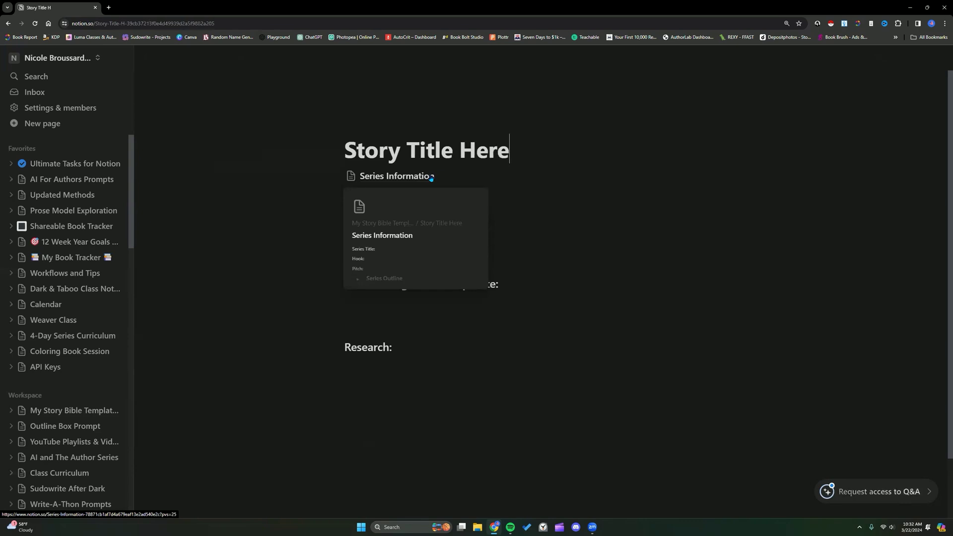
left_click(298, 258)
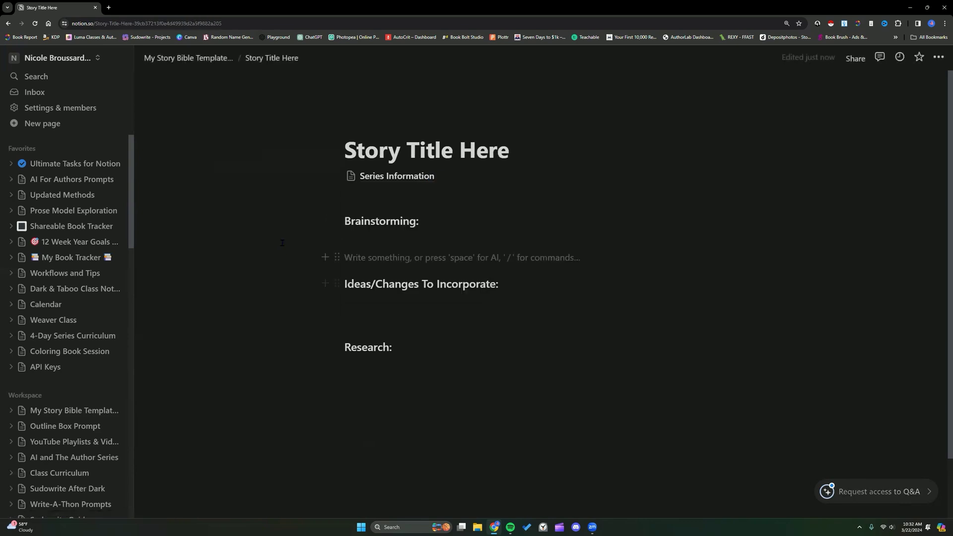
Return to the Master Copy page, which lists Story Title Here beneath the Duplicate This page
left_click(188, 58)
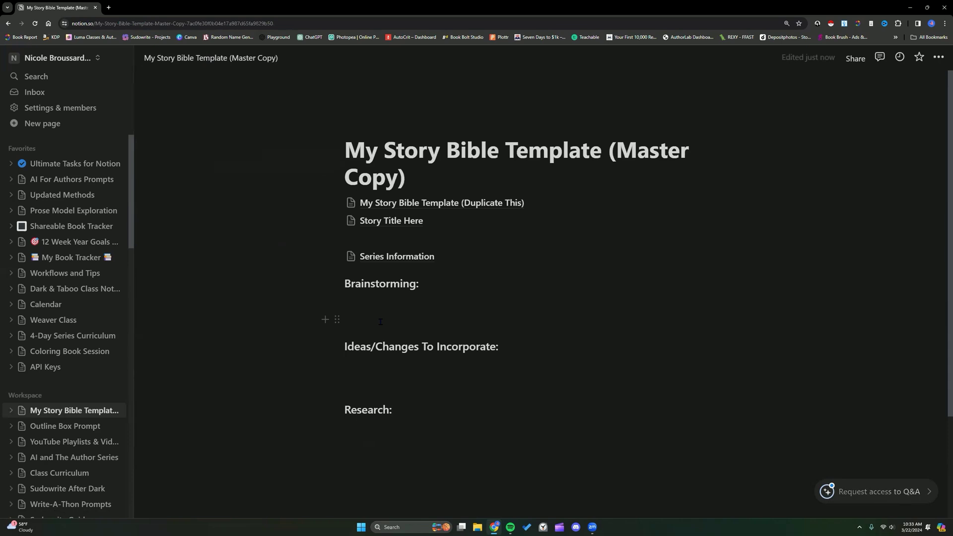
left_click(57, 227)
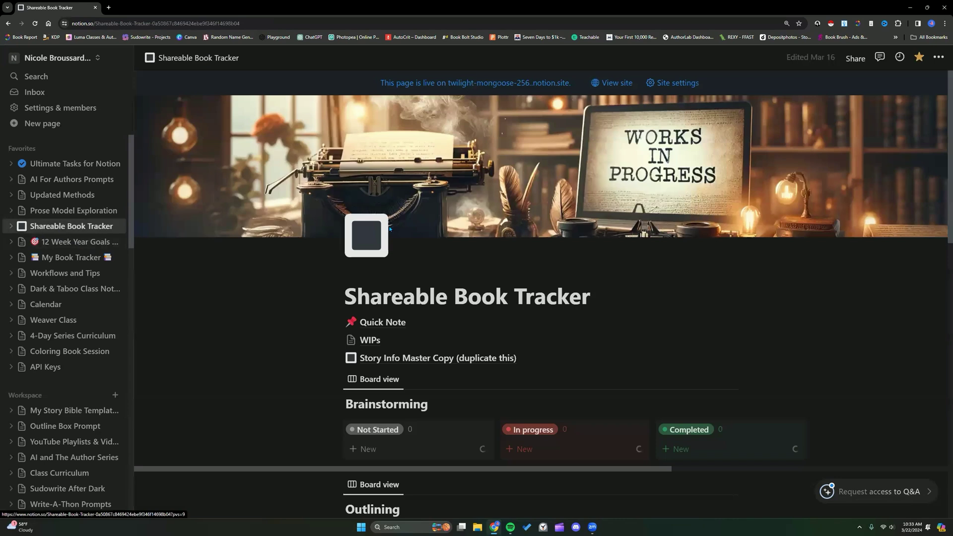
scroll(269, 244, "down", 4)
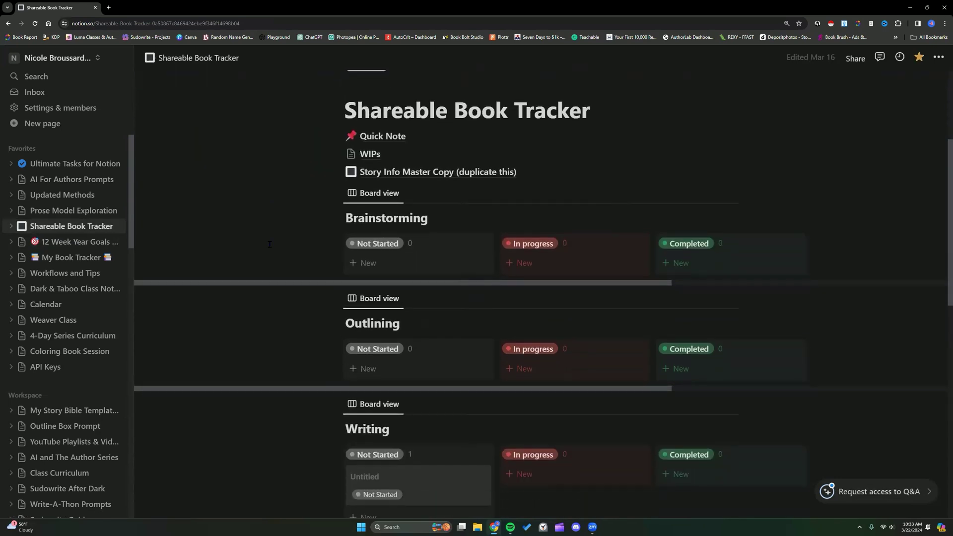
scroll(270, 244, "up", 2)
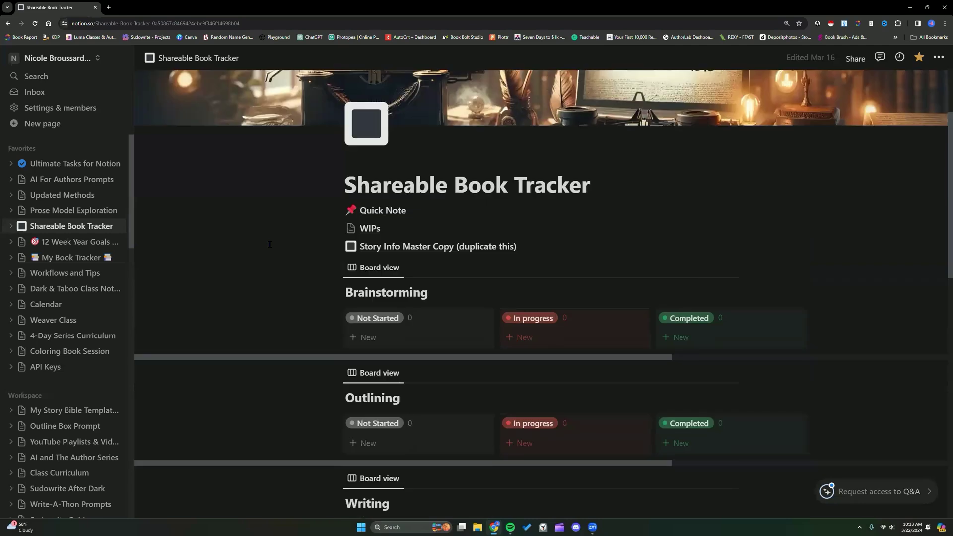
scroll(270, 244, "up", 3)
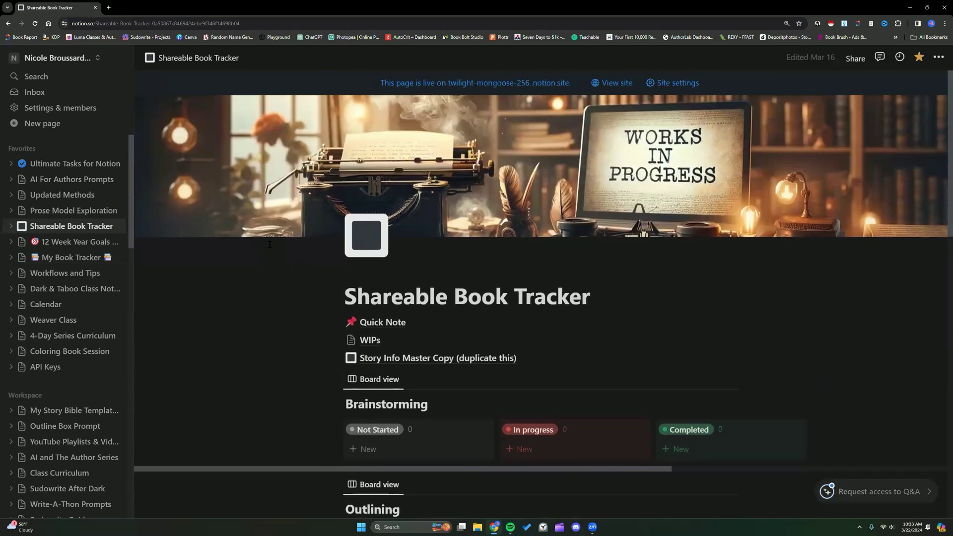
scroll(270, 244, "down", 1)
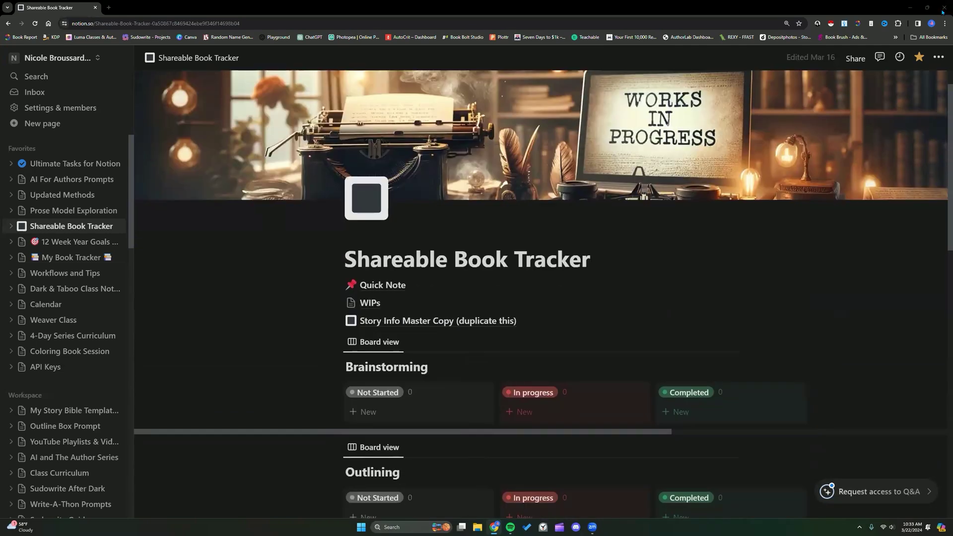